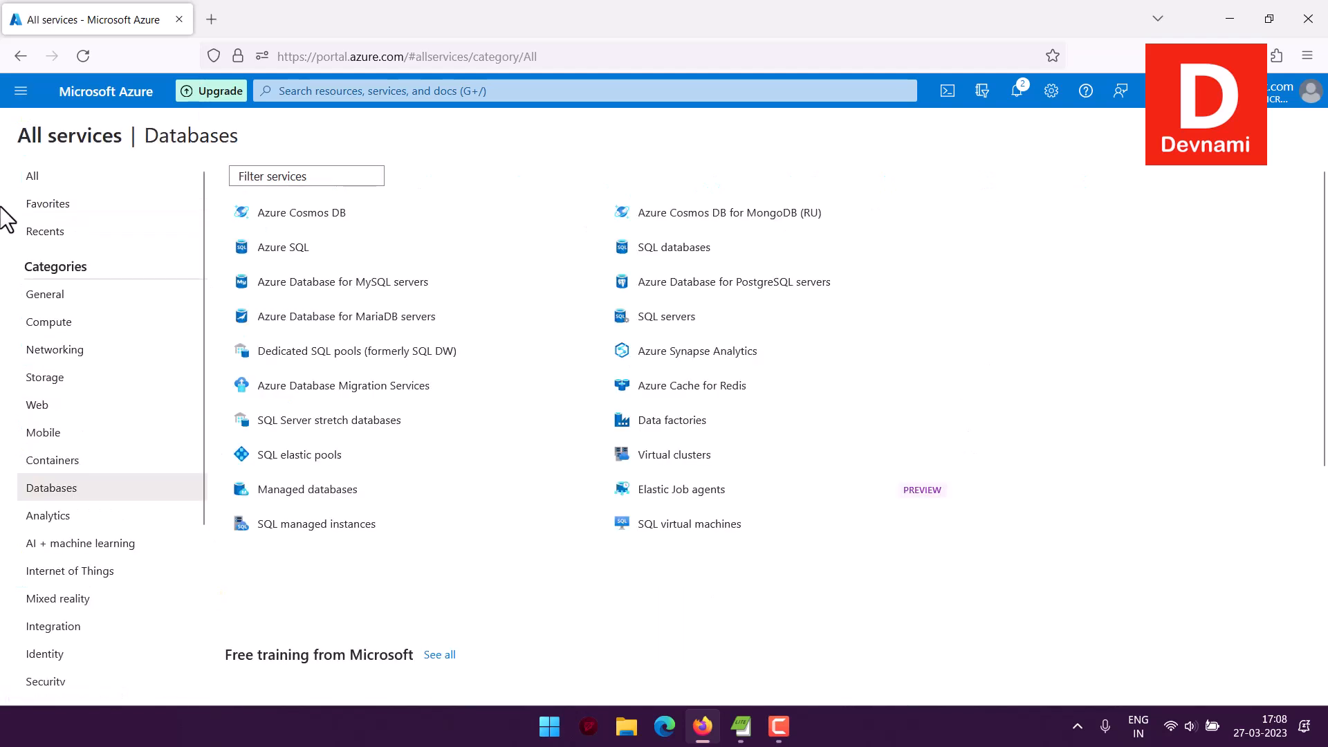
Open SQL virtual machines from the Databases service category and start creating a new one
{"action": "left_click", "coordinate": [42, 488]}
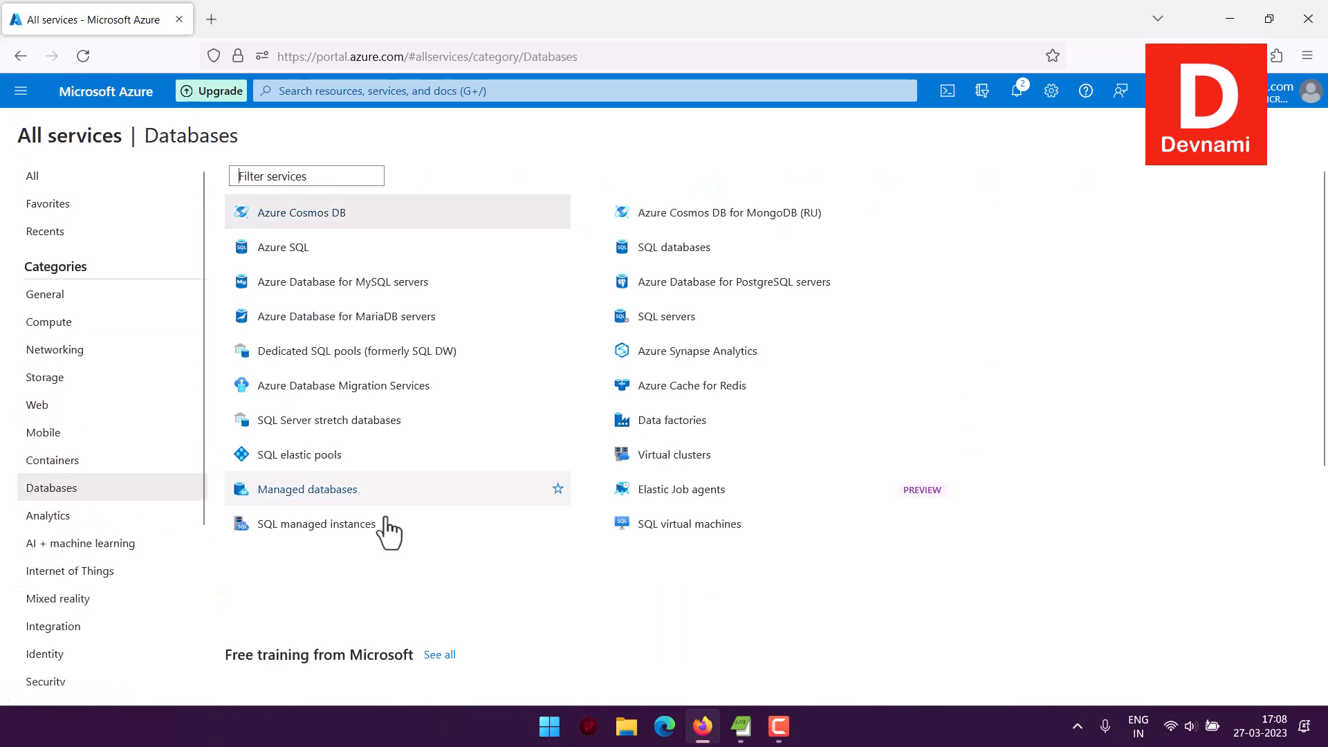
{"action": "left_click", "coordinate": [669, 526]}
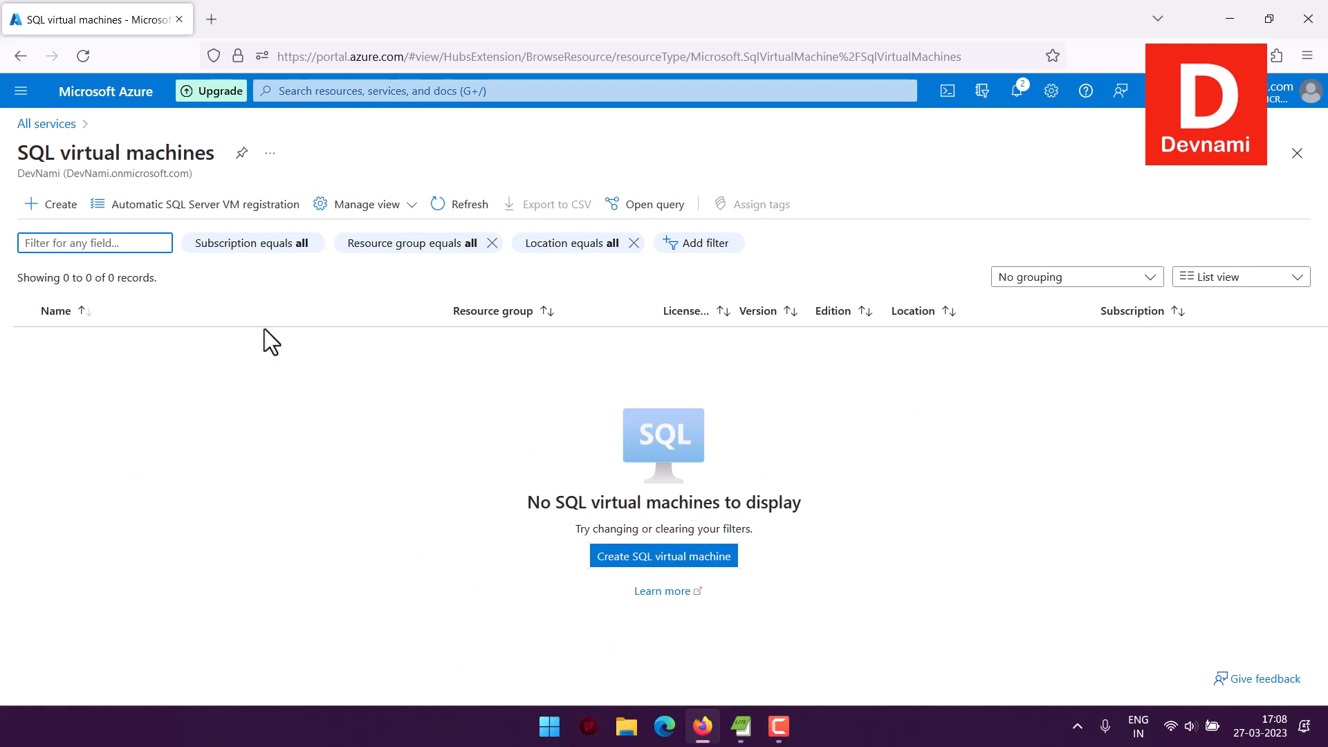
{"action": "left_click", "coordinate": [50, 207]}
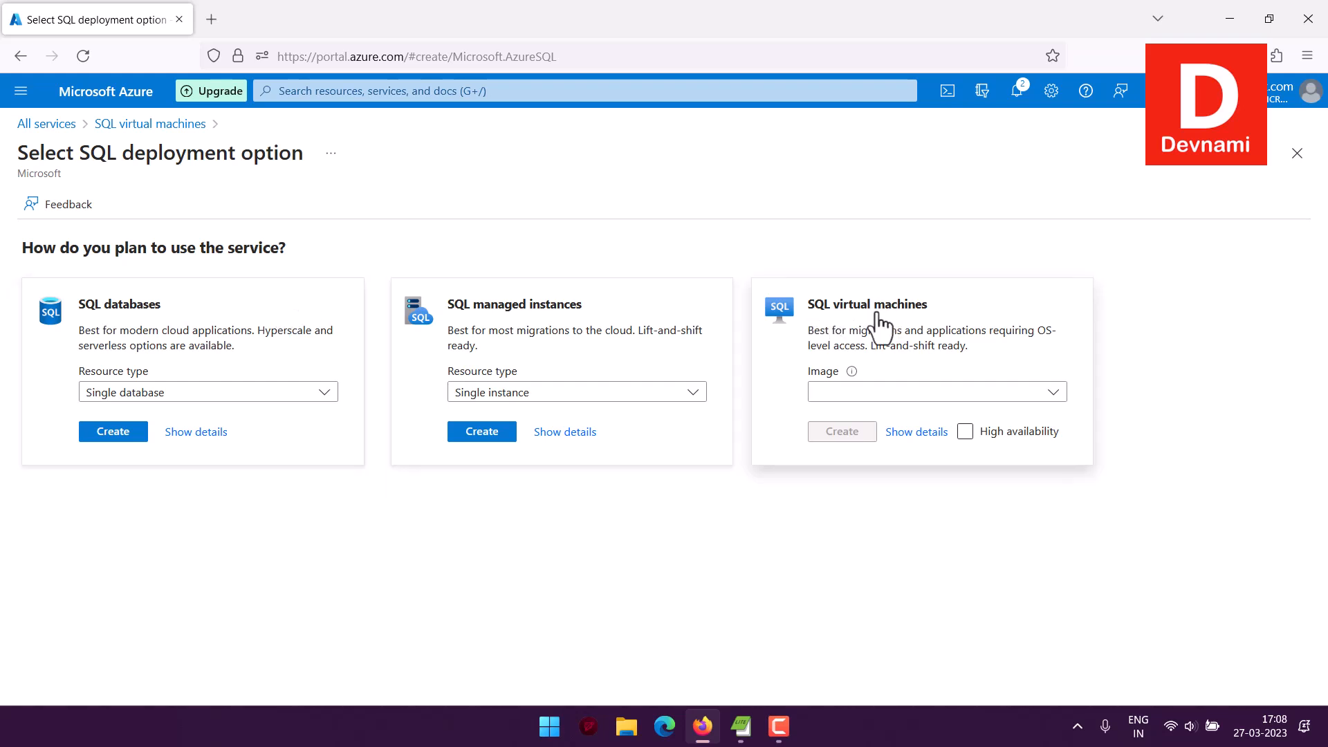
Choose the free SQL Server 2022 Developer on Windows Server 2022 image for SQL virtual machines and start its creation form
{"action": "left_click", "coordinate": [877, 395]}
{"action": "left_click", "coordinate": [1148, 319]}
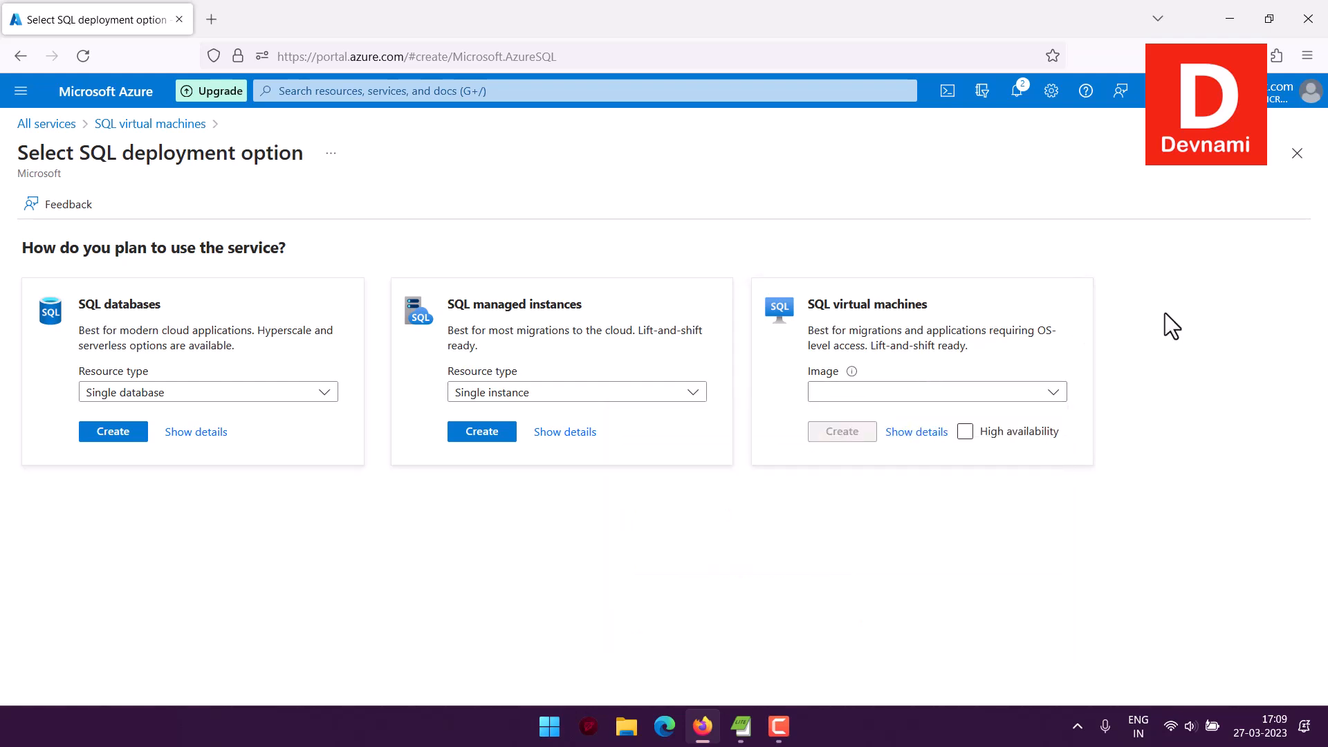
{"action": "left_click", "coordinate": [946, 394]}
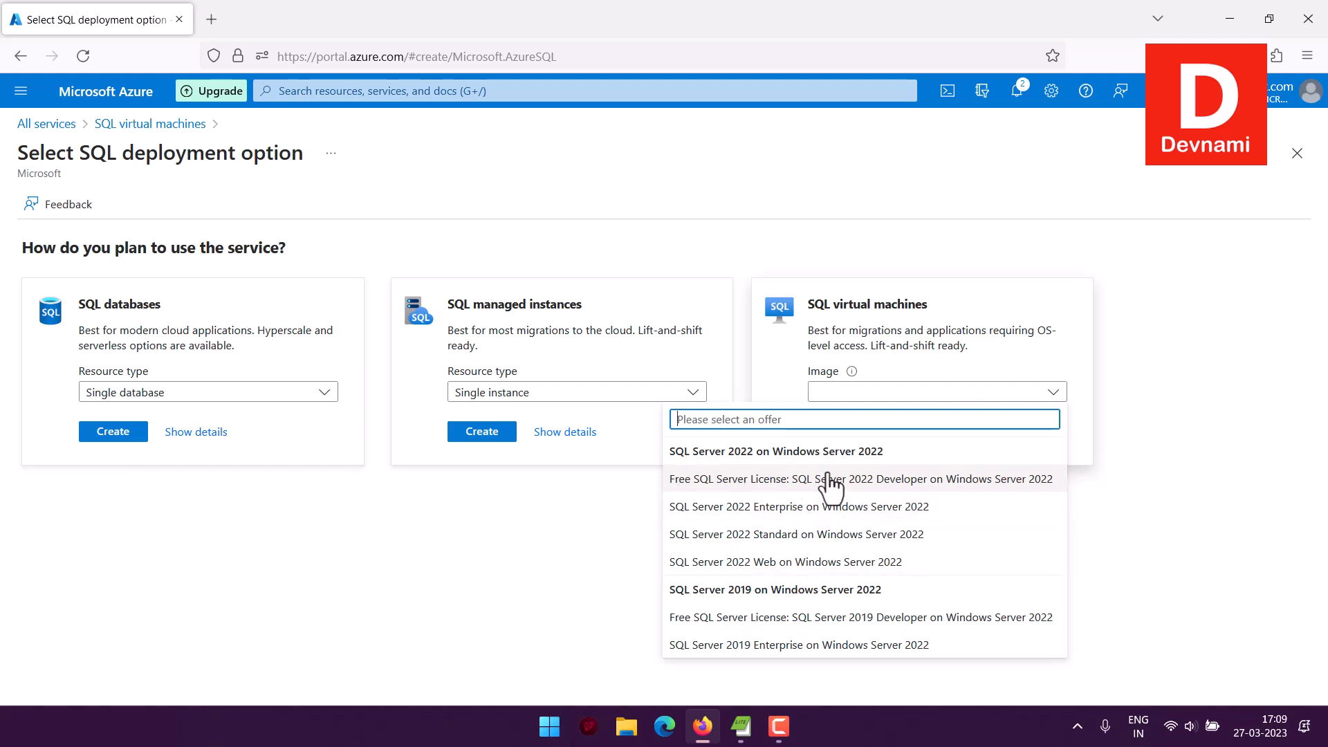
{"action": "left_click", "coordinate": [741, 484]}
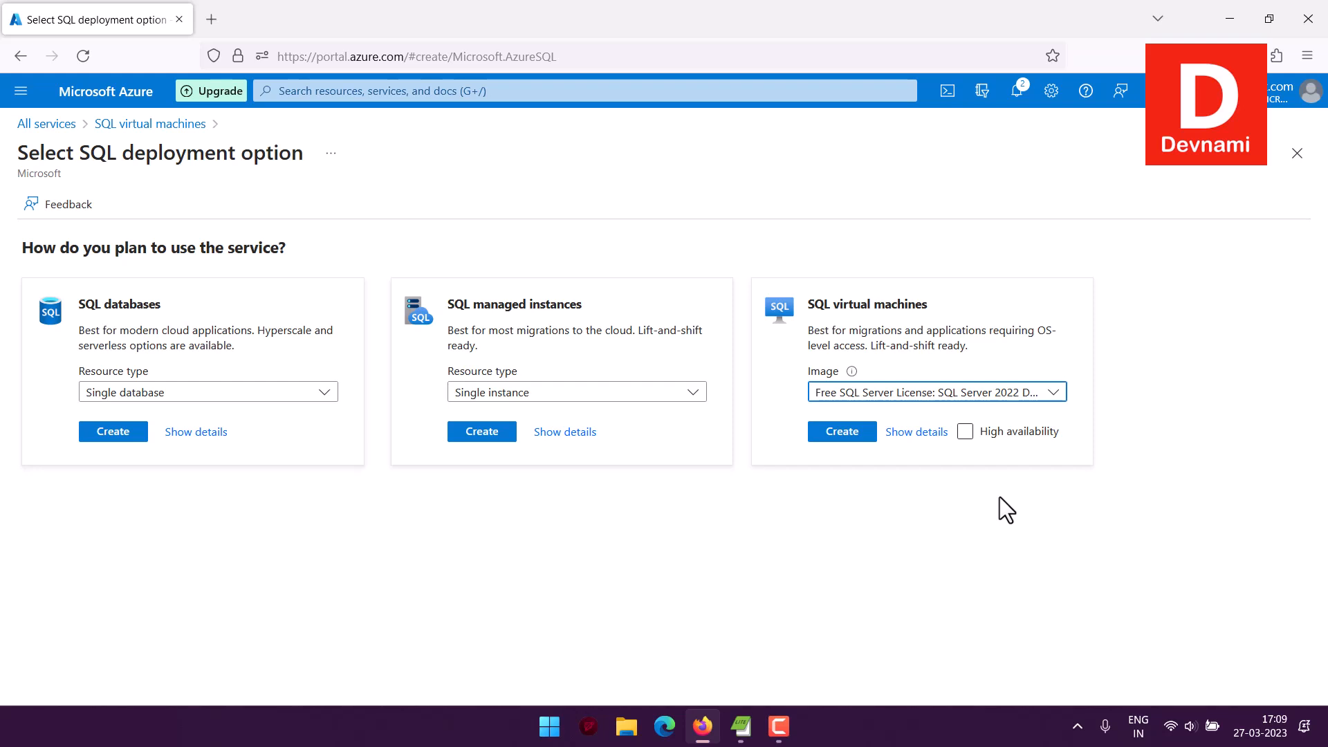
{"action": "left_click", "coordinate": [835, 434]}
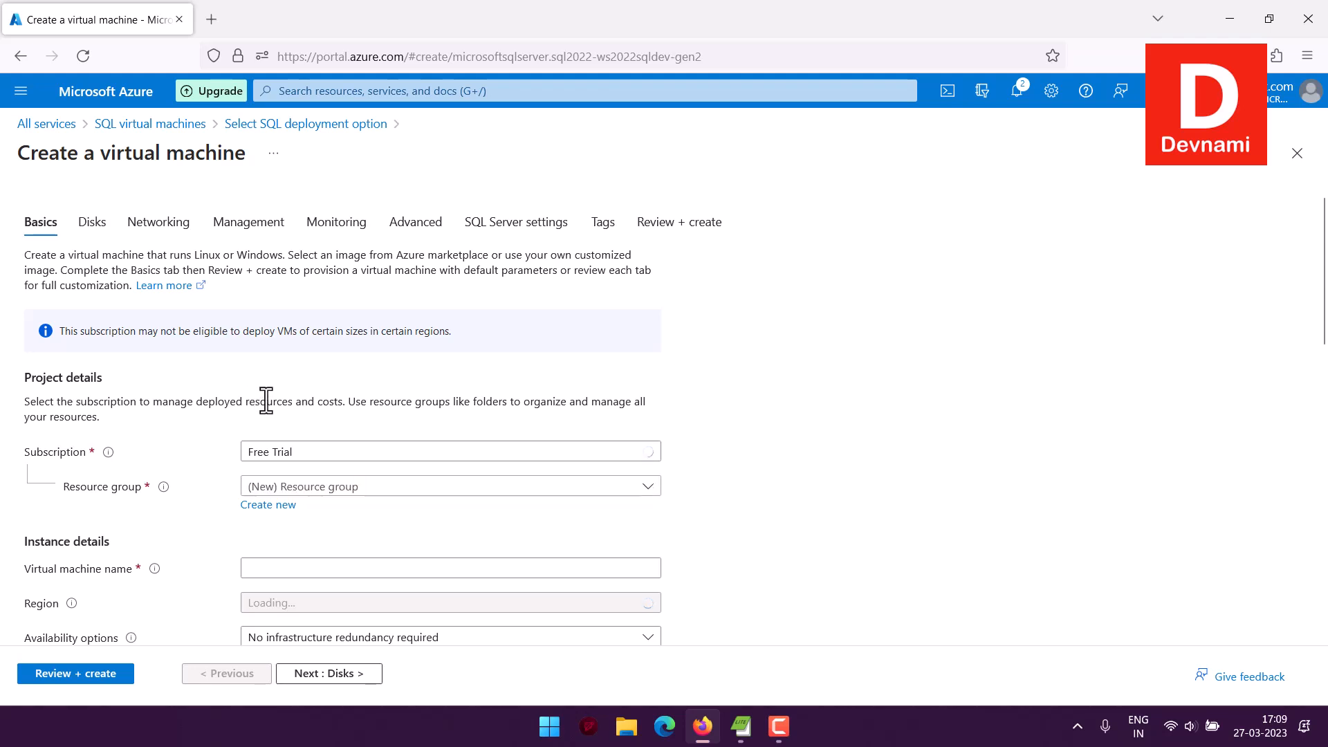
Assign the virtual machine to the existing Training resource group and name it sqlvmserver
{"action": "scroll", "coordinate": [345, 384], "scroll_direction": "down", "scroll_amount": 2}
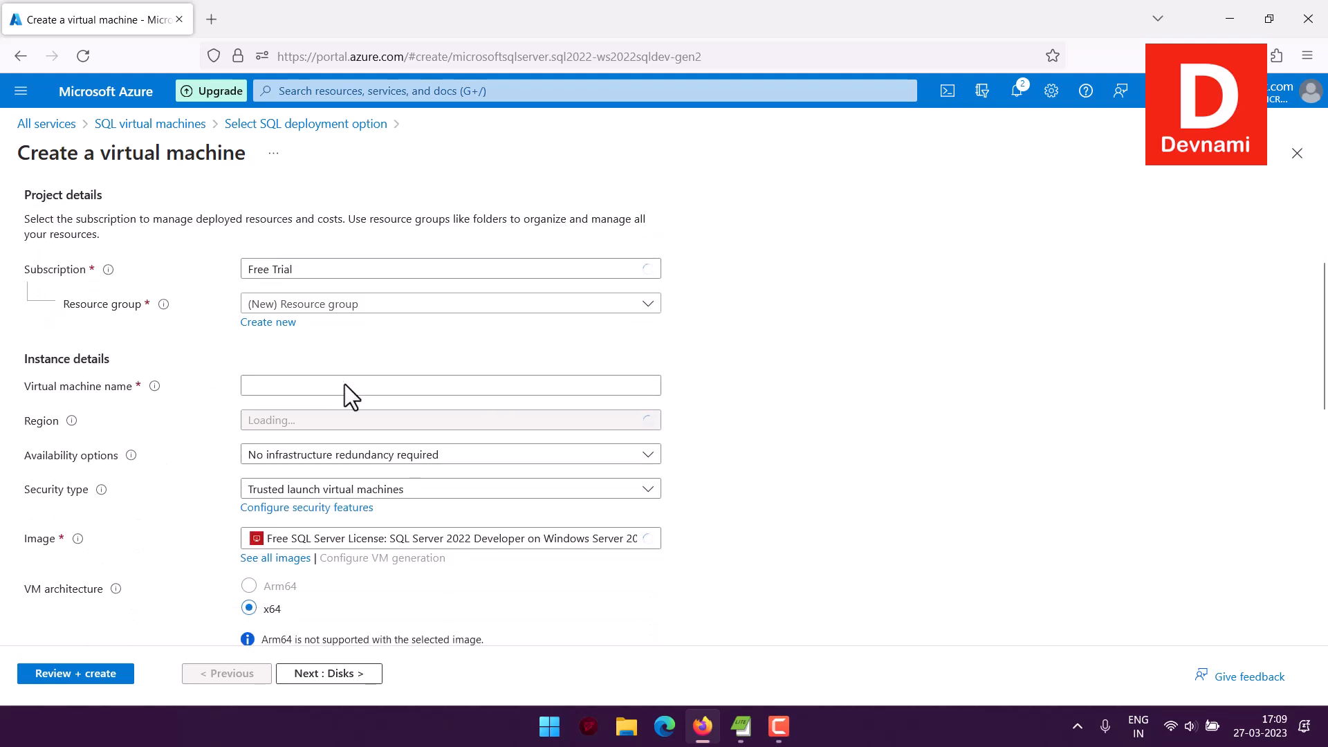
{"action": "left_click", "coordinate": [294, 305]}
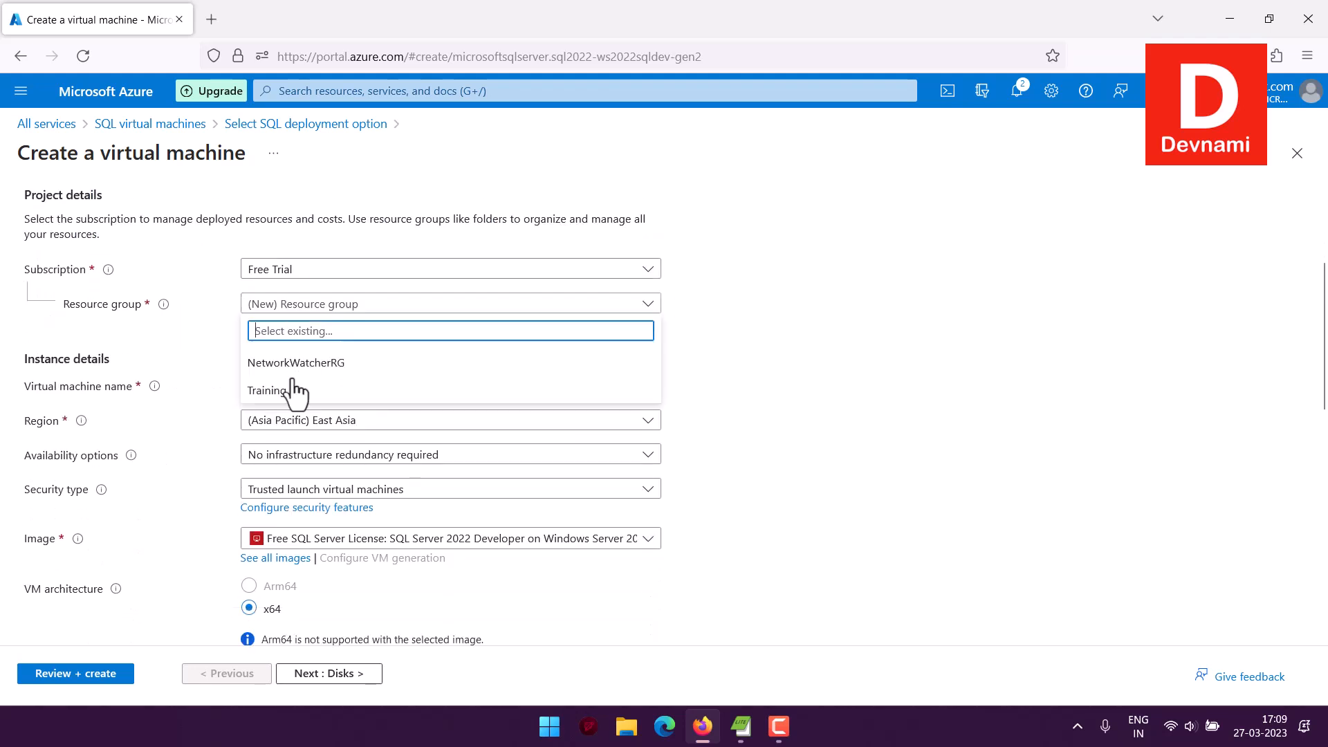
{"action": "left_click", "coordinate": [280, 392]}
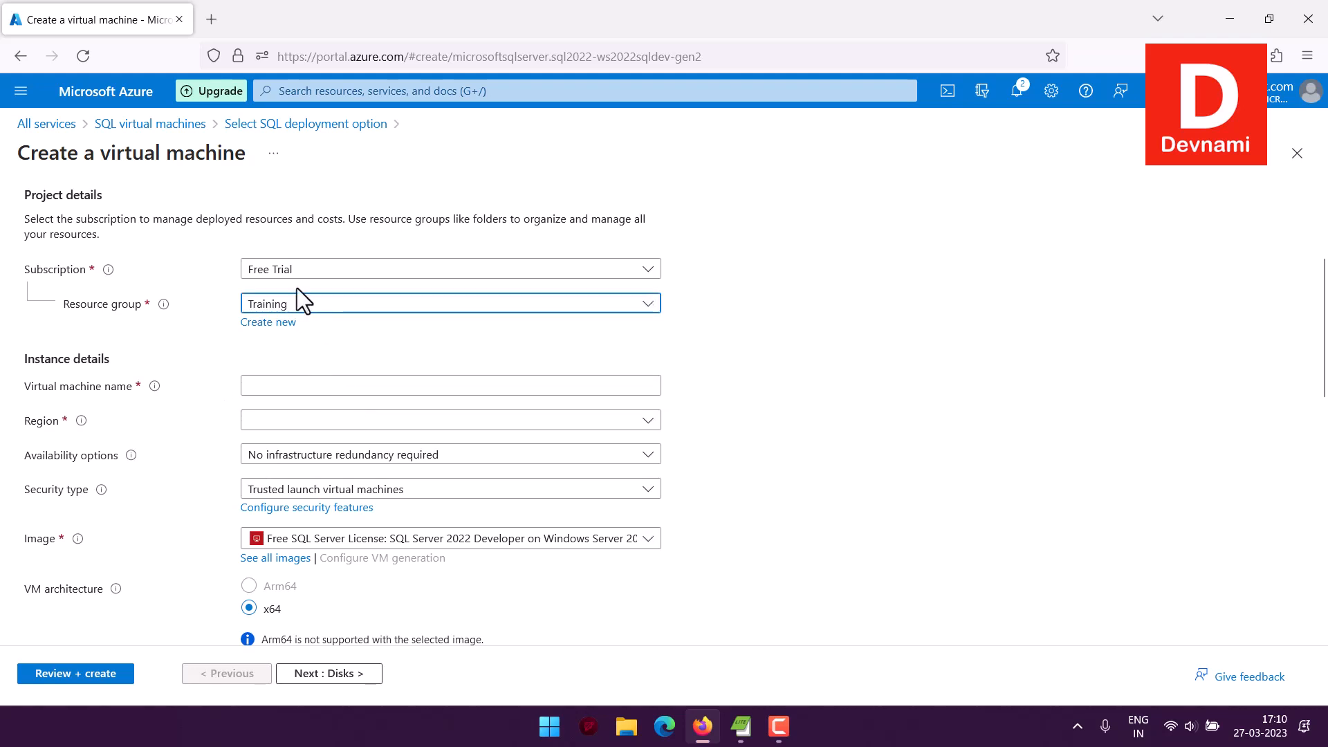
{"action": "left_click", "coordinate": [279, 391]}
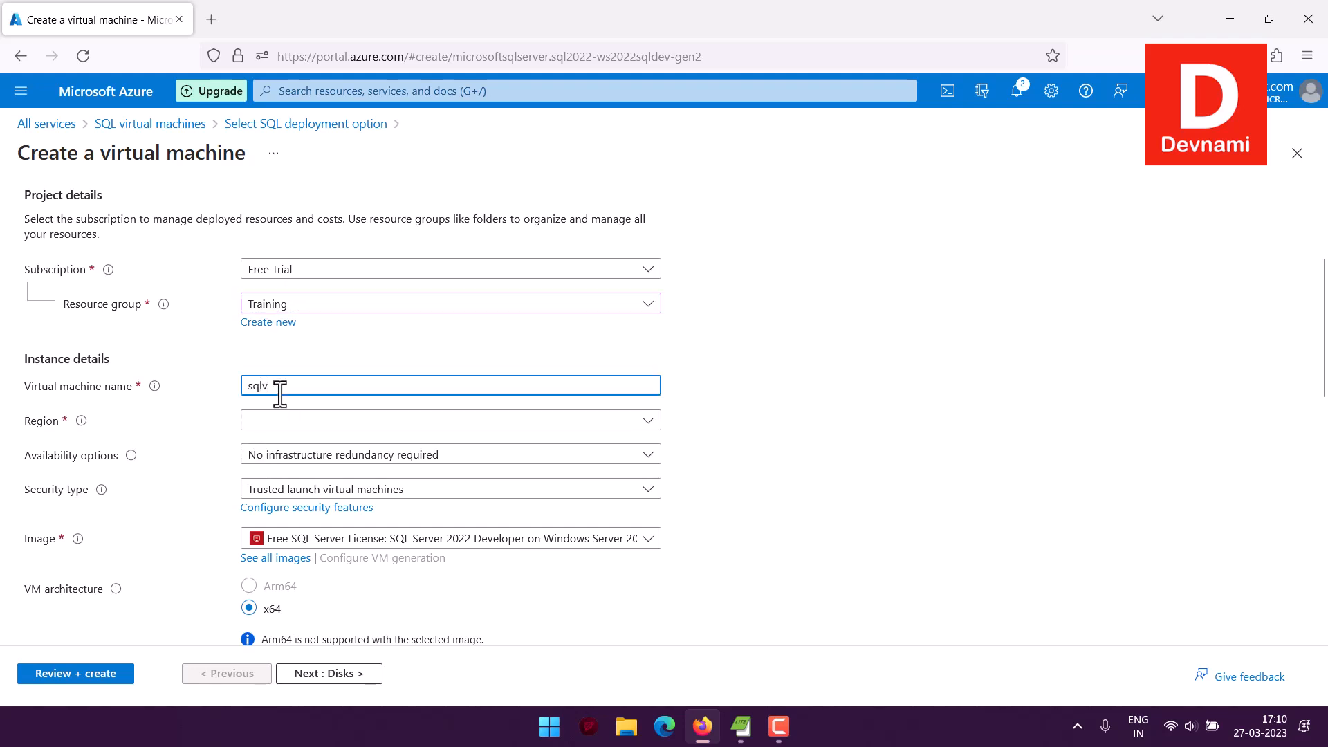
{"action": "type", "text": "sqlvmserver"}
Set the virtual machine's region to (Asia Pacific) Central India
{"action": "left_click", "coordinate": [268, 428]}
{"action": "scroll", "coordinate": [385, 267], "scroll_direction": "down", "scroll_amount": 5}
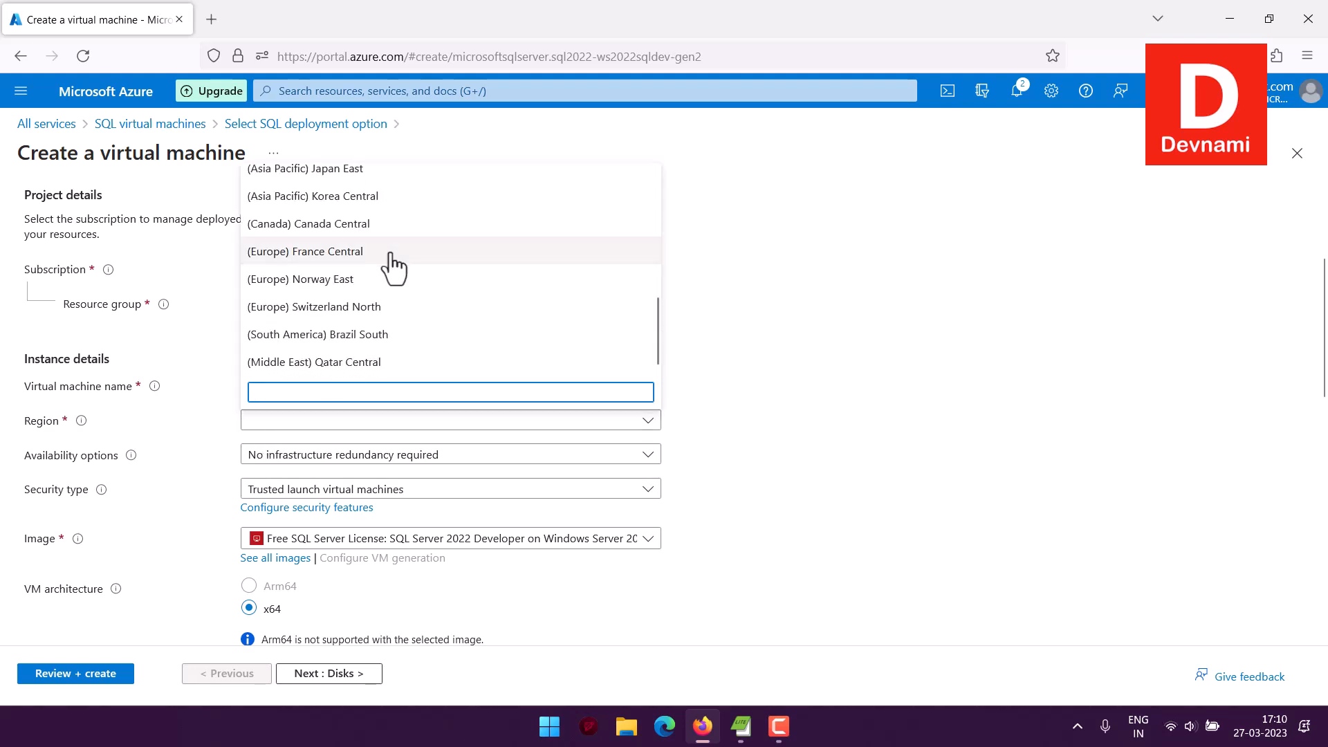
{"action": "scroll", "coordinate": [393, 266], "scroll_direction": "up", "scroll_amount": 5}
{"action": "scroll", "coordinate": [388, 267], "scroll_direction": "down", "scroll_amount": 1}
{"action": "scroll", "coordinate": [388, 267], "scroll_direction": "up", "scroll_amount": 1}
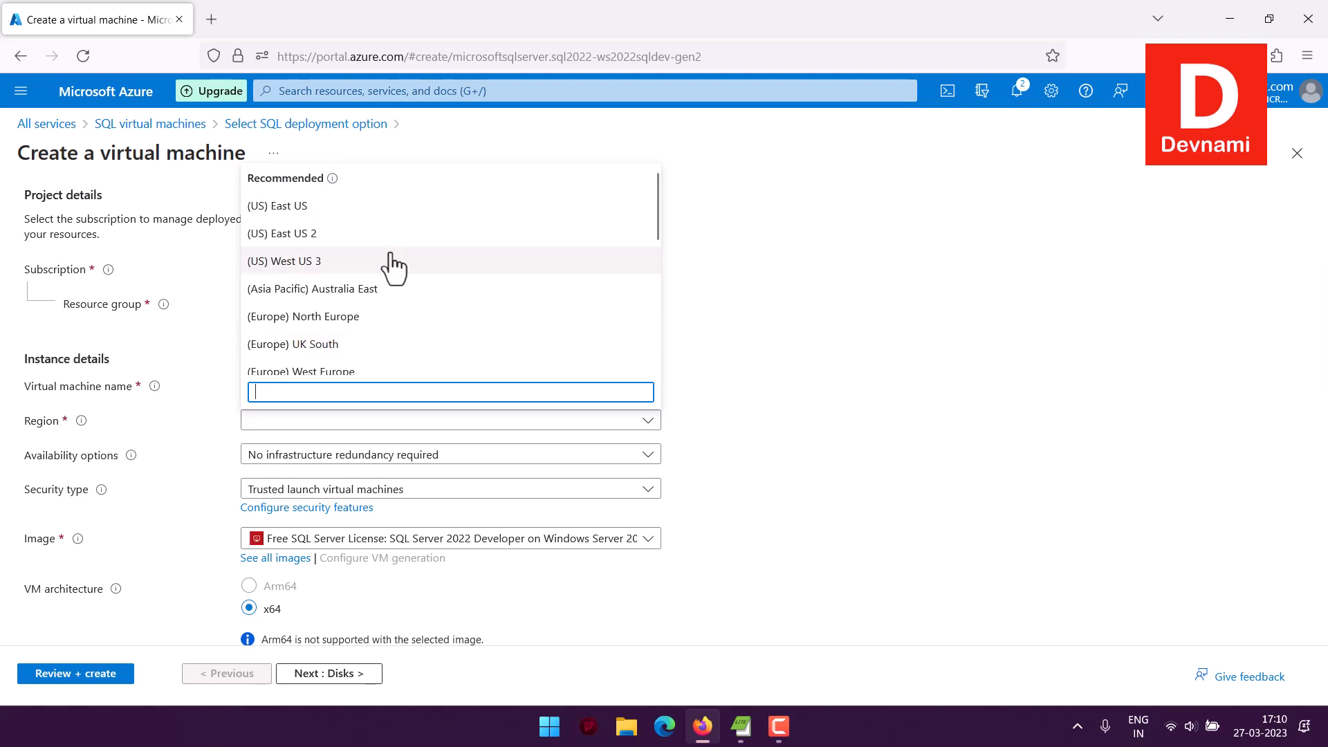
{"action": "scroll", "coordinate": [433, 267], "scroll_direction": "down", "scroll_amount": 5}
{"action": "scroll", "coordinate": [437, 267], "scroll_direction": "down", "scroll_amount": 1}
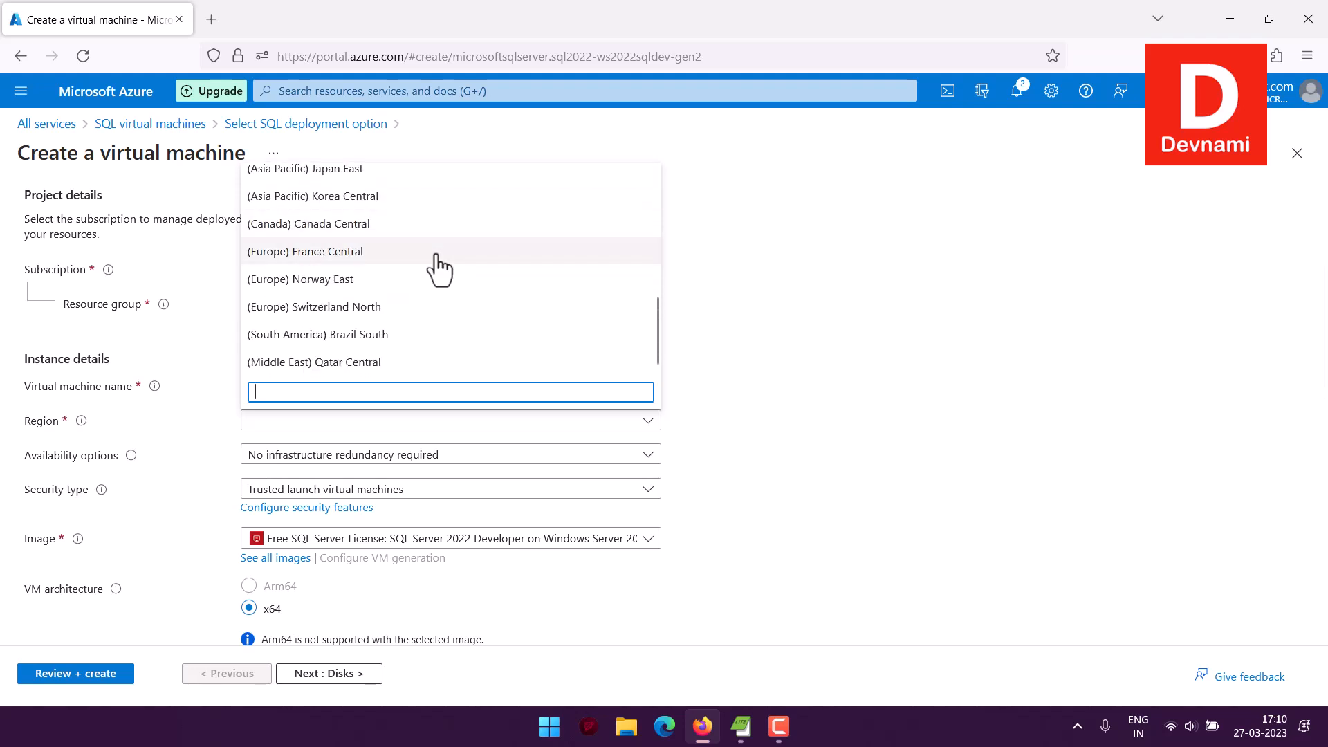
{"action": "scroll", "coordinate": [438, 267], "scroll_direction": "up", "scroll_amount": 5}
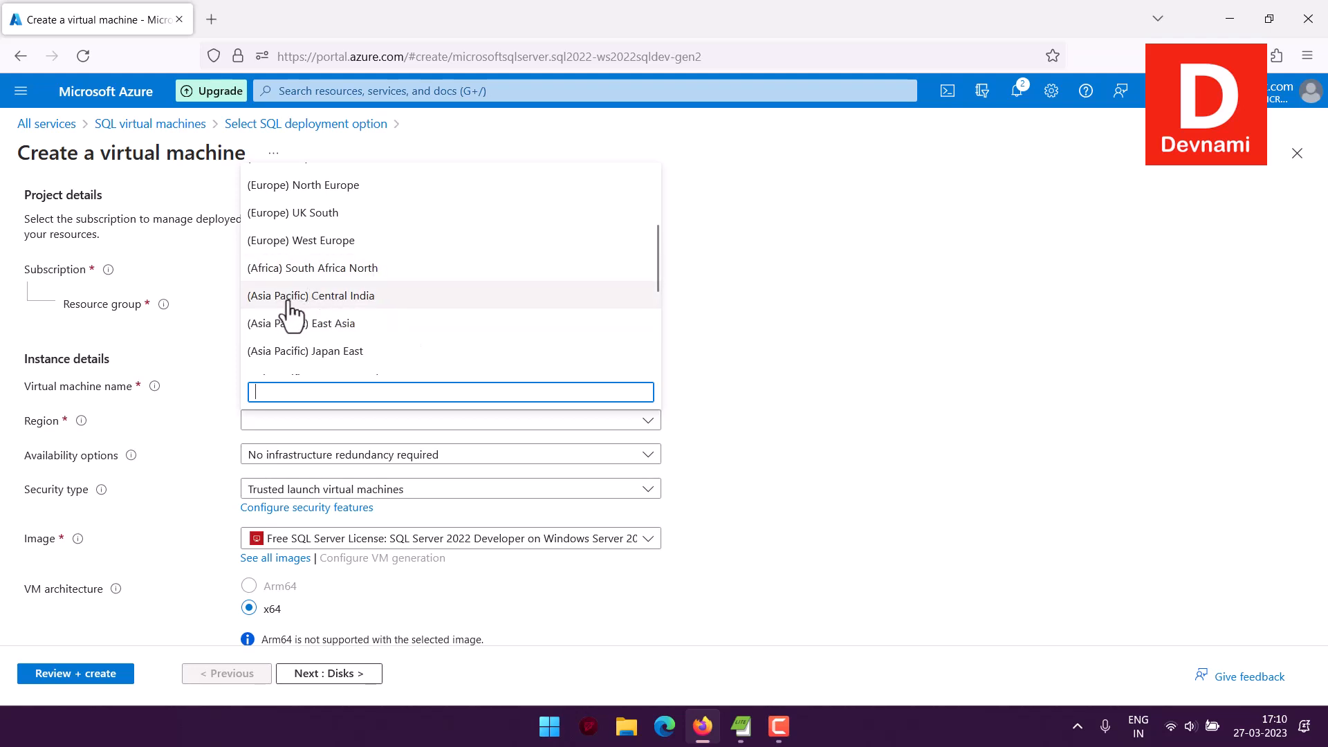
{"action": "left_click", "coordinate": [359, 299]}
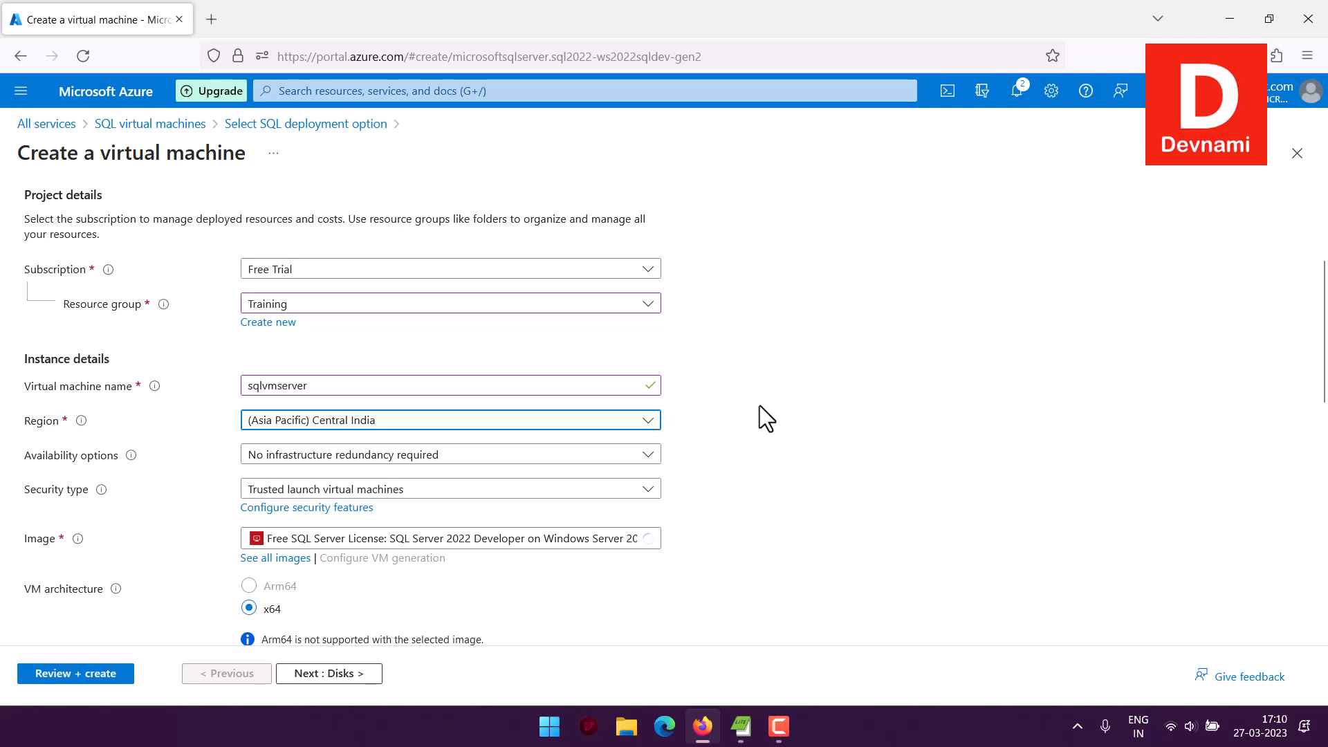
Set the availability option to Availability zone with Zone 1, and the security type to Standard
{"action": "left_click", "coordinate": [308, 458]}
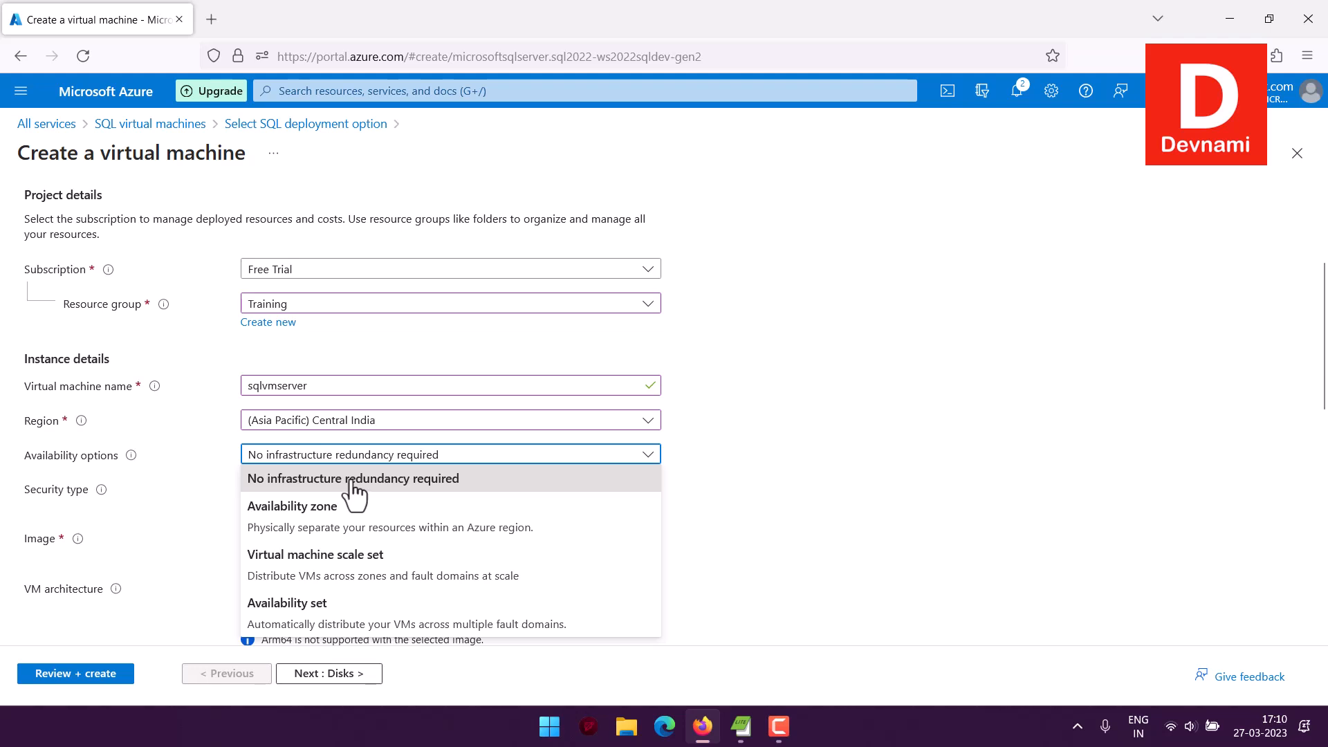
{"action": "left_click", "coordinate": [330, 518]}
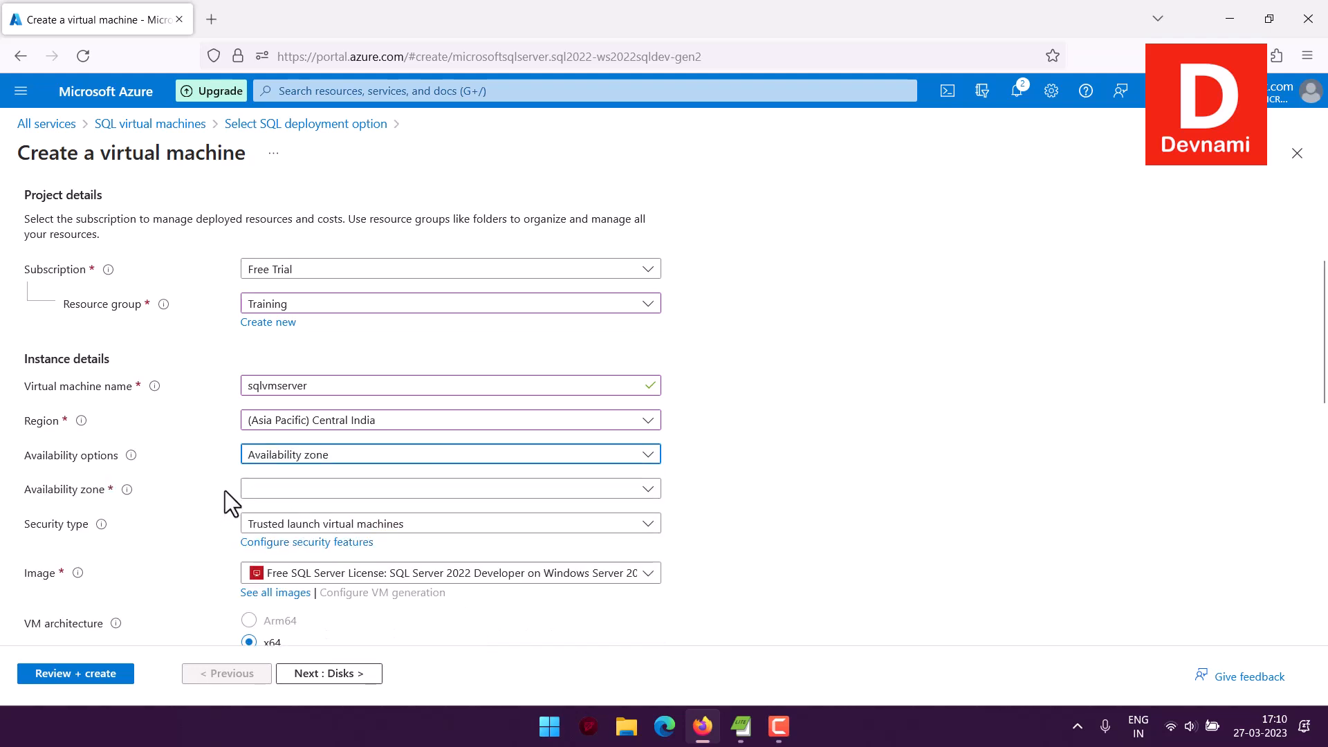
{"action": "left_click", "coordinate": [308, 489]}
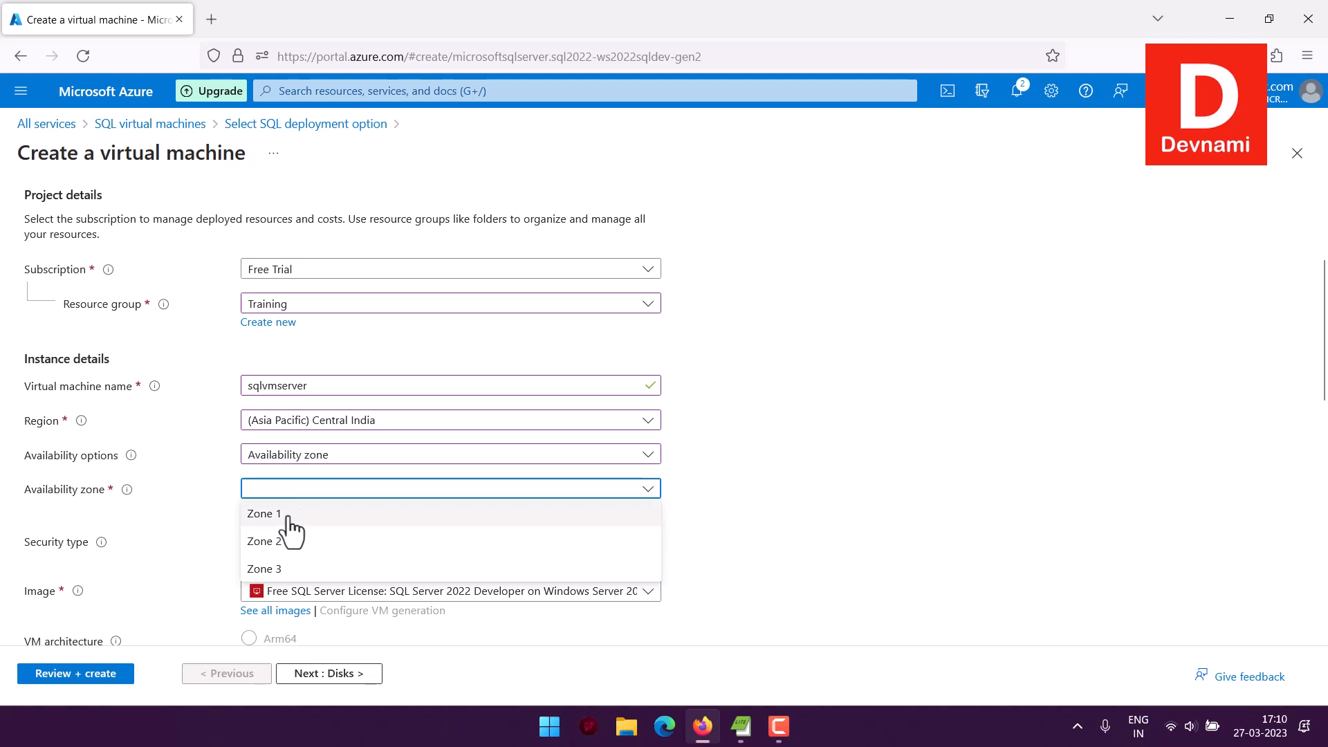
{"action": "left_click", "coordinate": [291, 515]}
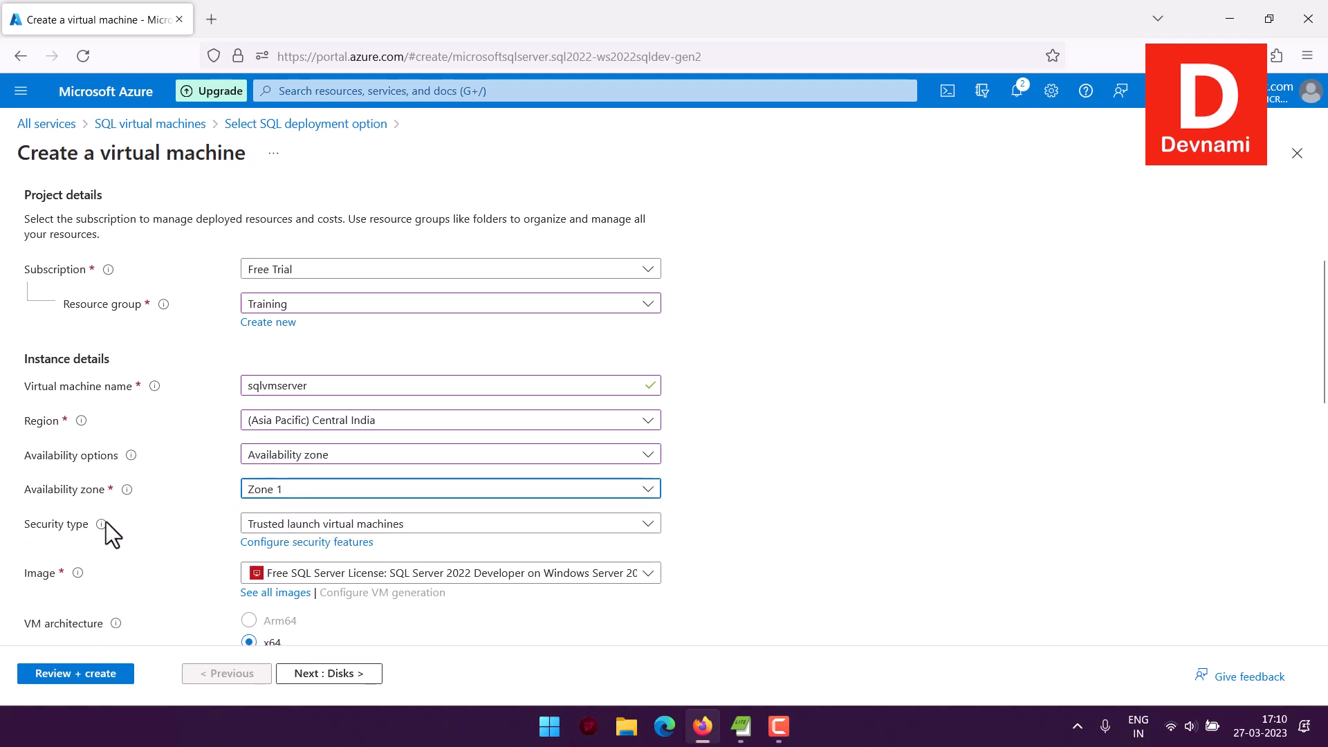
{"action": "left_click", "coordinate": [275, 529]}
{"action": "left_click", "coordinate": [283, 346]}
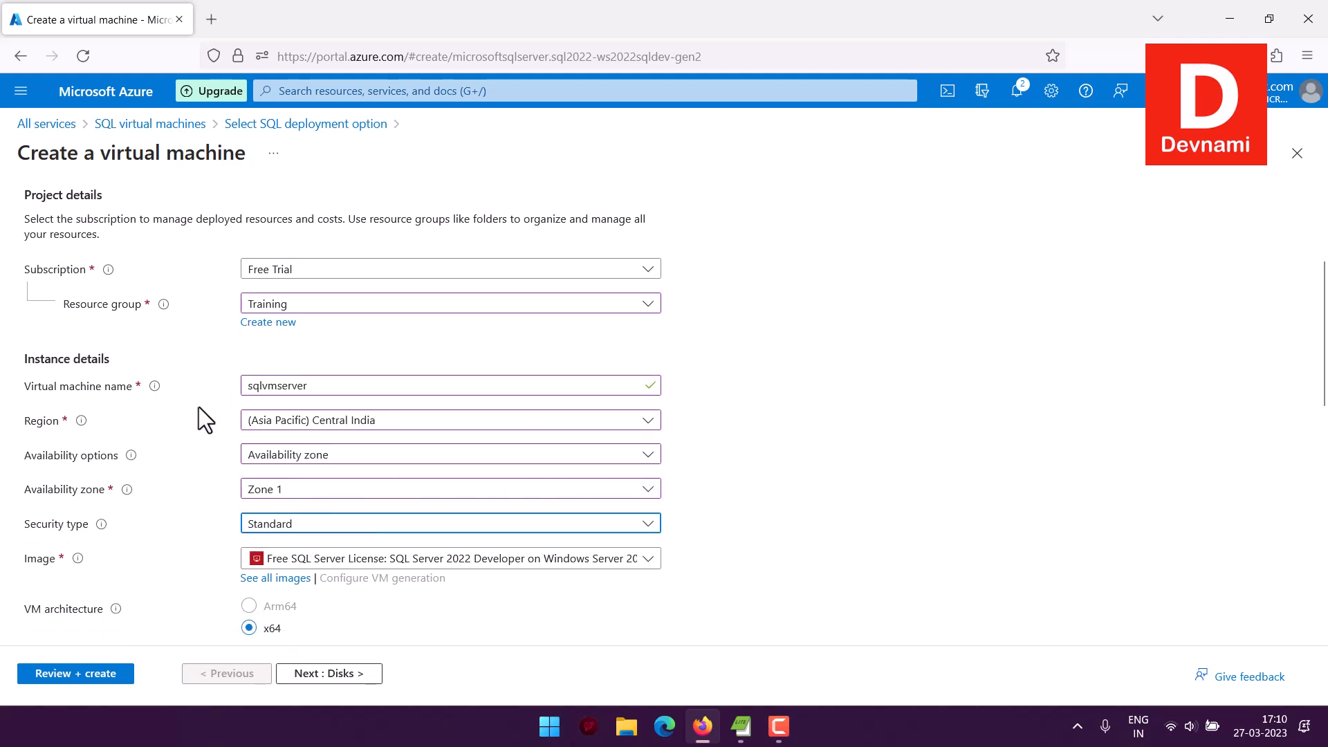
Look through the size options offered for the virtual machine
{"action": "scroll", "coordinate": [849, 425], "scroll_direction": "down", "scroll_amount": 1}
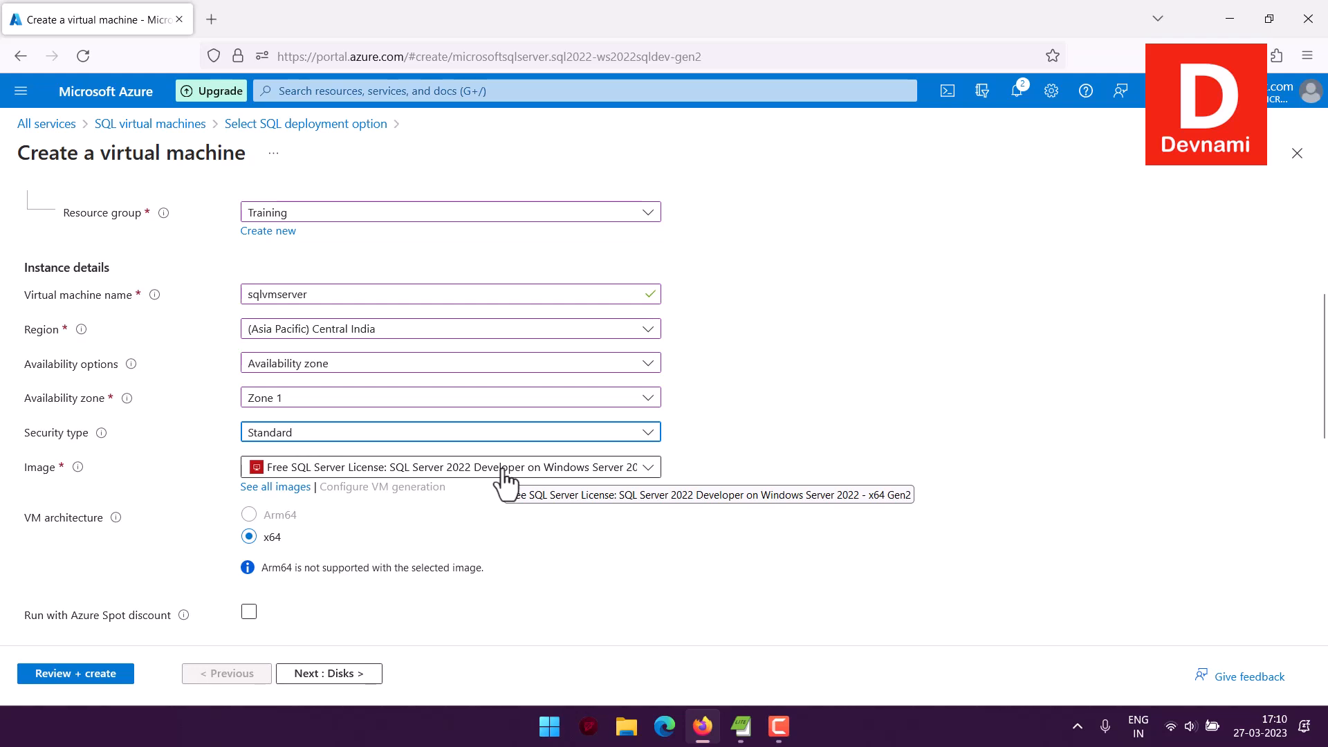
{"action": "scroll", "coordinate": [661, 480], "scroll_direction": "down", "scroll_amount": 3}
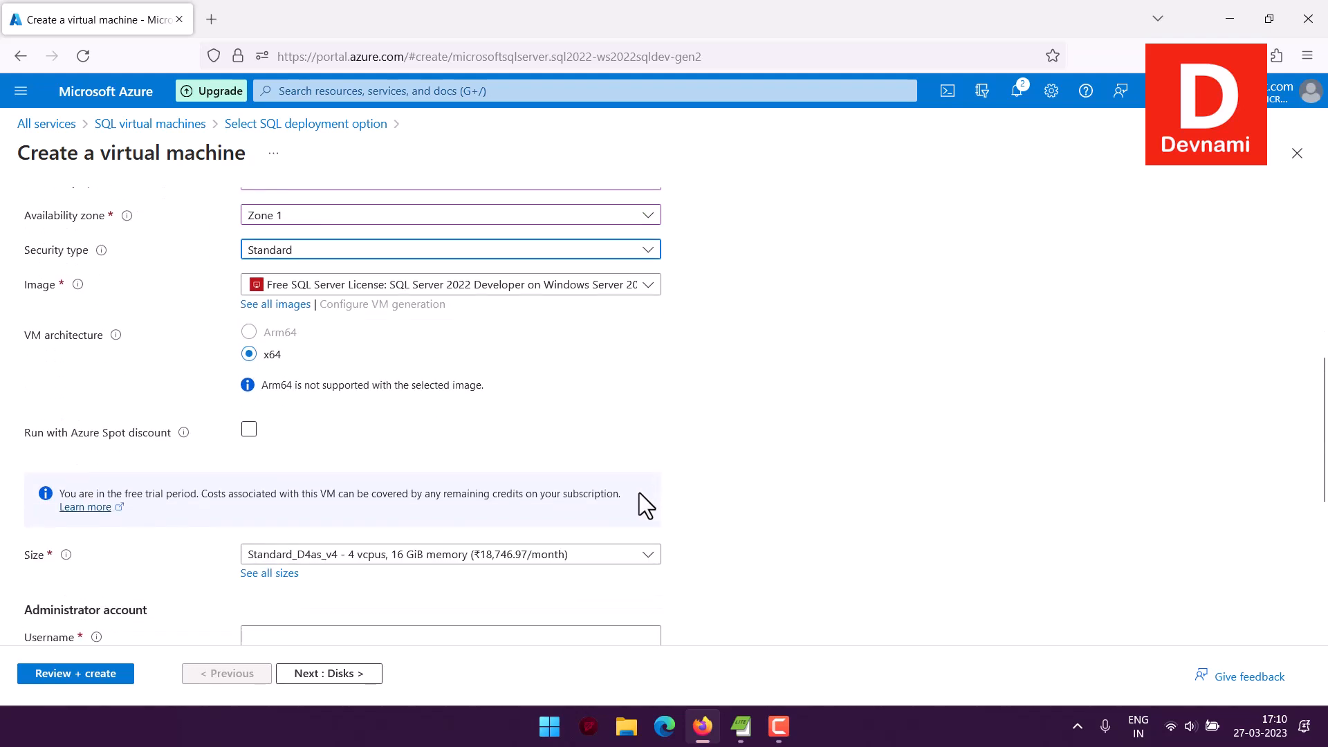
{"action": "left_click", "coordinate": [429, 554]}
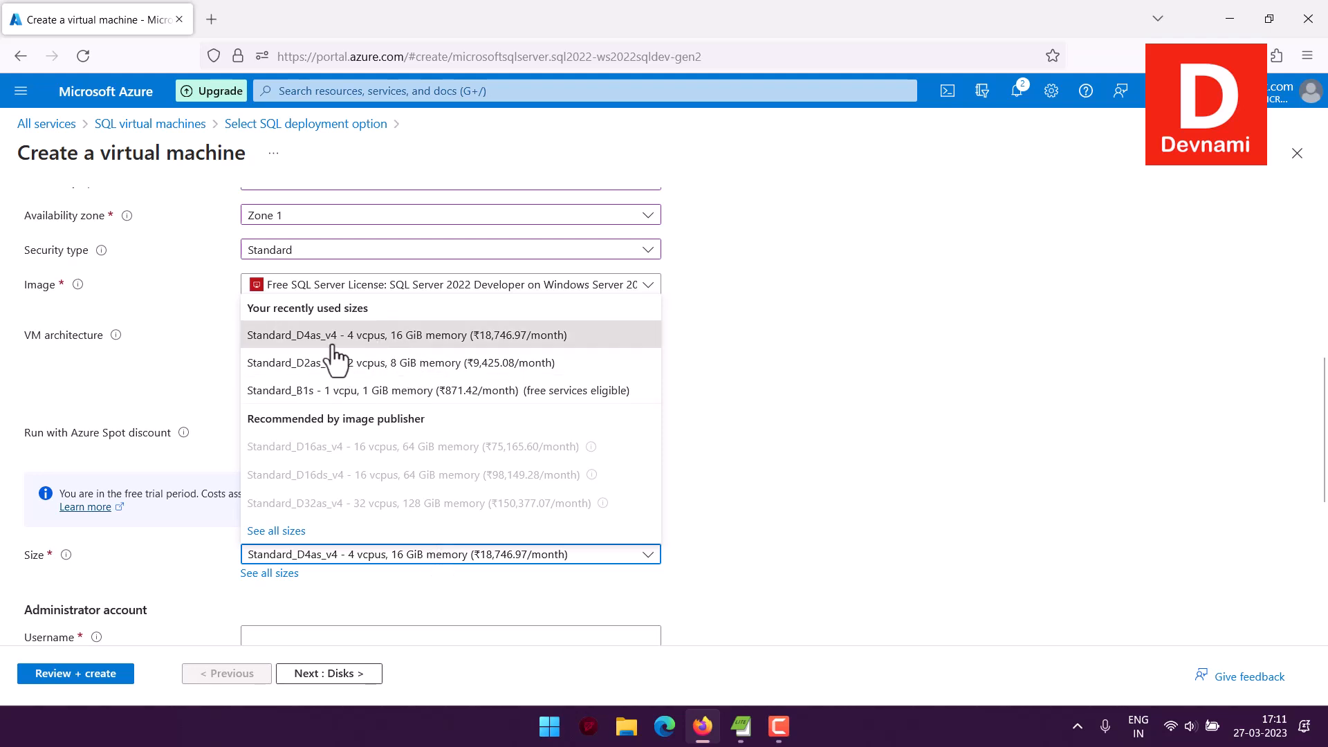
{"action": "left_click", "coordinate": [751, 417]}
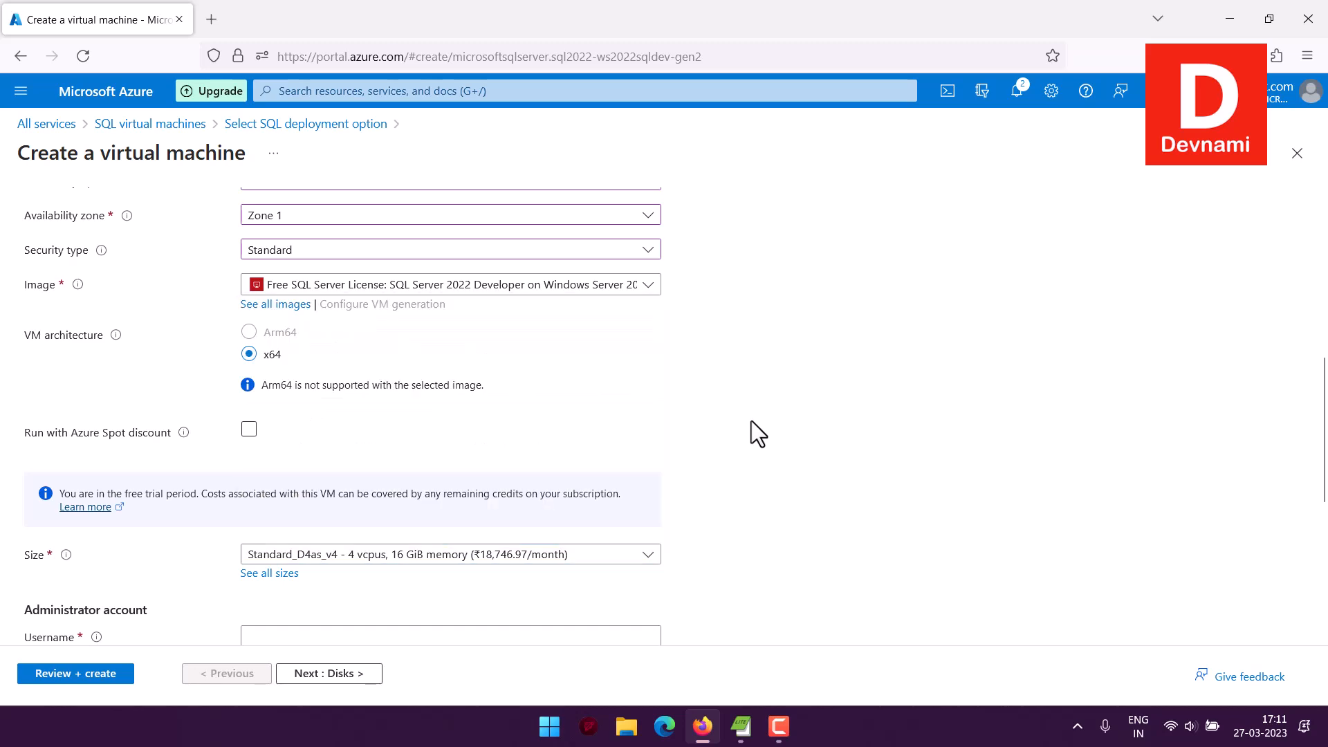
Enter the administrator account's username, then paste the account password into the password and confirmation fields
{"action": "scroll", "coordinate": [754, 421], "scroll_direction": "down", "scroll_amount": 4}
{"action": "left_click", "coordinate": [274, 358]}
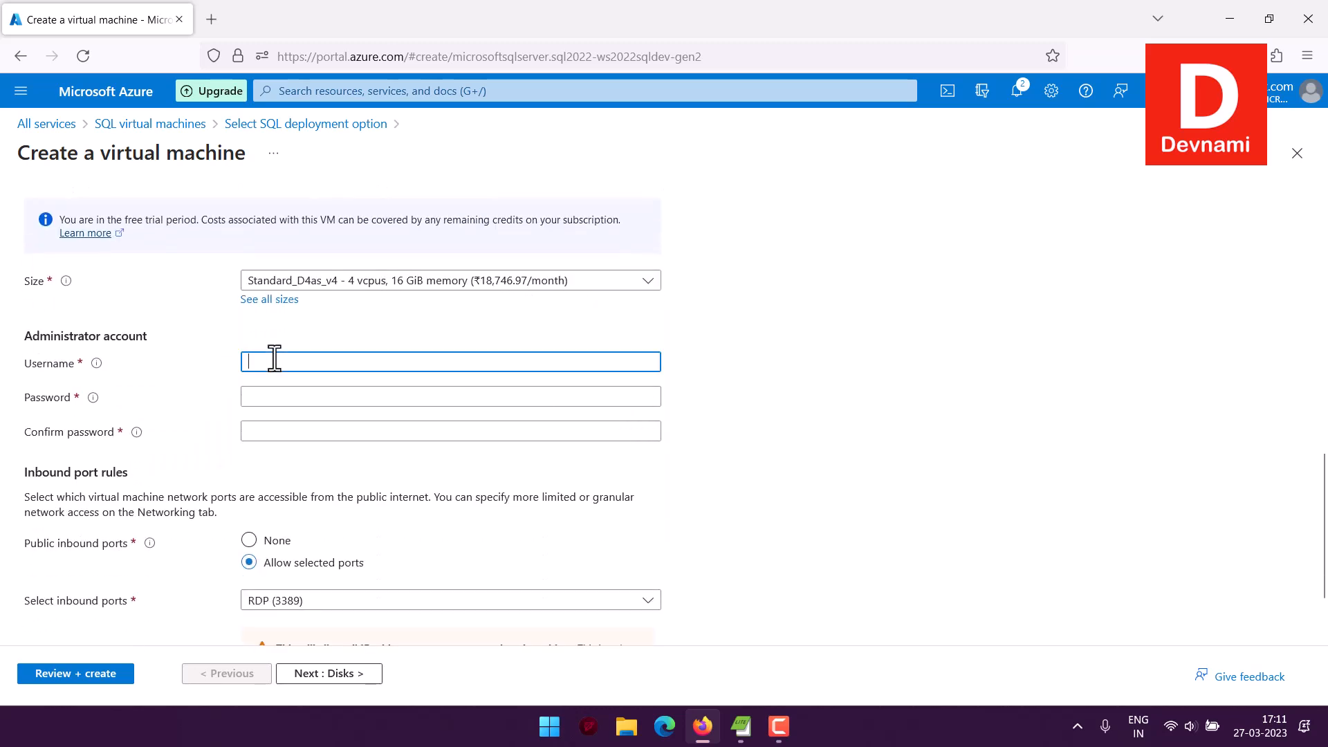
{"action": "type", "text": "mahes"}
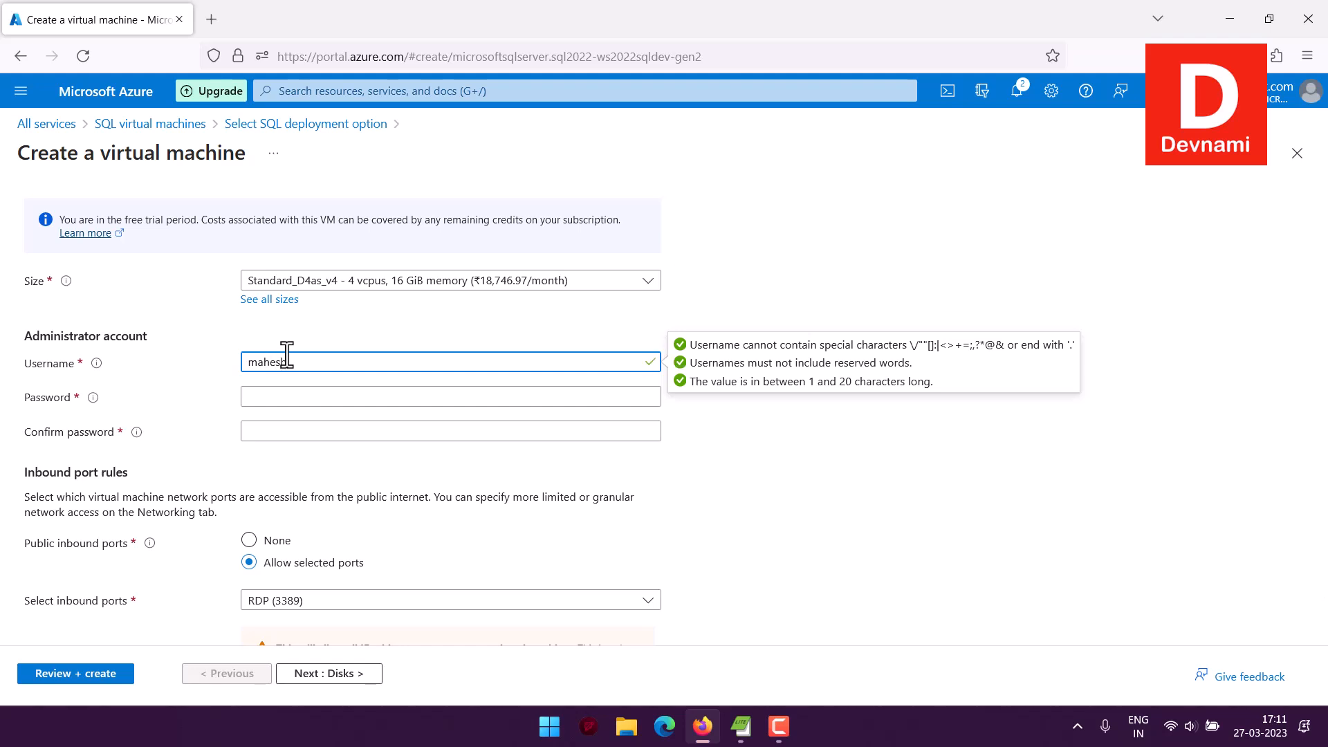
{"action": "type", "text": "h"}
{"action": "left_click", "coordinate": [201, 382]}
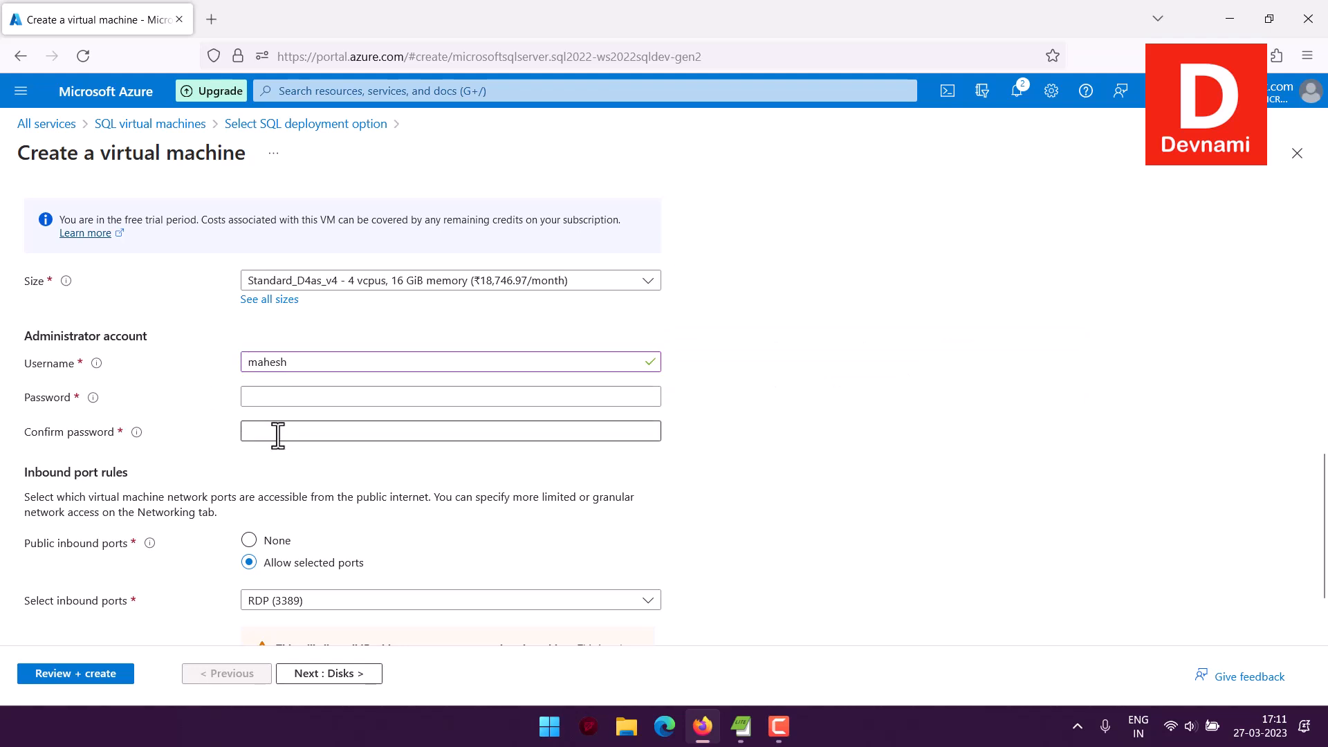
{"action": "left_click", "coordinate": [264, 394]}
{"action": "key", "text": "ctrl+v"}
{"action": "left_click", "coordinate": [251, 430]}
{"action": "key", "text": "ctrl+v"}
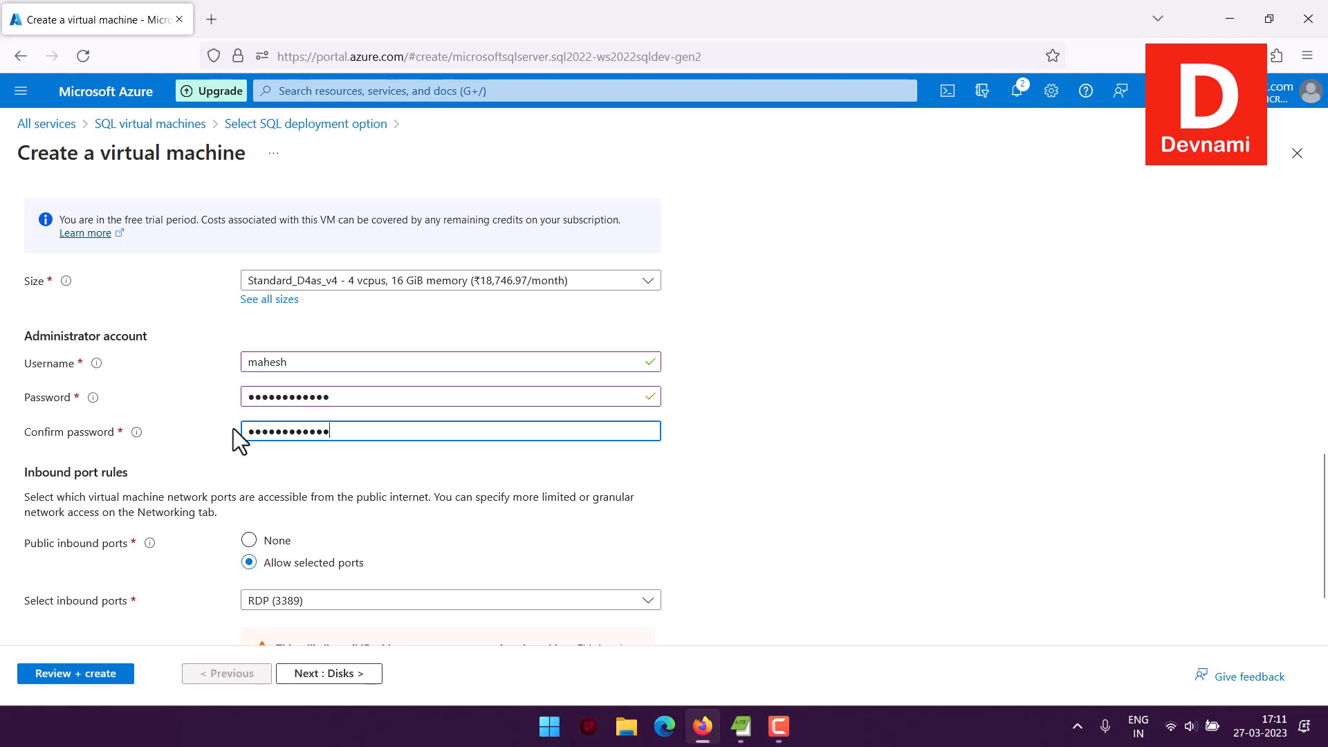
Add HTTP (80) and HTTPS (443) to the allowed public inbound ports alongside RDP (3389), leaving SSH (22) out
{"action": "scroll", "coordinate": [760, 445], "scroll_direction": "down", "scroll_amount": 2}
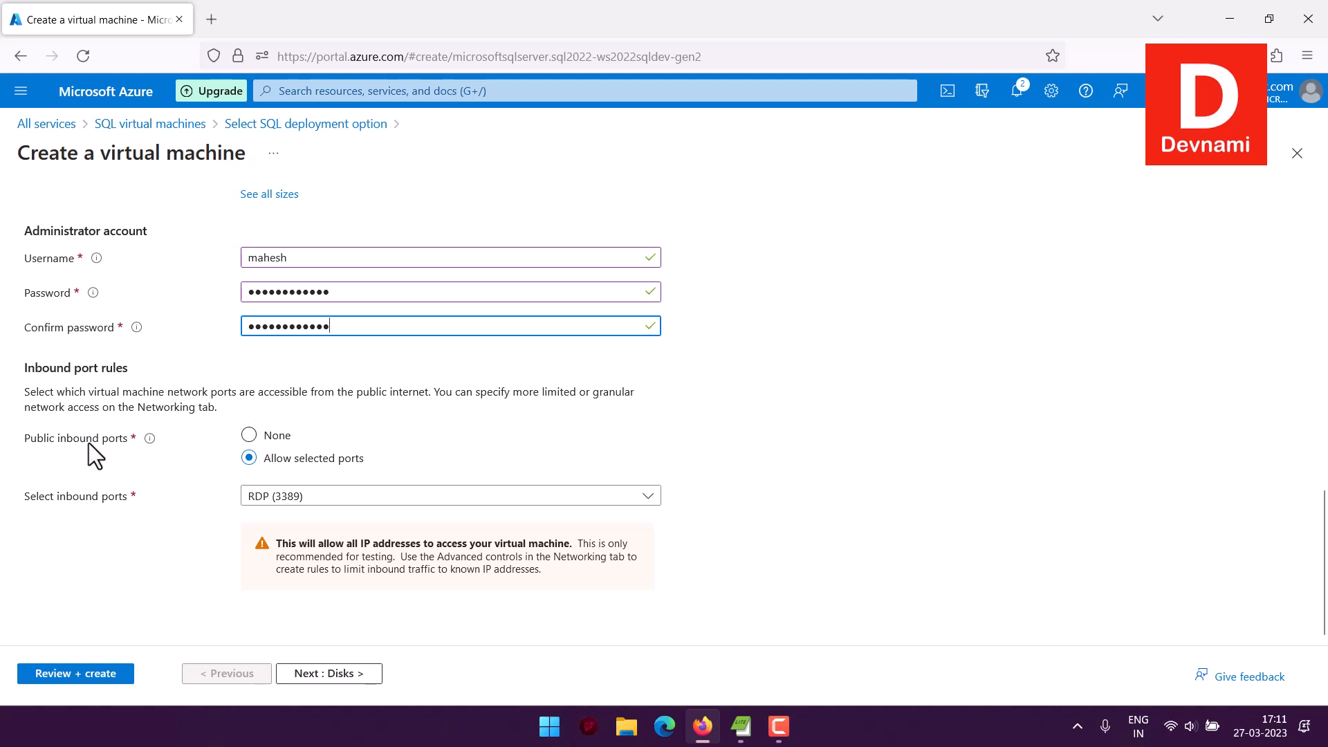
{"action": "left_click", "coordinate": [304, 495]}
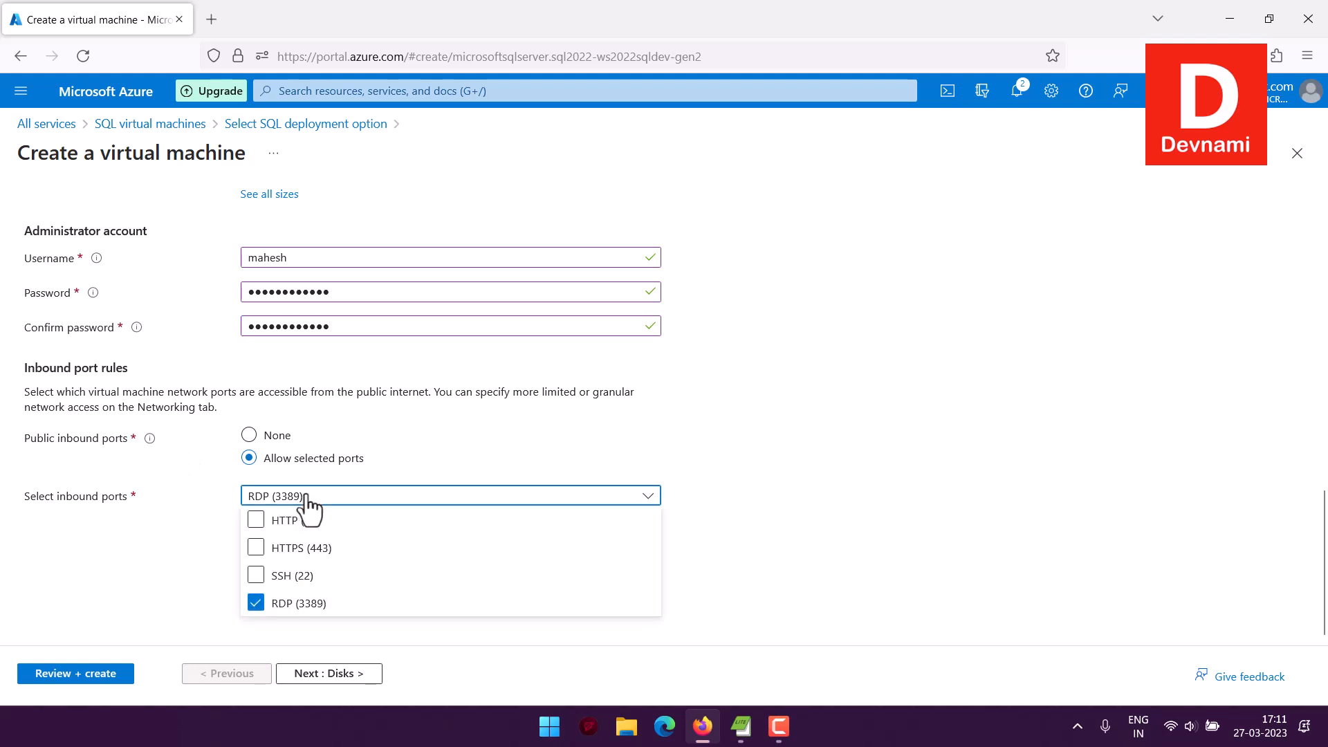
{"action": "left_click", "coordinate": [256, 520]}
{"action": "left_click", "coordinate": [256, 548]}
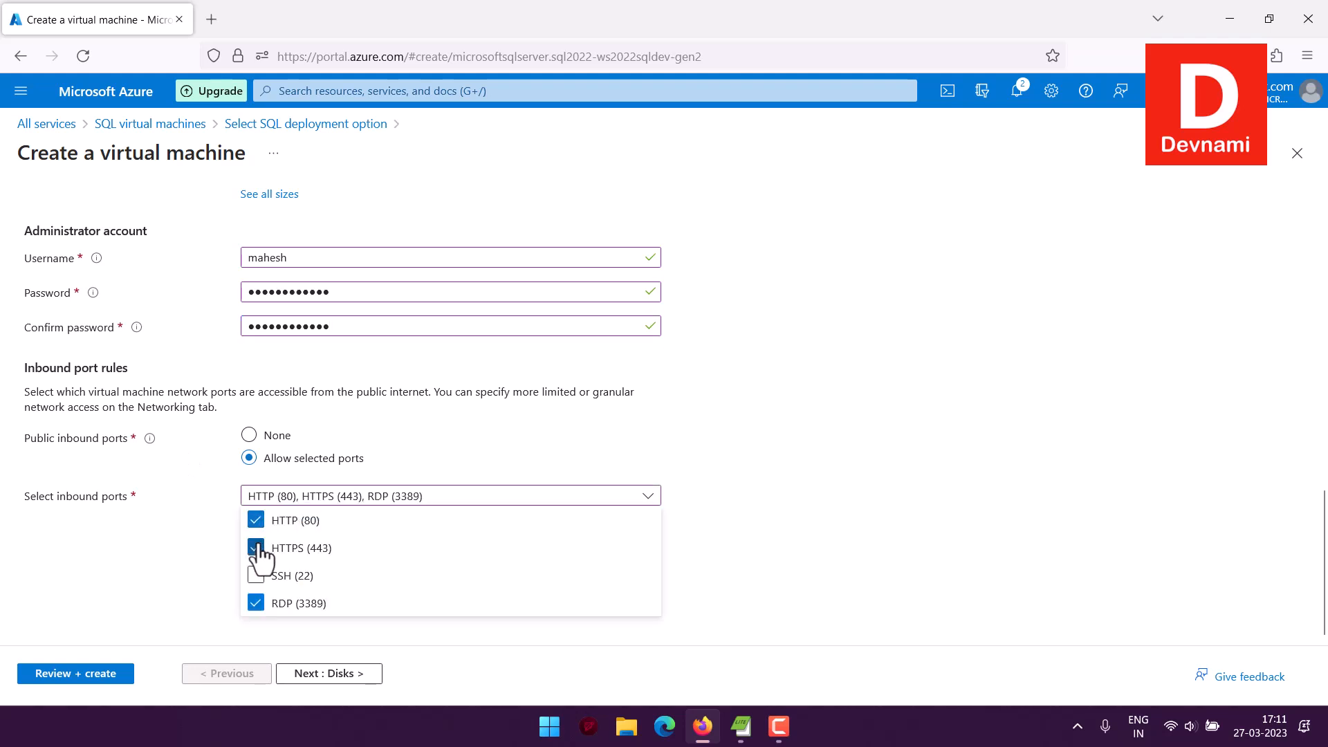
{"action": "left_click", "coordinate": [256, 578]}
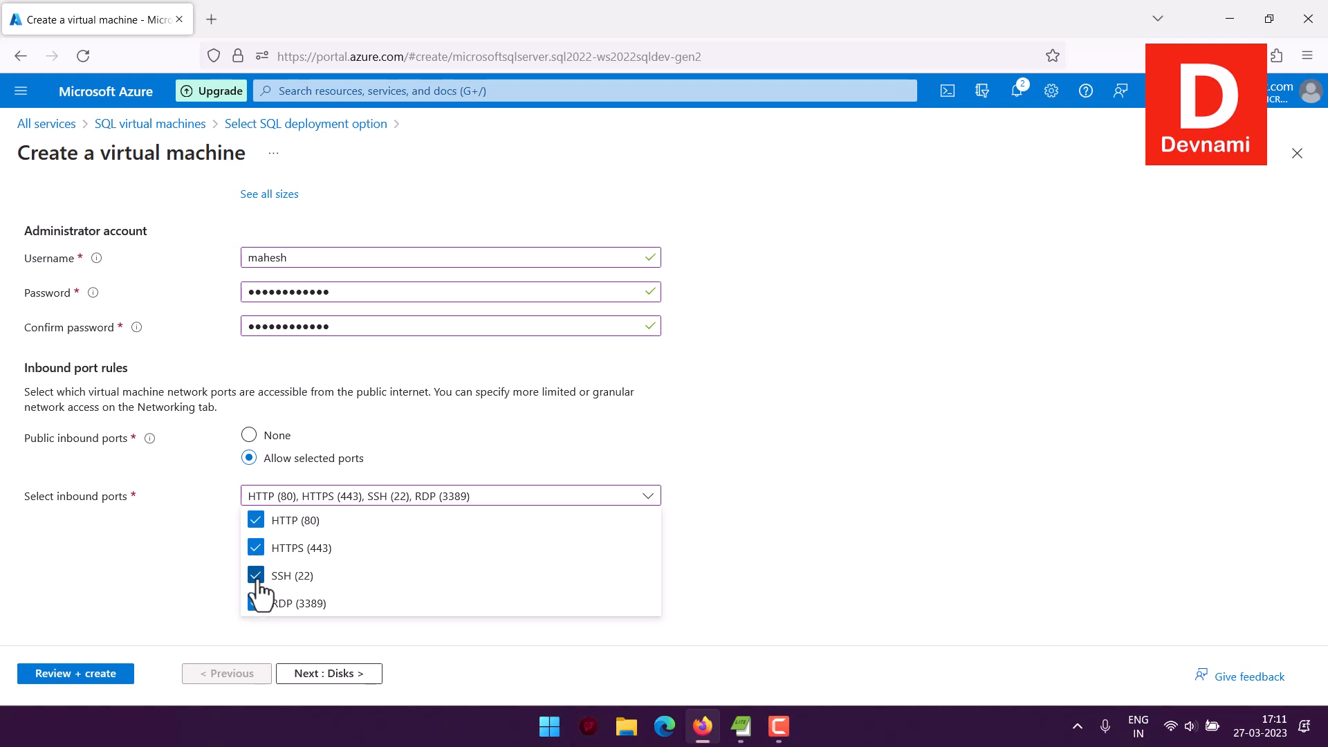
{"action": "left_click", "coordinate": [256, 579]}
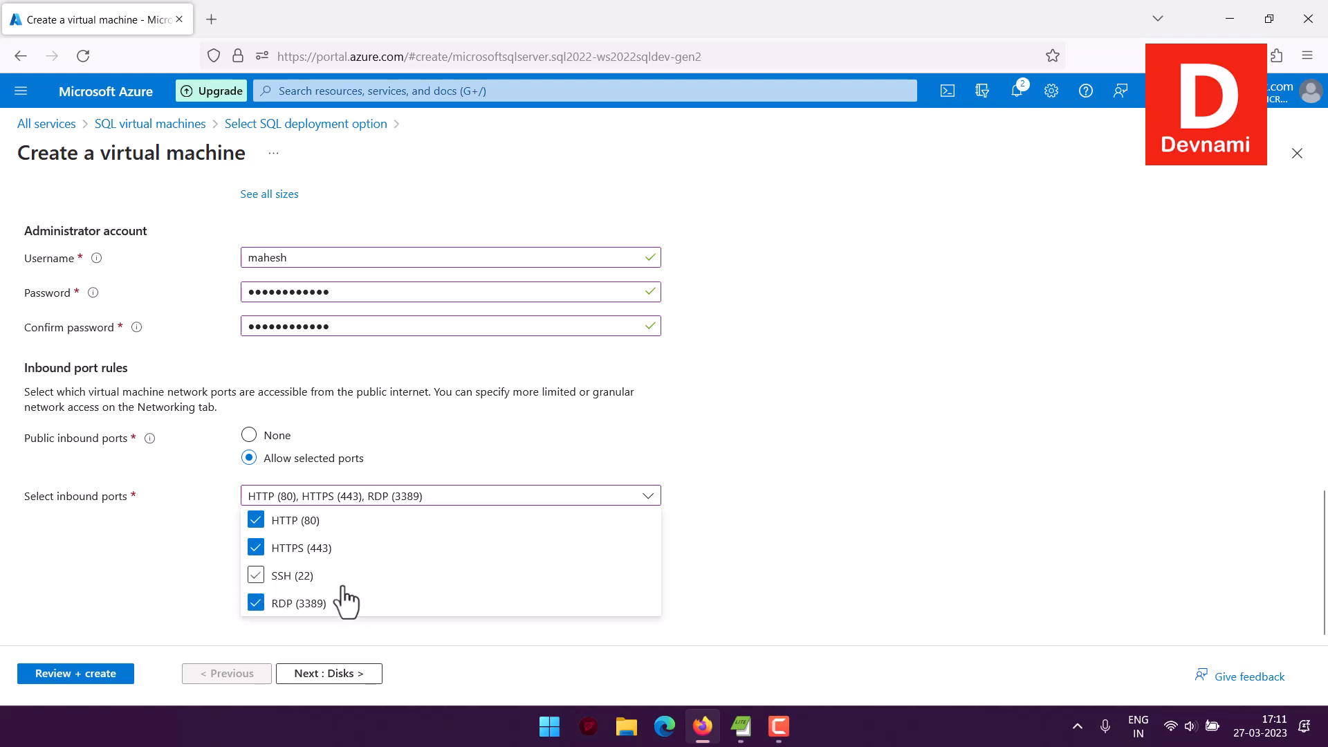
{"action": "left_click", "coordinate": [185, 559]}
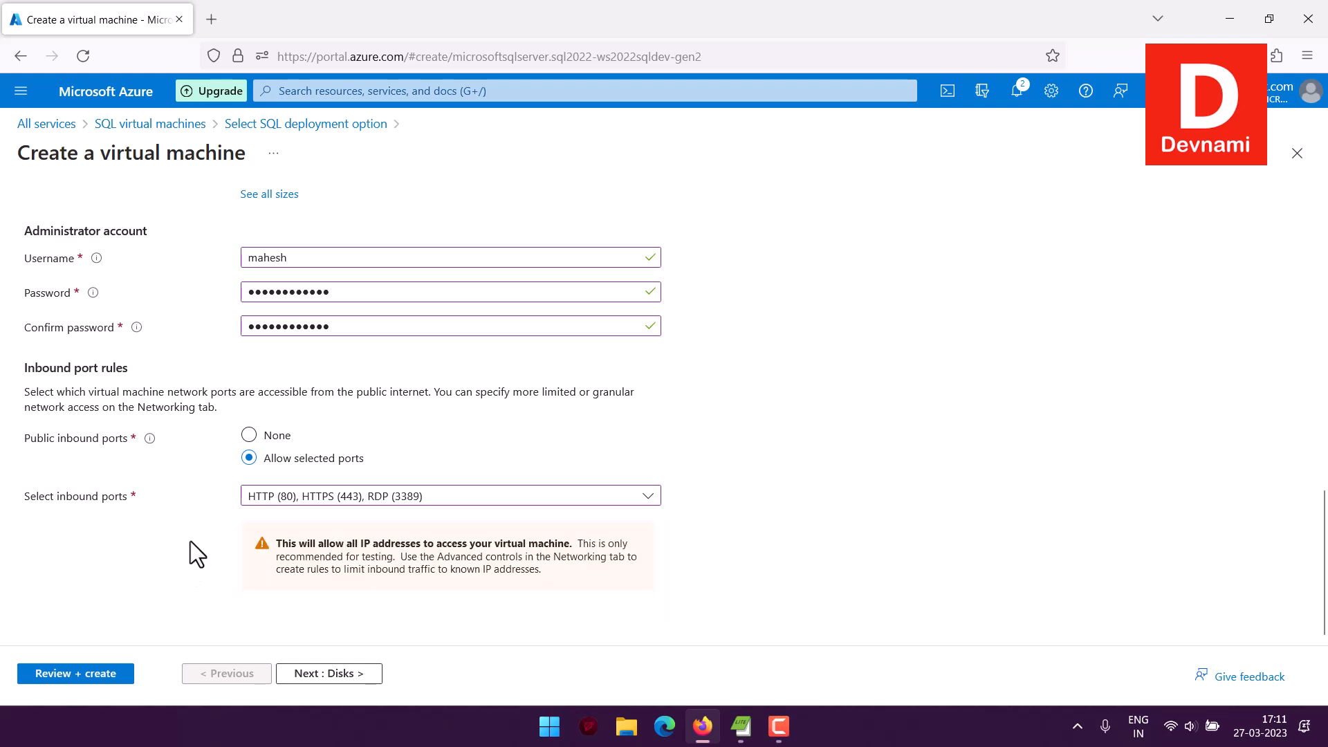
Proceed to the disk settings and set the OS disk type to Standard HDD (locally-redundant storage)
{"action": "left_click", "coordinate": [335, 673]}
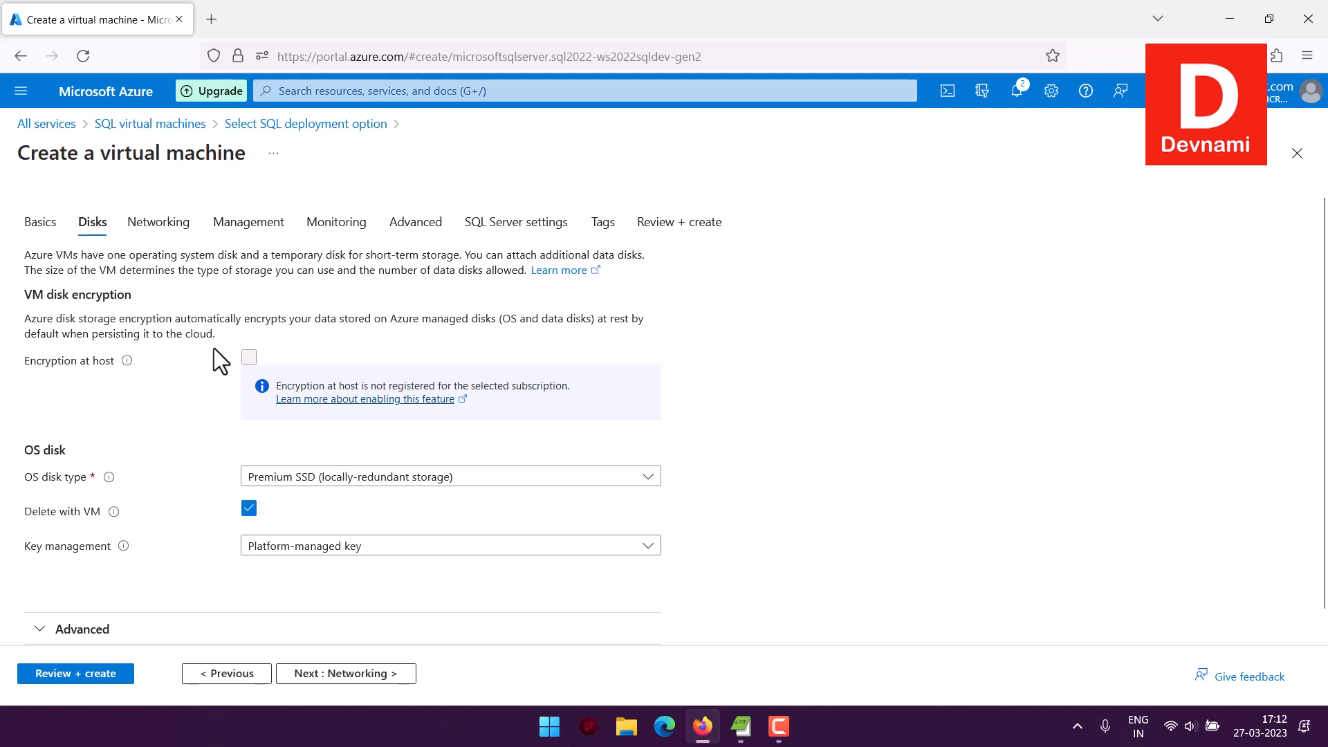
{"action": "scroll", "coordinate": [231, 333], "scroll_direction": "down", "scroll_amount": 1}
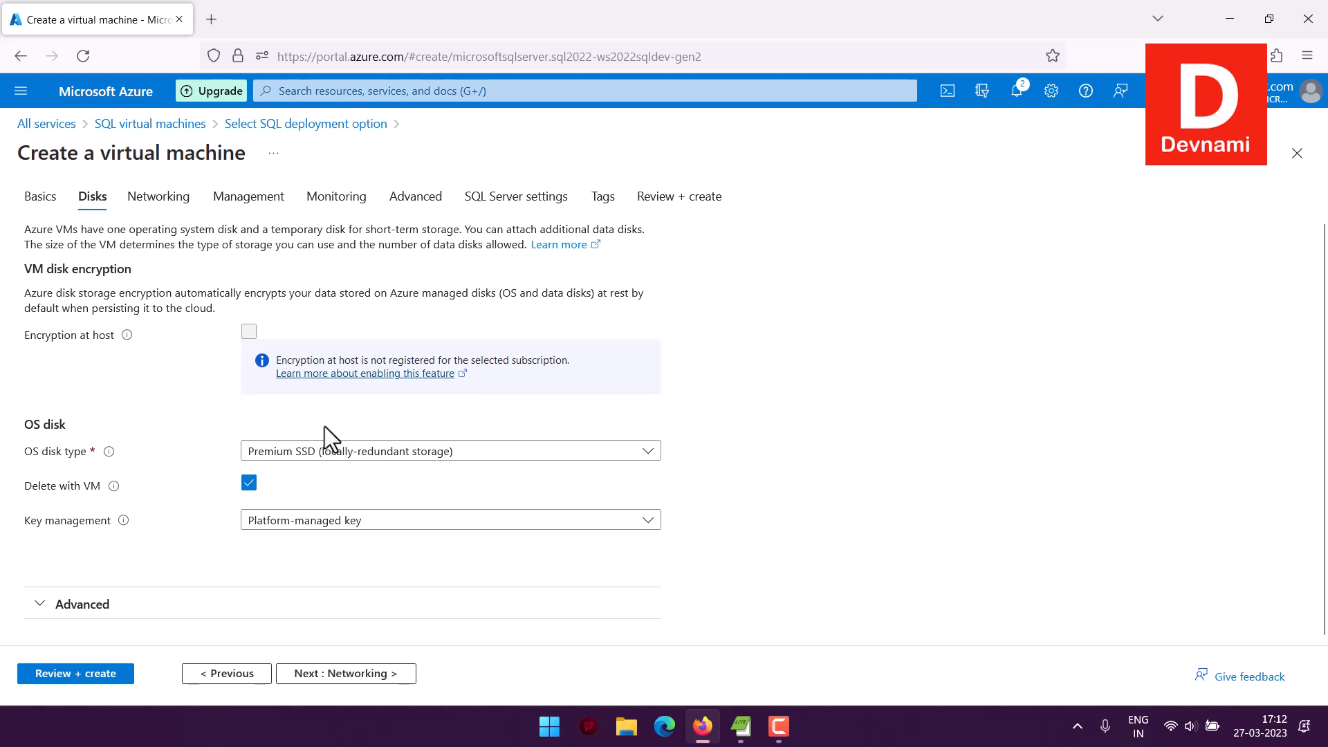
{"action": "left_click", "coordinate": [339, 454]}
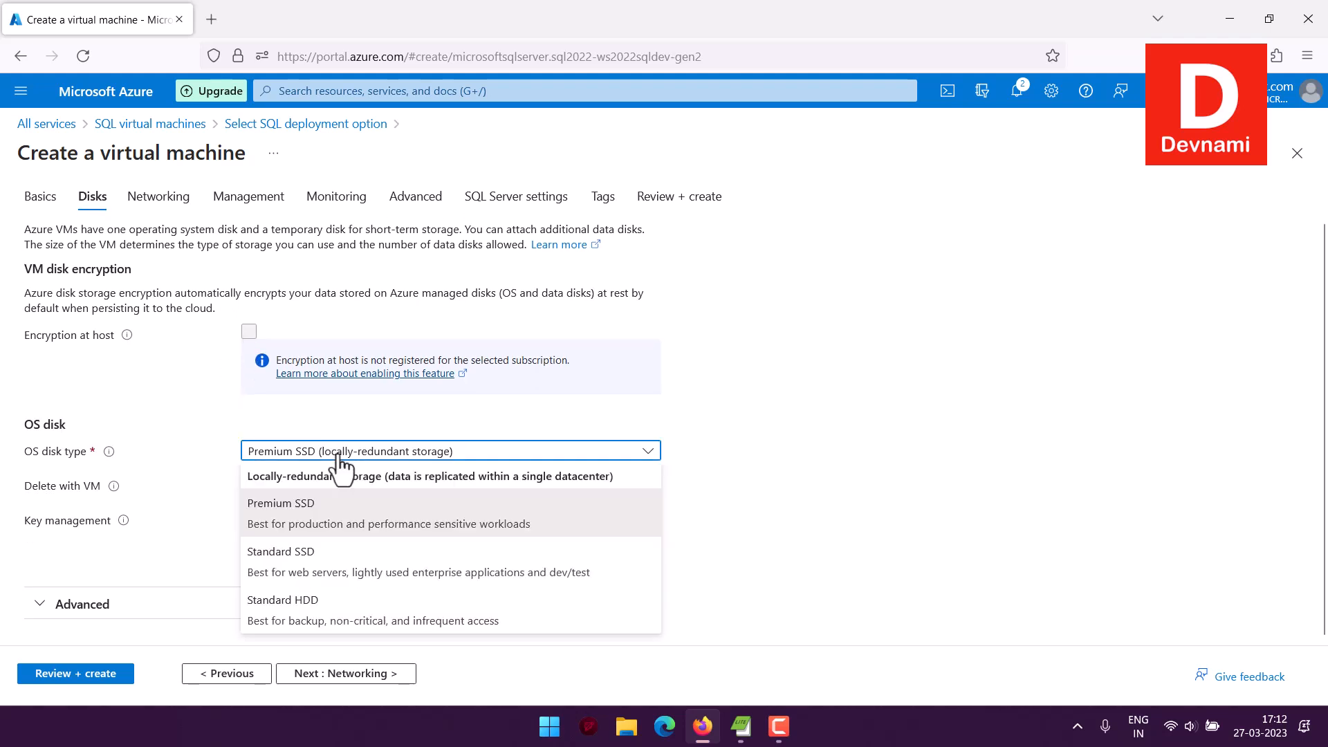
{"action": "left_click", "coordinate": [294, 622]}
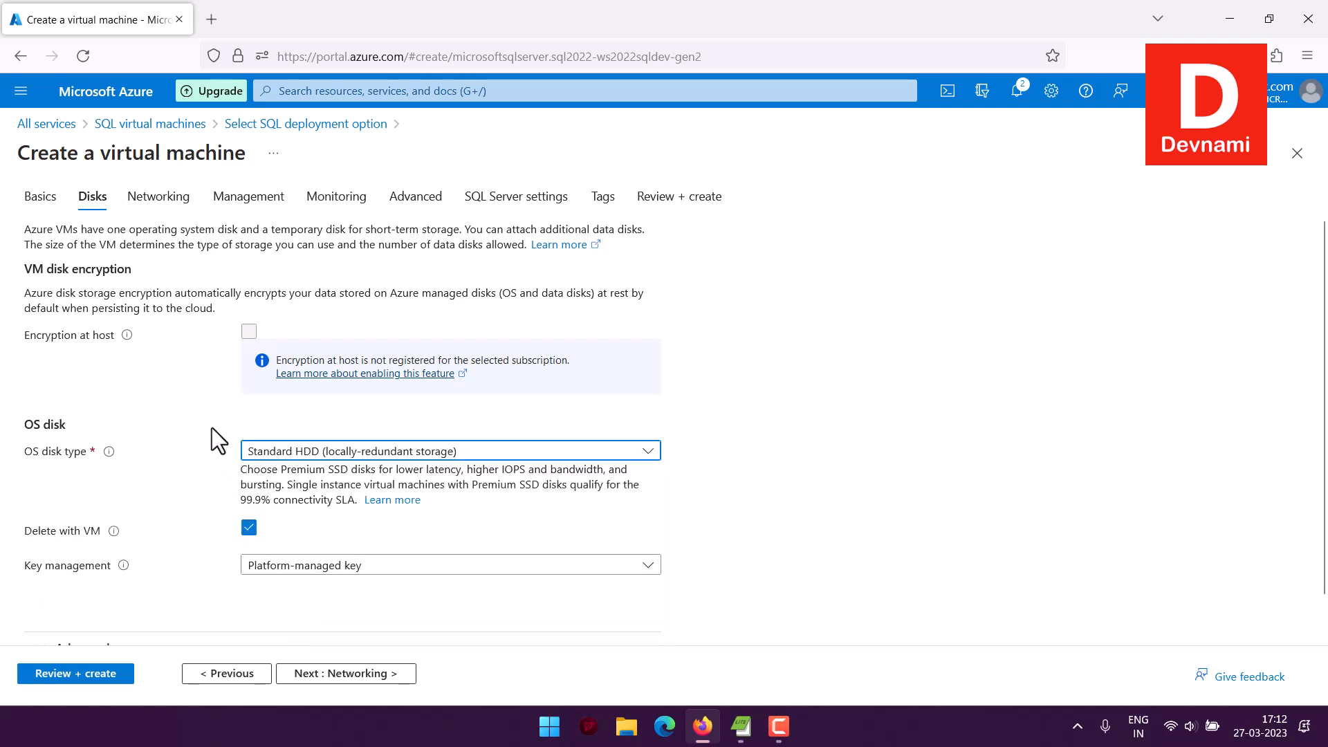
Look through the OS disk's key management choices and the advanced managed-disk options without changing them
{"action": "scroll", "coordinate": [213, 422], "scroll_direction": "down", "scroll_amount": 1}
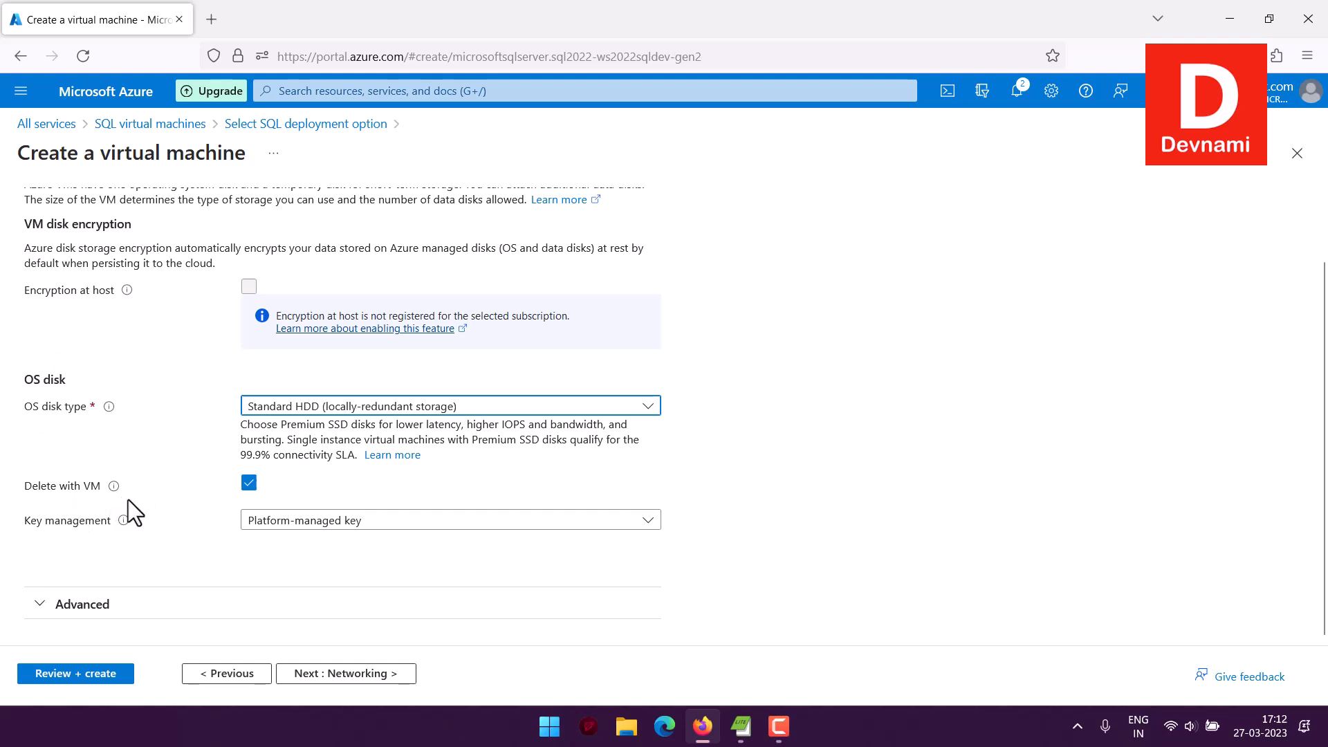
{"action": "left_click", "coordinate": [285, 524]}
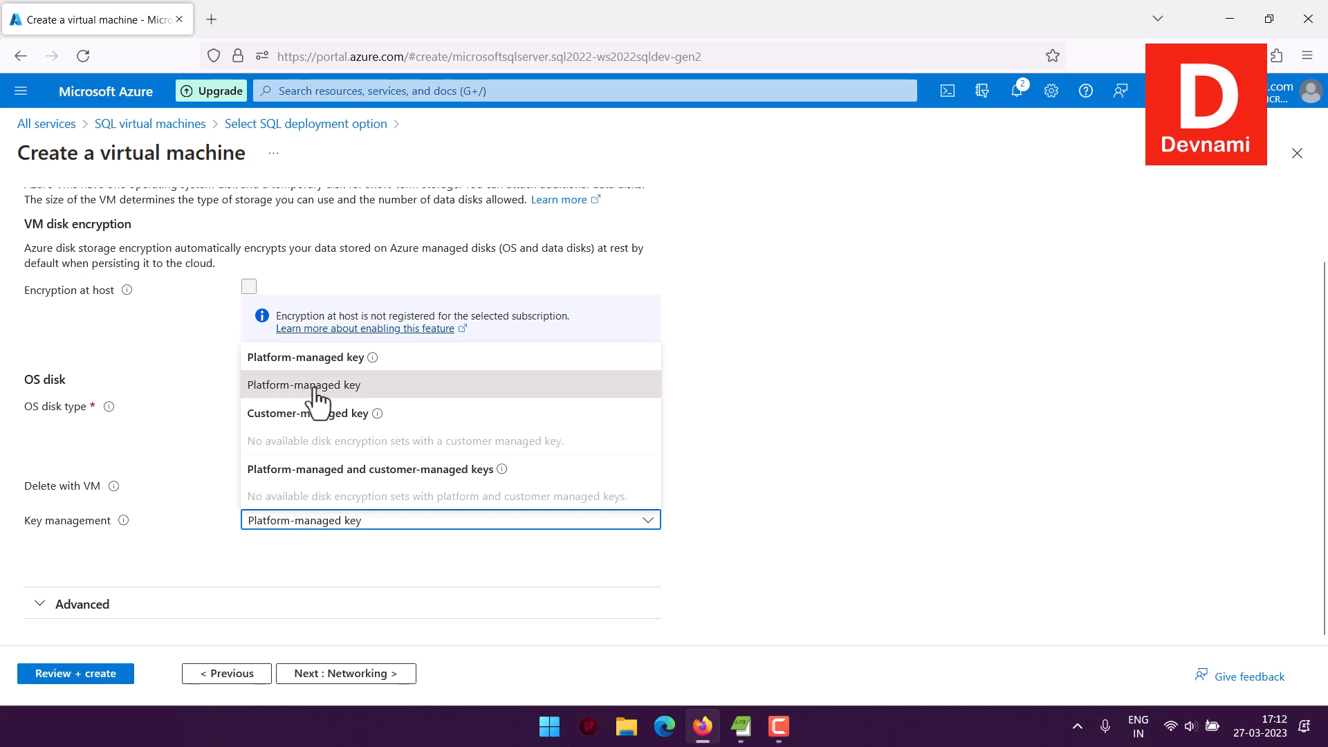
{"action": "left_click", "coordinate": [361, 571]}
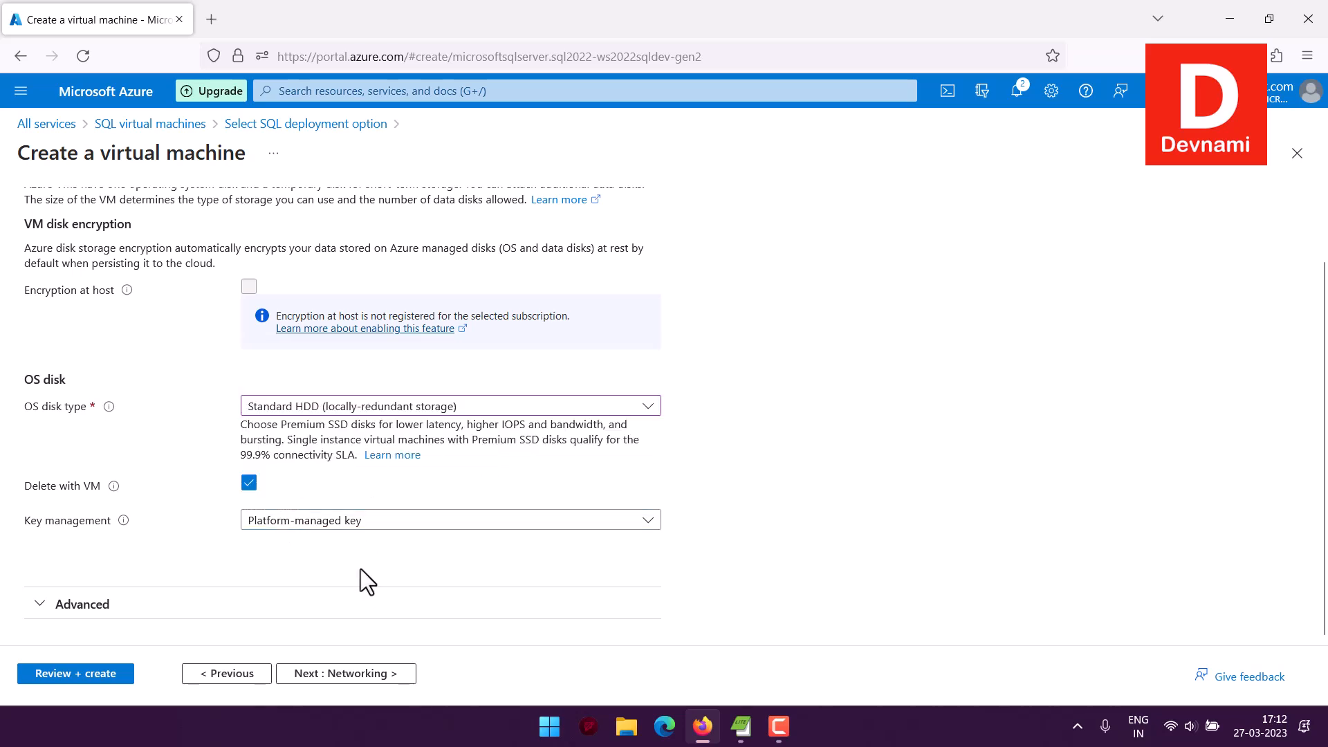
{"action": "left_click", "coordinate": [81, 605]}
{"action": "scroll", "coordinate": [902, 542], "scroll_direction": "down", "scroll_amount": 2}
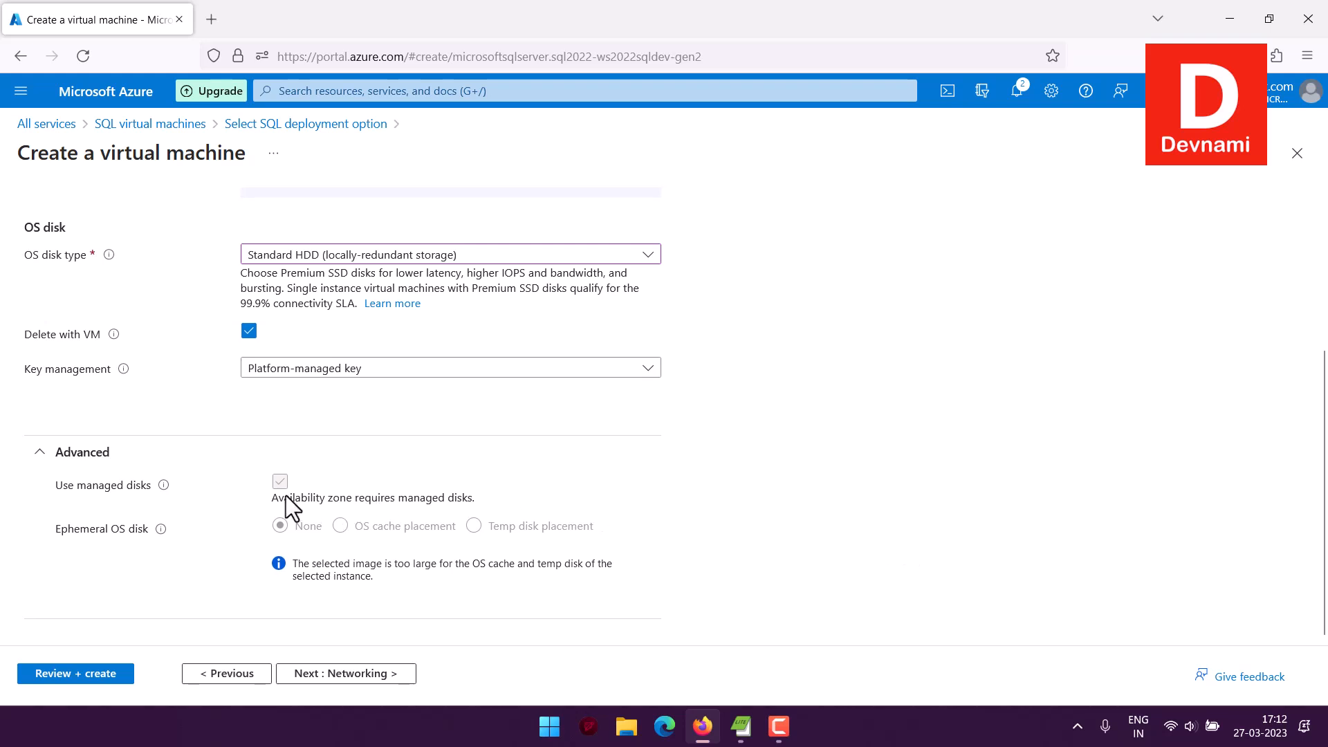
{"action": "left_click", "coordinate": [61, 455]}
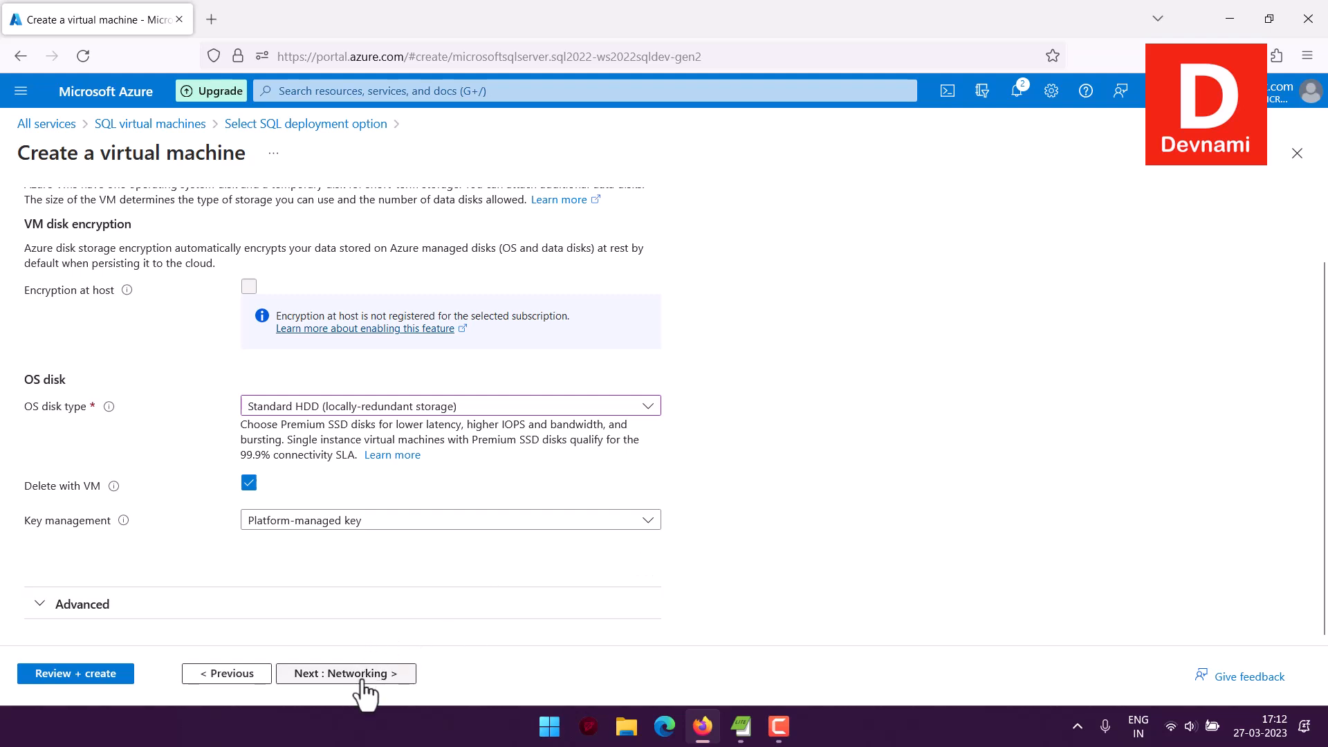
Proceed to the networking settings and enable deleting the public IP and NIC when the VM is deleted
{"action": "left_click", "coordinate": [358, 678]}
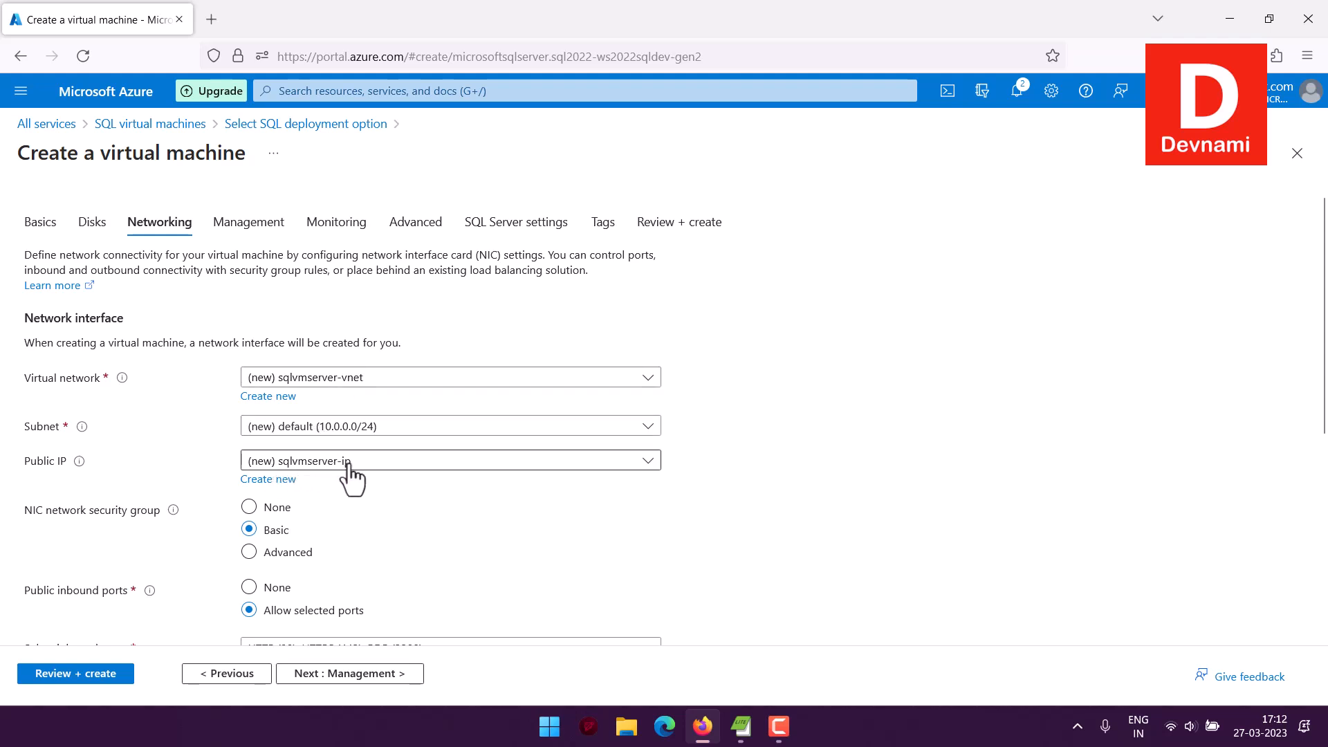
{"action": "scroll", "coordinate": [488, 463], "scroll_direction": "down", "scroll_amount": 3}
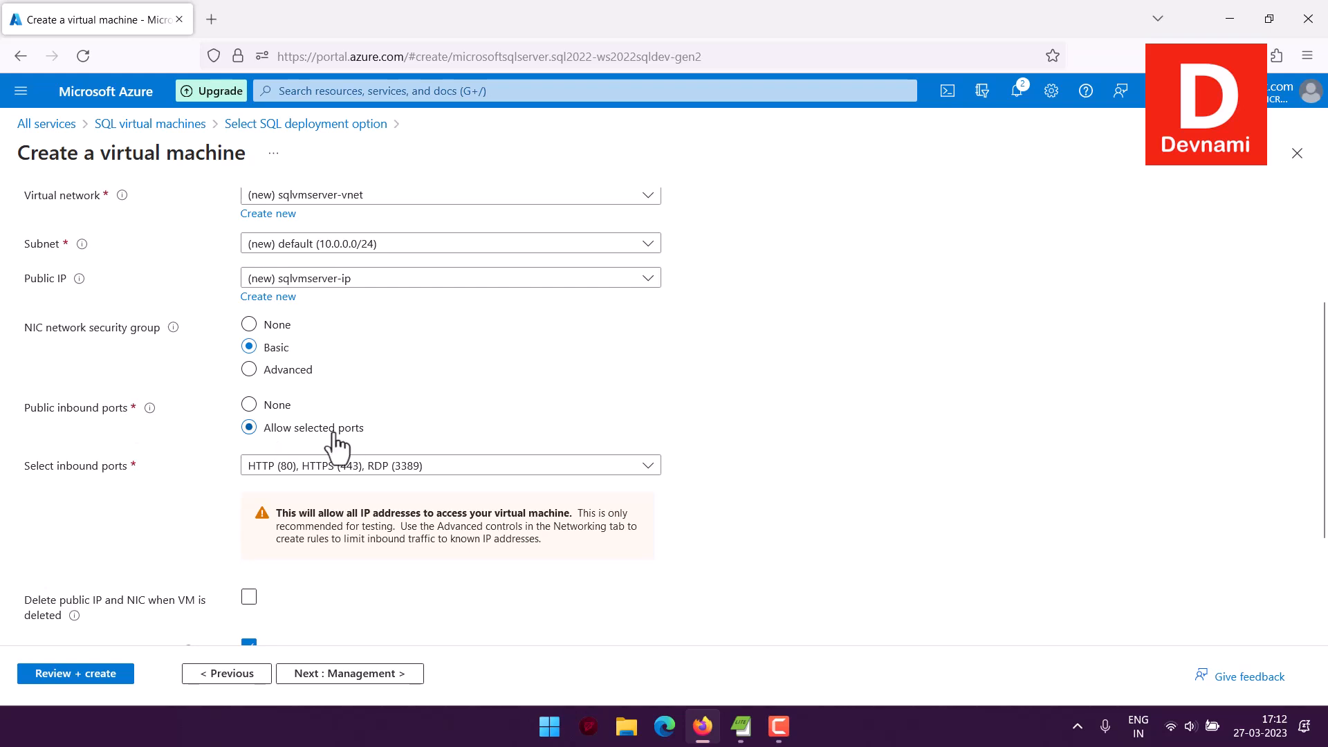
{"action": "scroll", "coordinate": [466, 451], "scroll_direction": "down", "scroll_amount": 3}
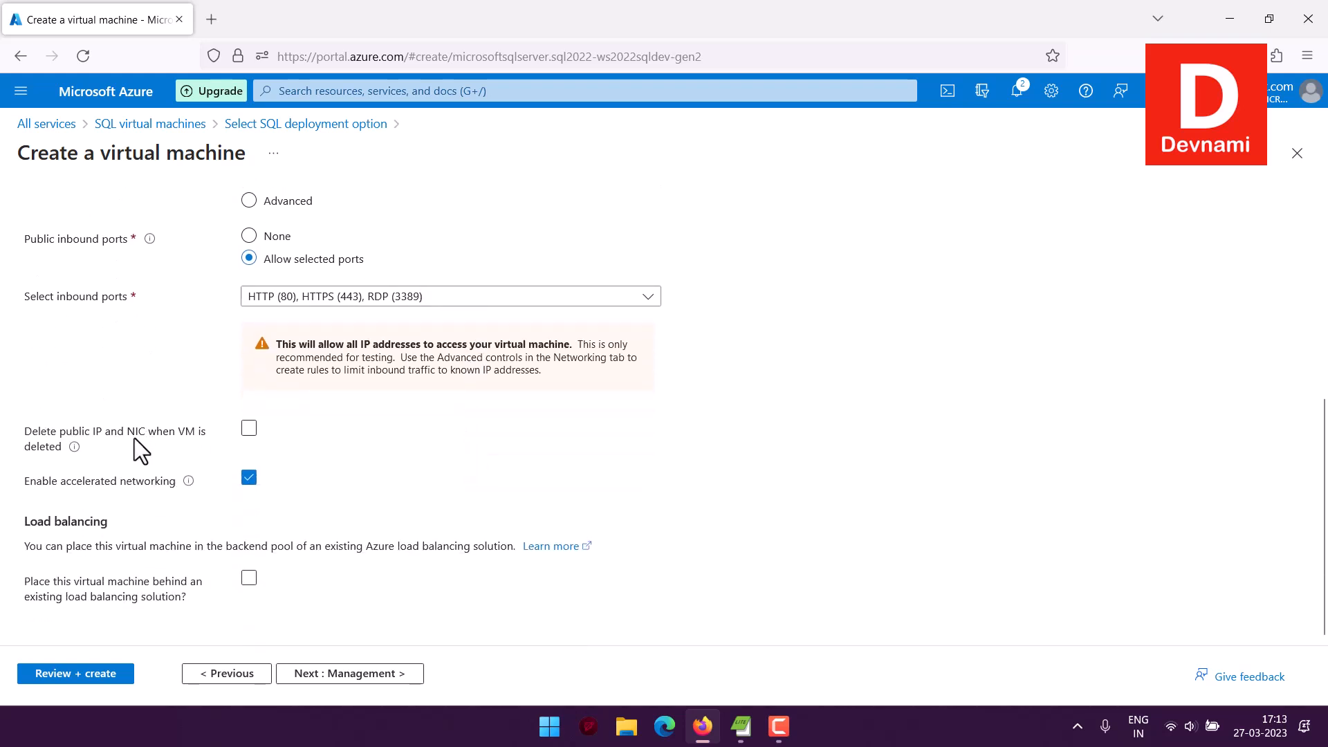
{"action": "left_click", "coordinate": [249, 428]}
Read the load balancing description and the Microsoft Defender for Cloud section of the management settings
{"action": "left_click_drag", "start_coordinate": [25, 522], "coordinate": [105, 523]}
{"action": "left_click", "coordinate": [127, 523]}
{"action": "left_click_drag", "start_coordinate": [25, 547], "coordinate": [586, 543]}
{"action": "left_click", "coordinate": [666, 541]}
{"action": "left_click", "coordinate": [408, 676]}
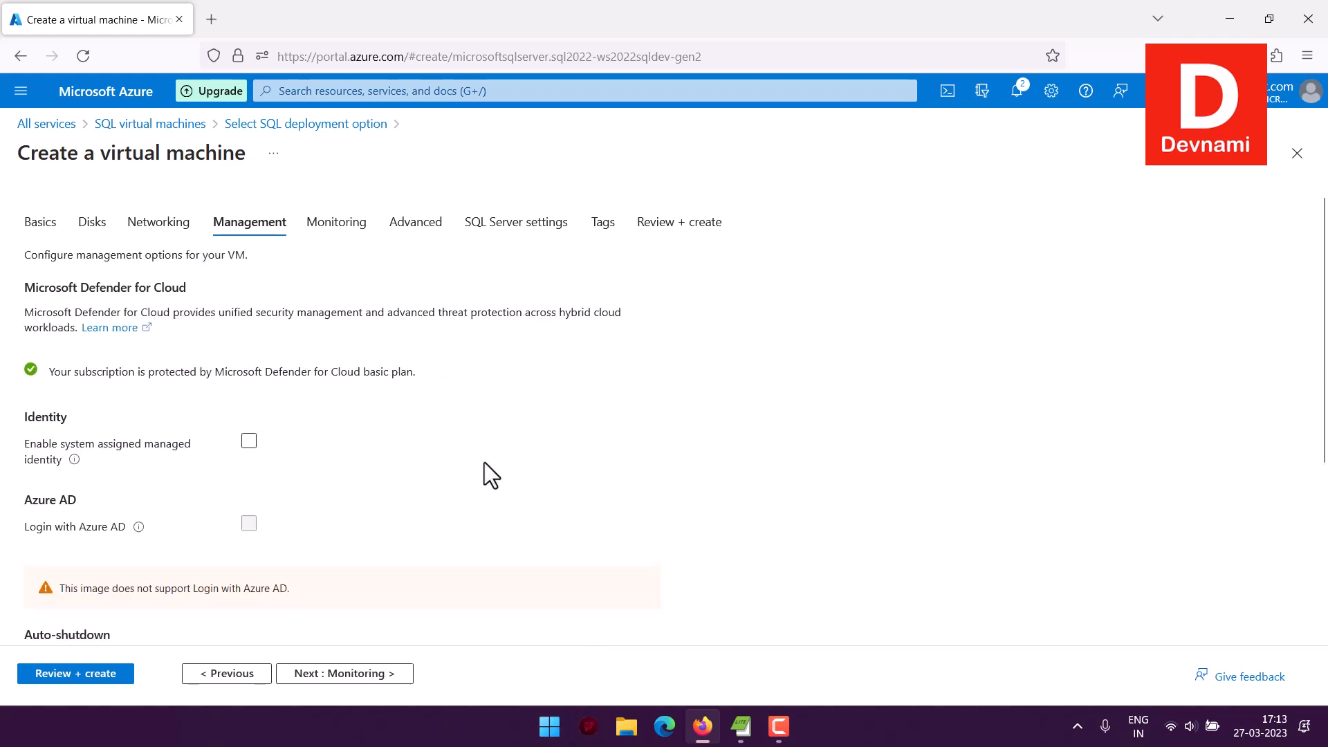
{"action": "left_click_drag", "start_coordinate": [85, 371], "coordinate": [454, 371]}
{"action": "left_click", "coordinate": [455, 371]}
{"action": "left_click_drag", "start_coordinate": [287, 371], "coordinate": [437, 375]}
{"action": "left_click", "coordinate": [480, 372]}
Set the virtual machine's patch orchestration option to Manual updates in the management settings
{"action": "scroll", "coordinate": [482, 365], "scroll_direction": "down", "scroll_amount": 3}
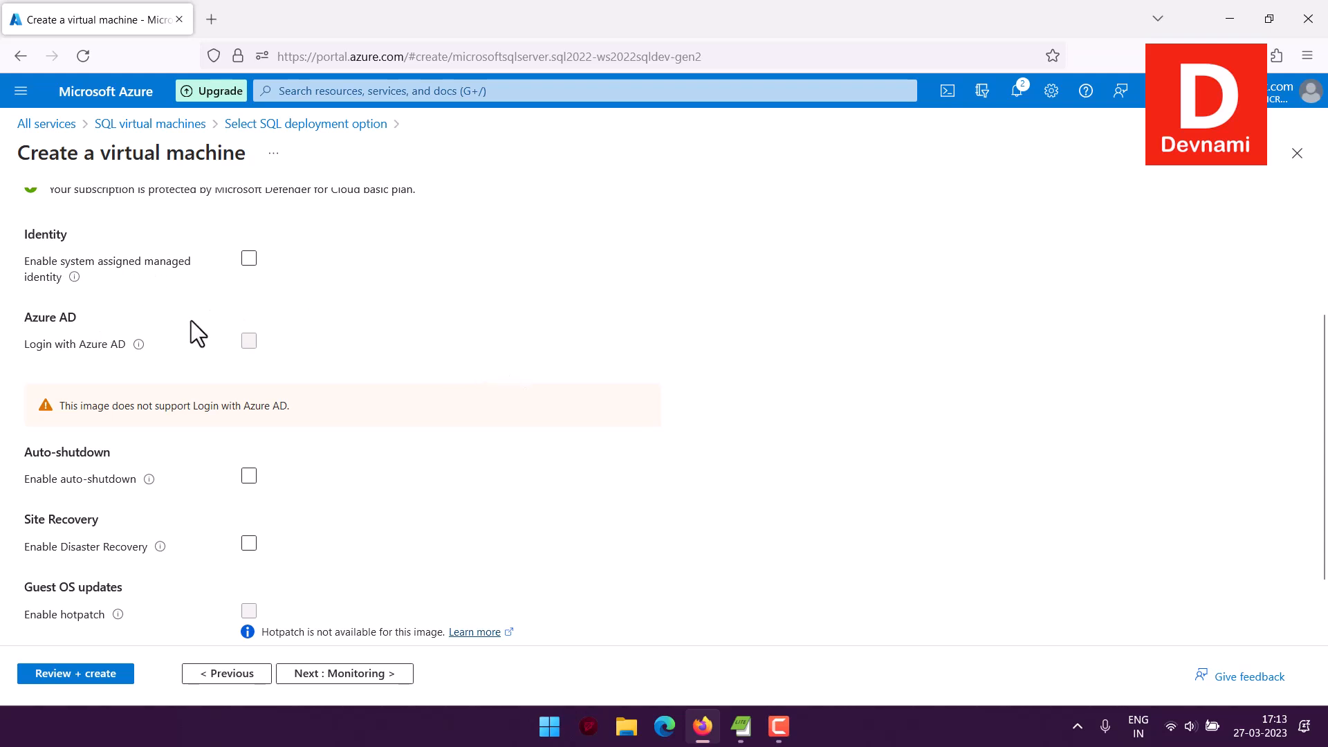
{"action": "scroll", "coordinate": [557, 339], "scroll_direction": "down", "scroll_amount": 2}
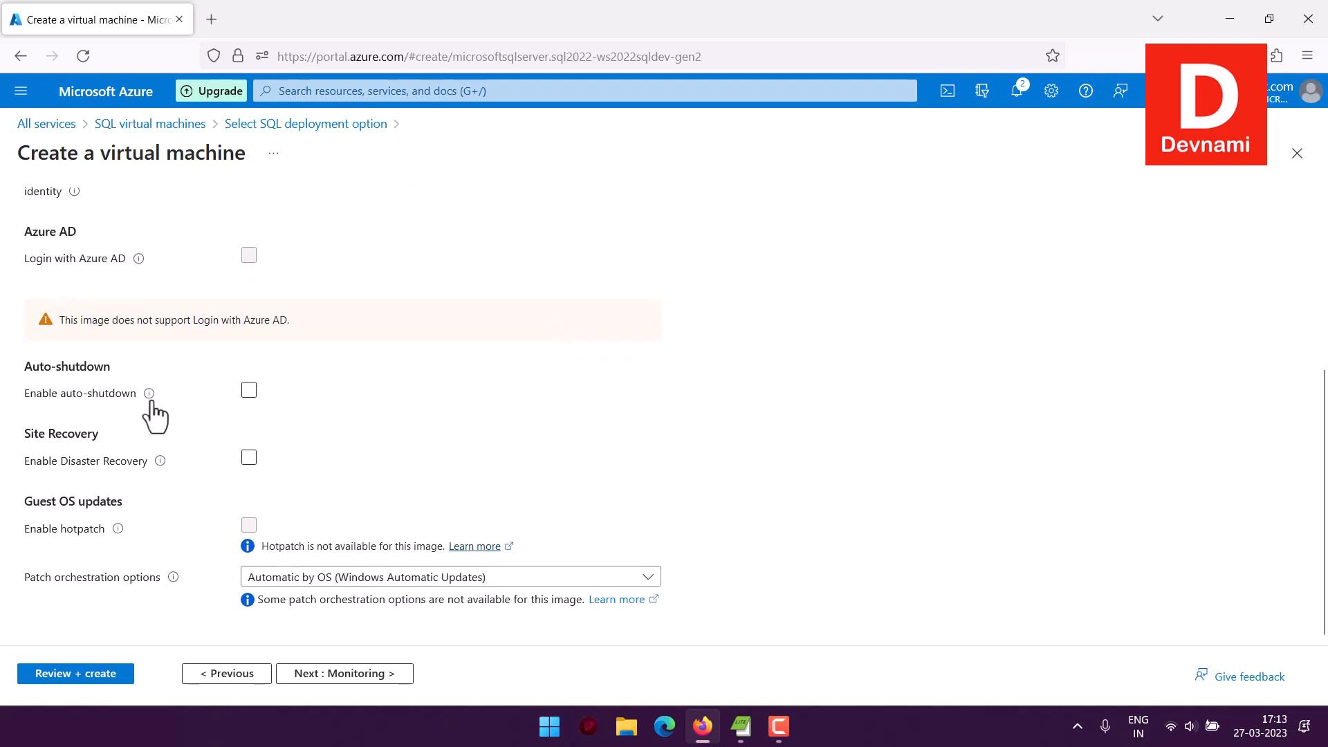
{"action": "mouse_move", "coordinate": [148, 394]}
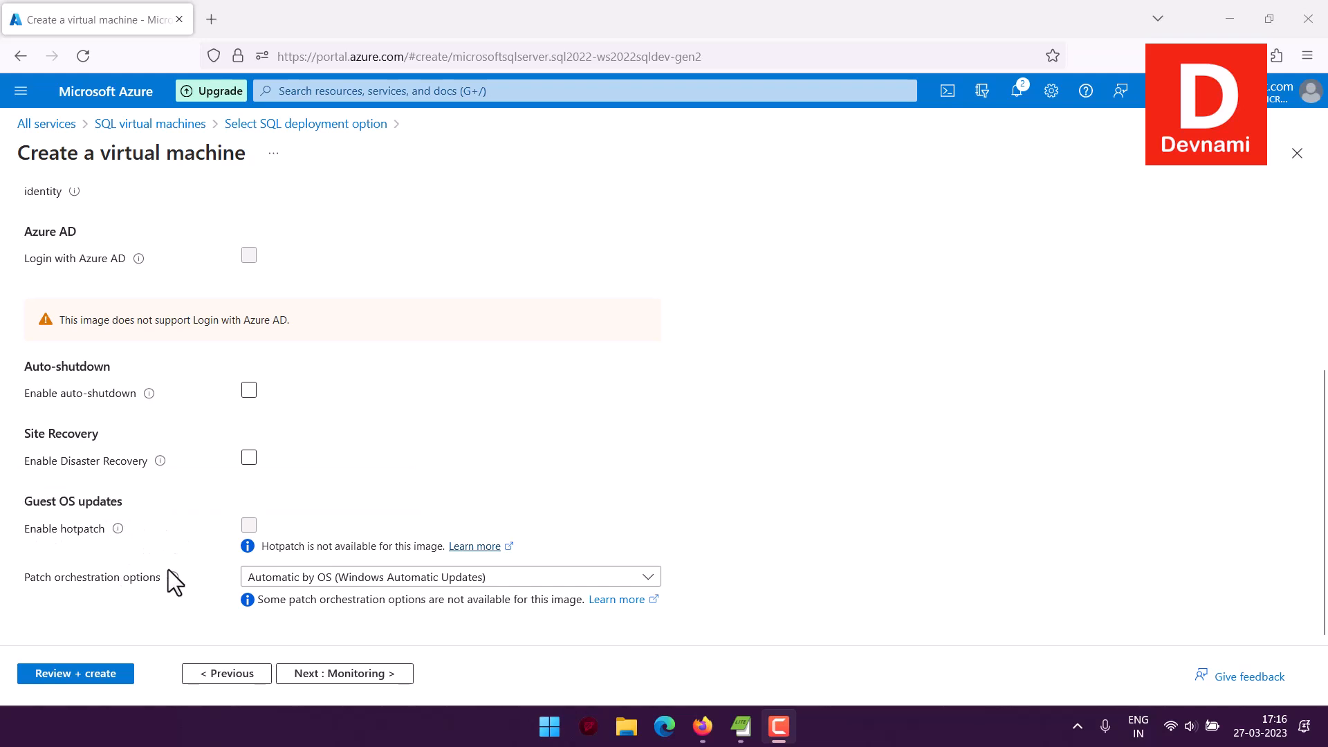
{"action": "left_click", "coordinate": [305, 579]}
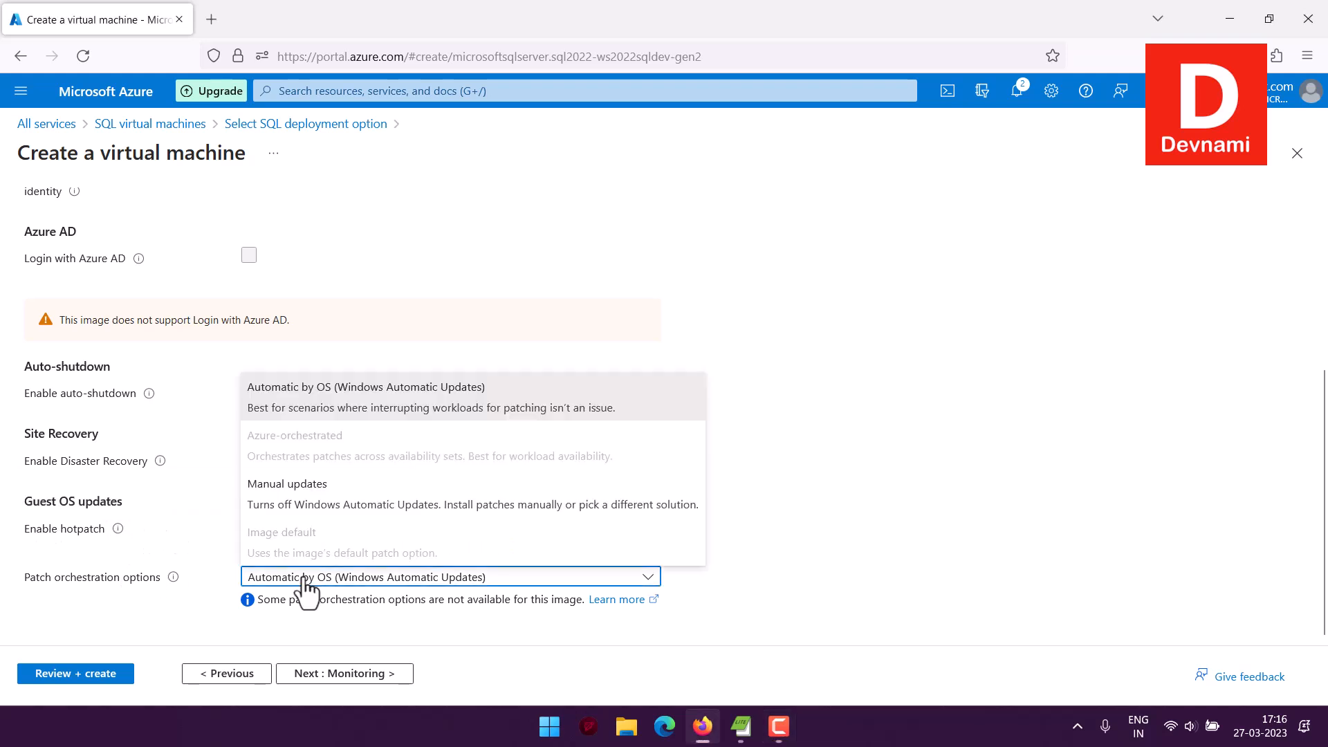
{"action": "left_click", "coordinate": [360, 497]}
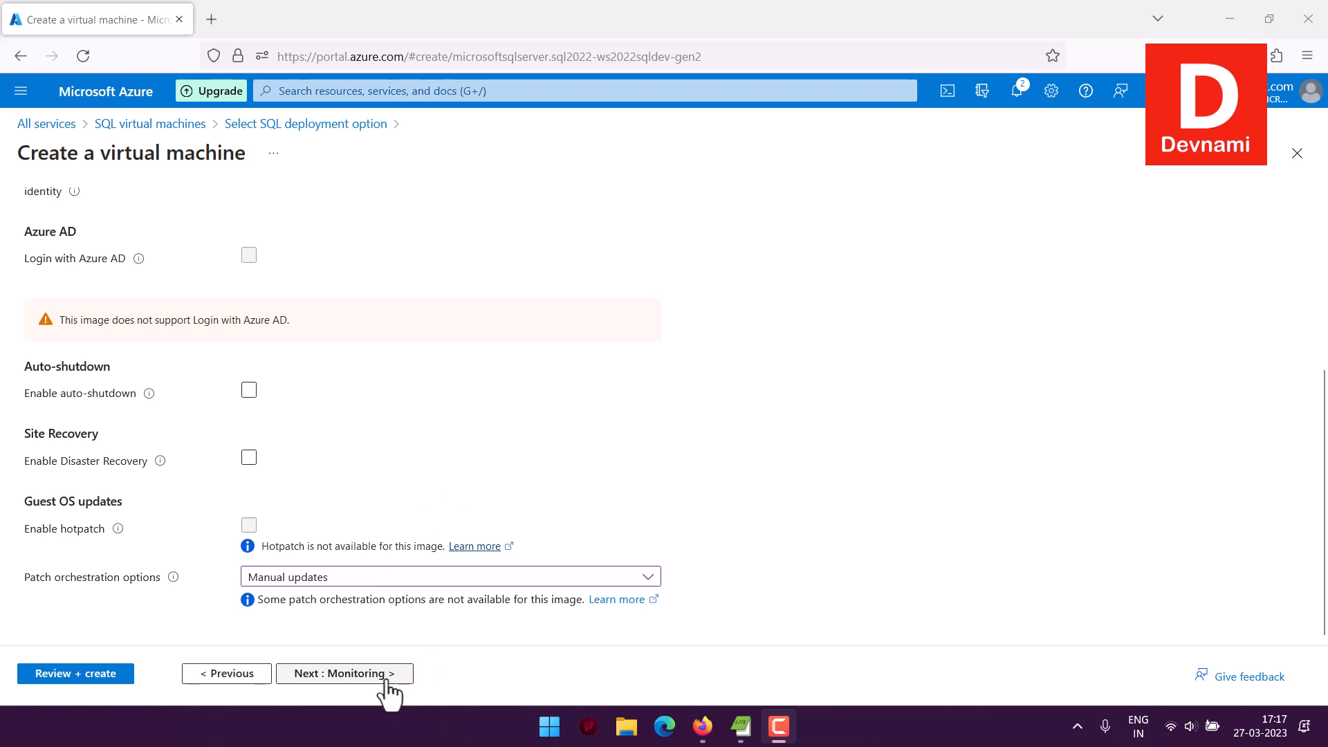
Review the monitoring options and the advanced settings, from extensions and custom data to host and proximity placement groups, leaving them as they are
{"action": "left_click", "coordinate": [377, 675]}
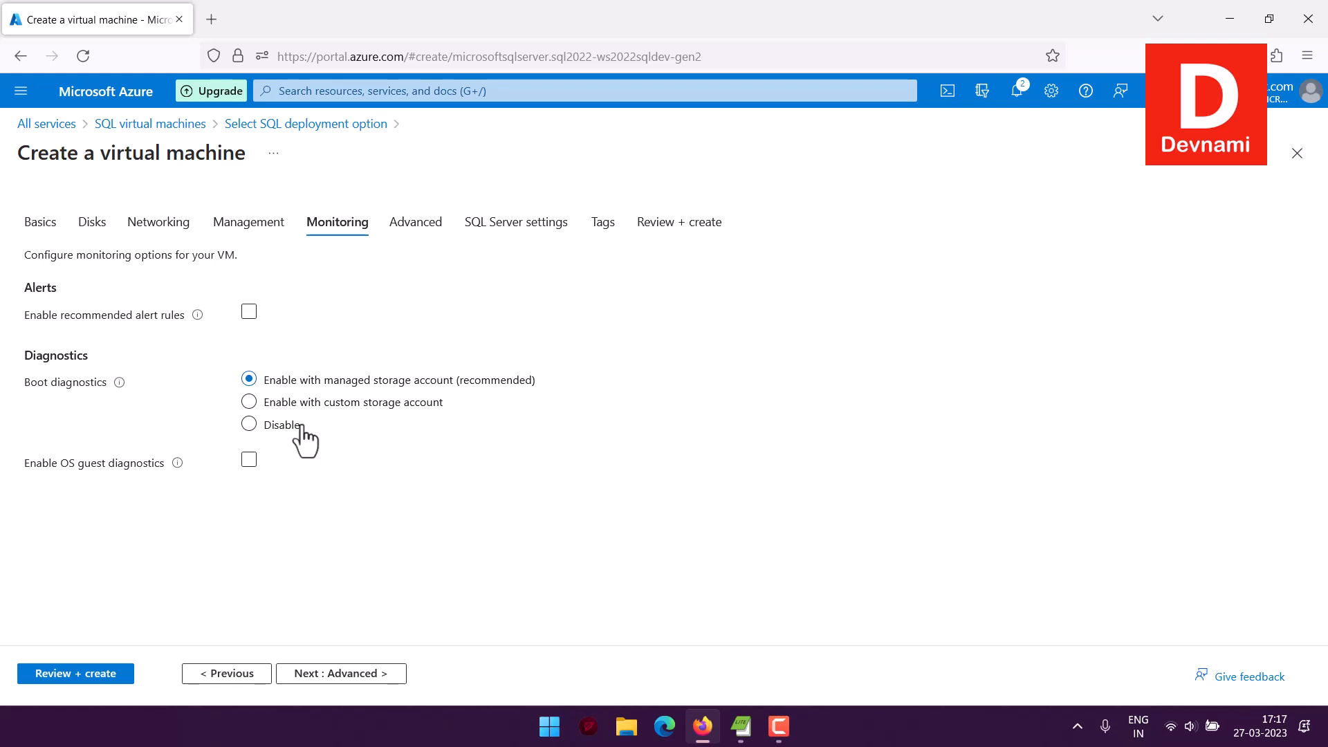
{"action": "left_click", "coordinate": [339, 674]}
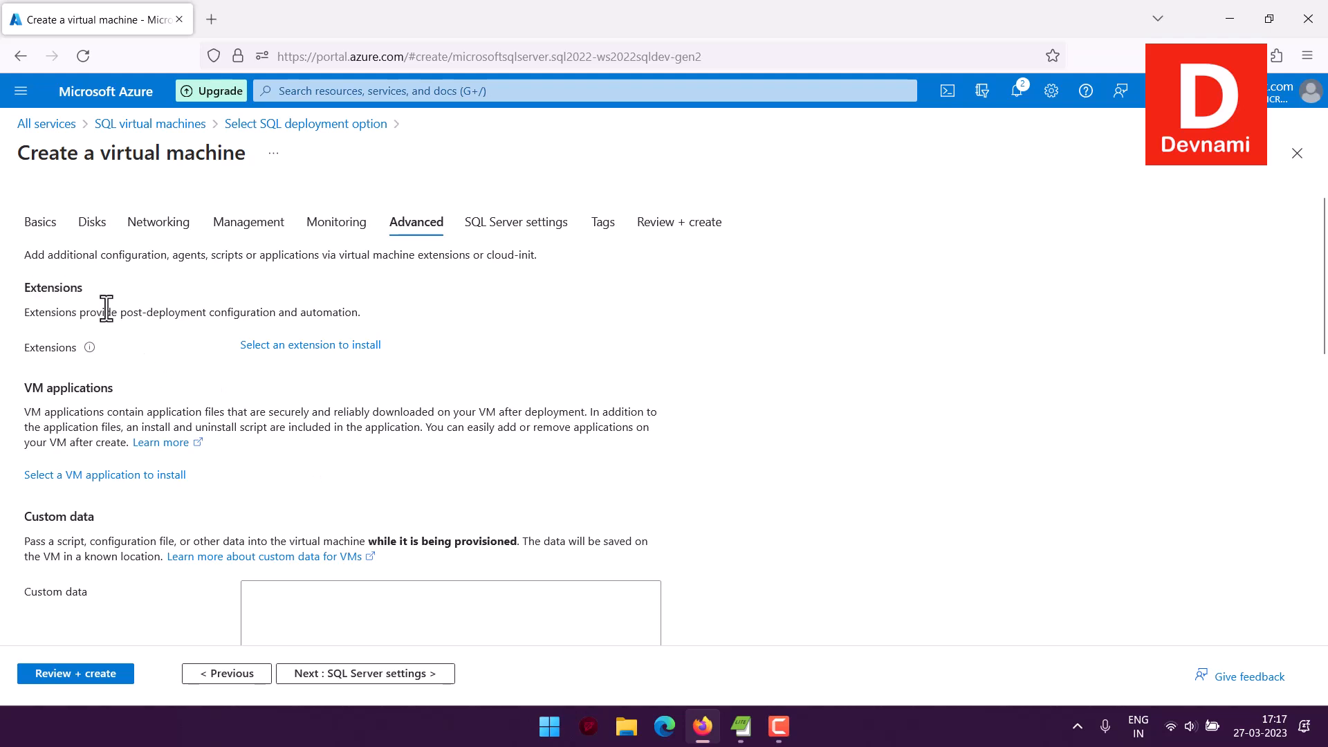
{"action": "left_click_drag", "start_coordinate": [106, 307], "coordinate": [379, 316]}
{"action": "left_click", "coordinate": [379, 317]}
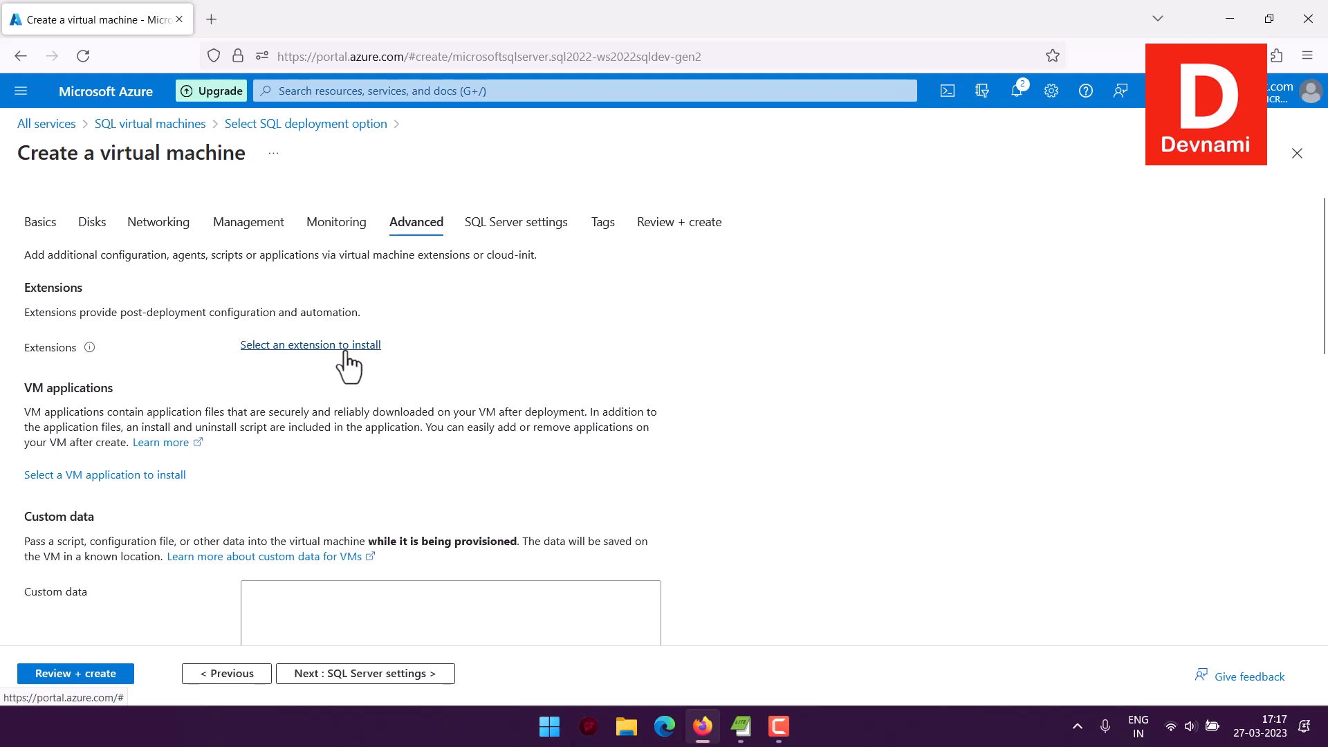
{"action": "left_click_drag", "start_coordinate": [305, 412], "coordinate": [291, 412]}
{"action": "left_click", "coordinate": [399, 423]}
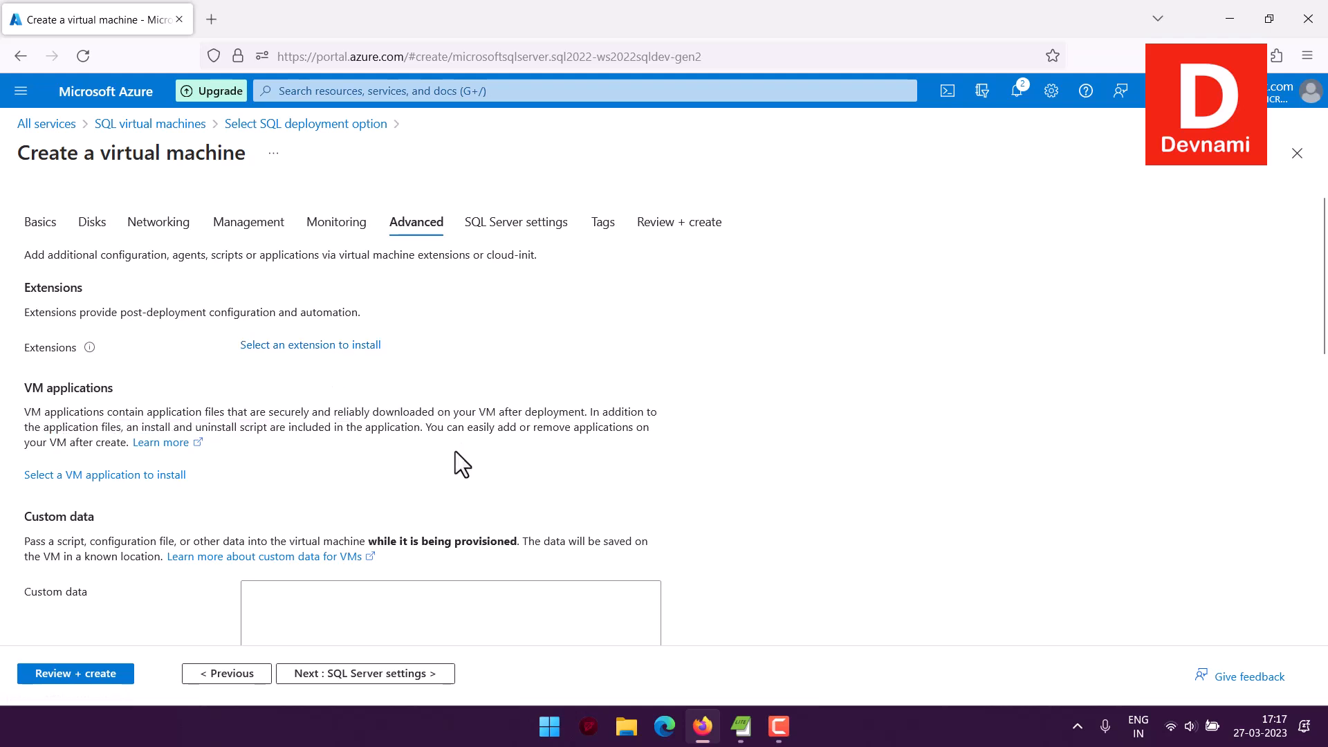
{"action": "scroll", "coordinate": [455, 451], "scroll_direction": "down", "scroll_amount": 3}
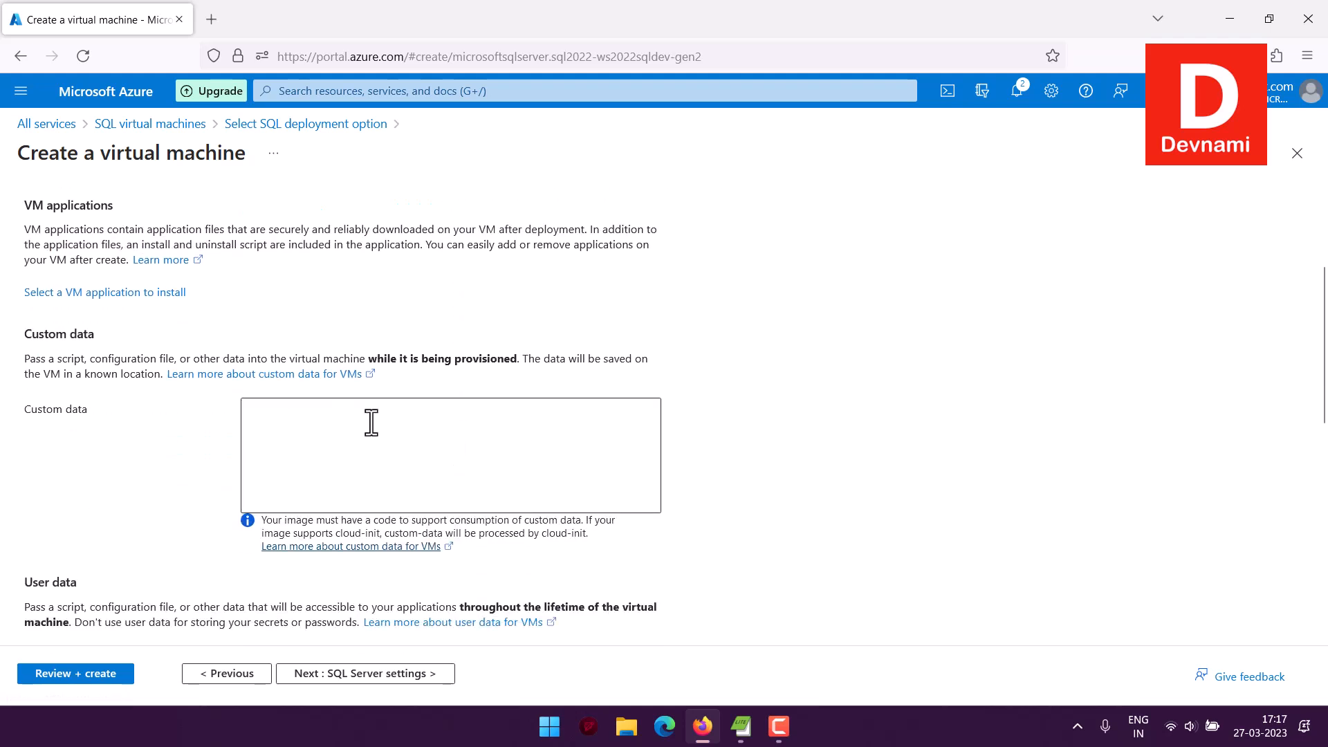
{"action": "scroll", "coordinate": [810, 473], "scroll_direction": "down", "scroll_amount": 4}
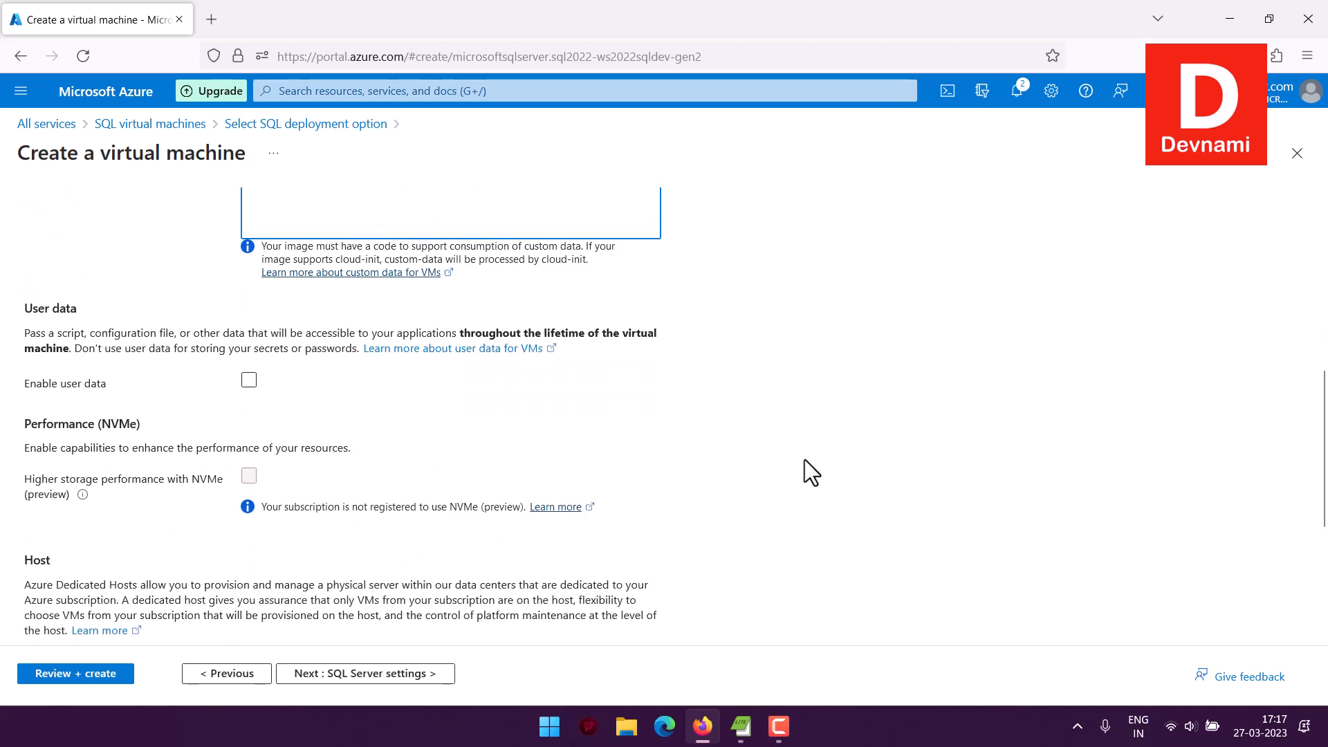
{"action": "scroll", "coordinate": [804, 460], "scroll_direction": "down", "scroll_amount": 4}
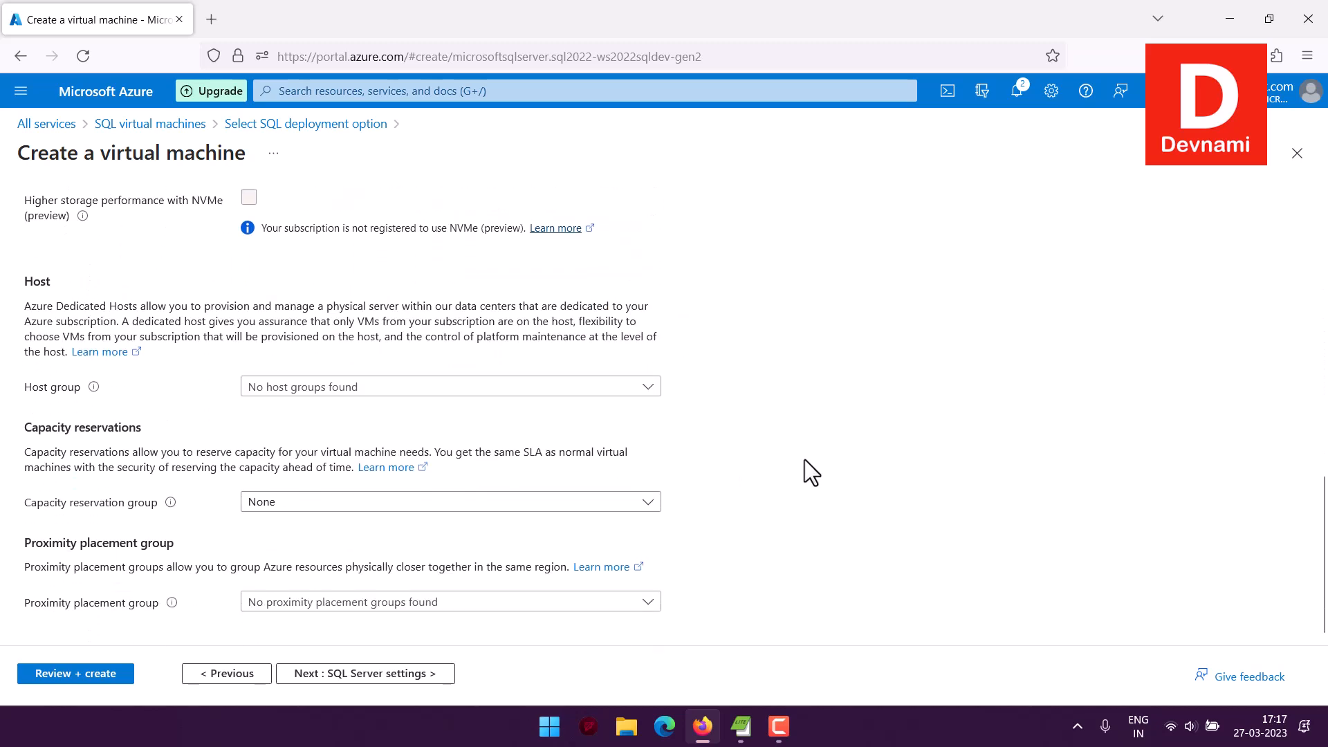
In the SQL Server settings, set SQL connectivity to Public (Internet) and enable SQL Authentication with the prefilled login
{"action": "left_click", "coordinate": [394, 677]}
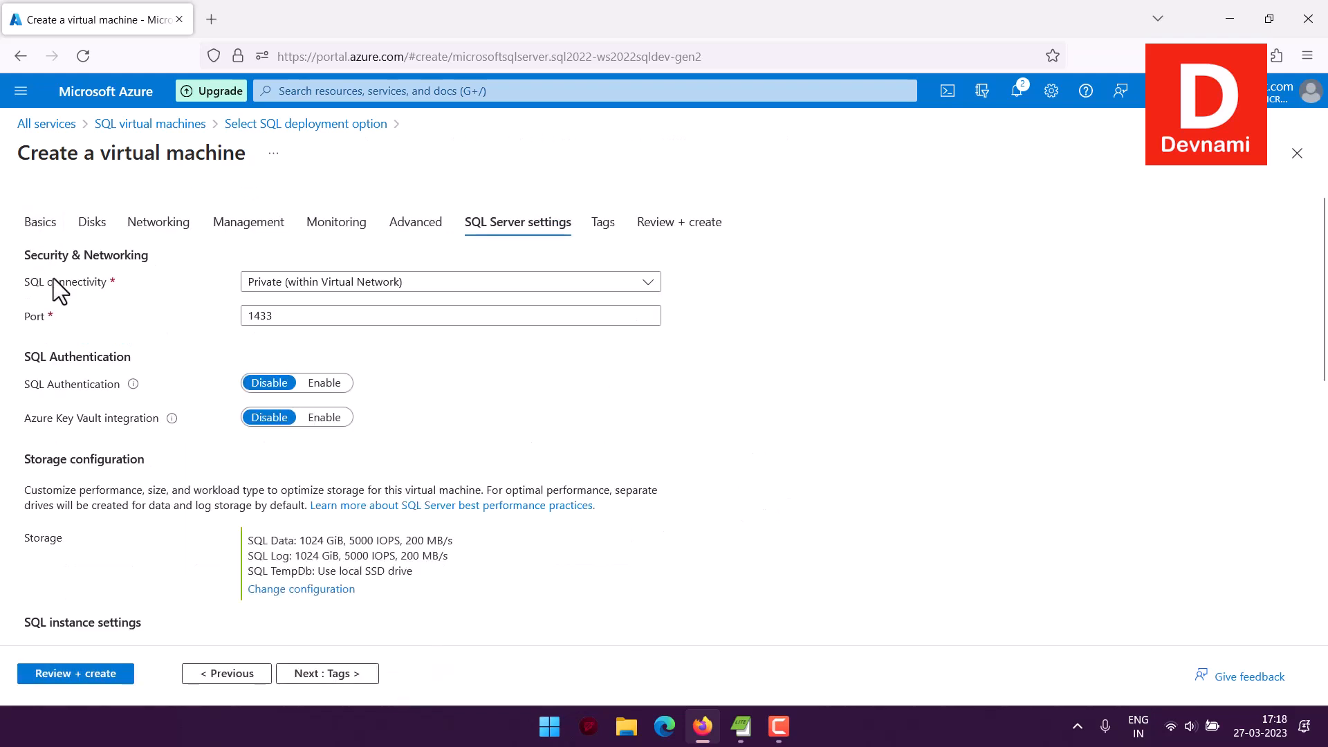
{"action": "left_click", "coordinate": [311, 284]}
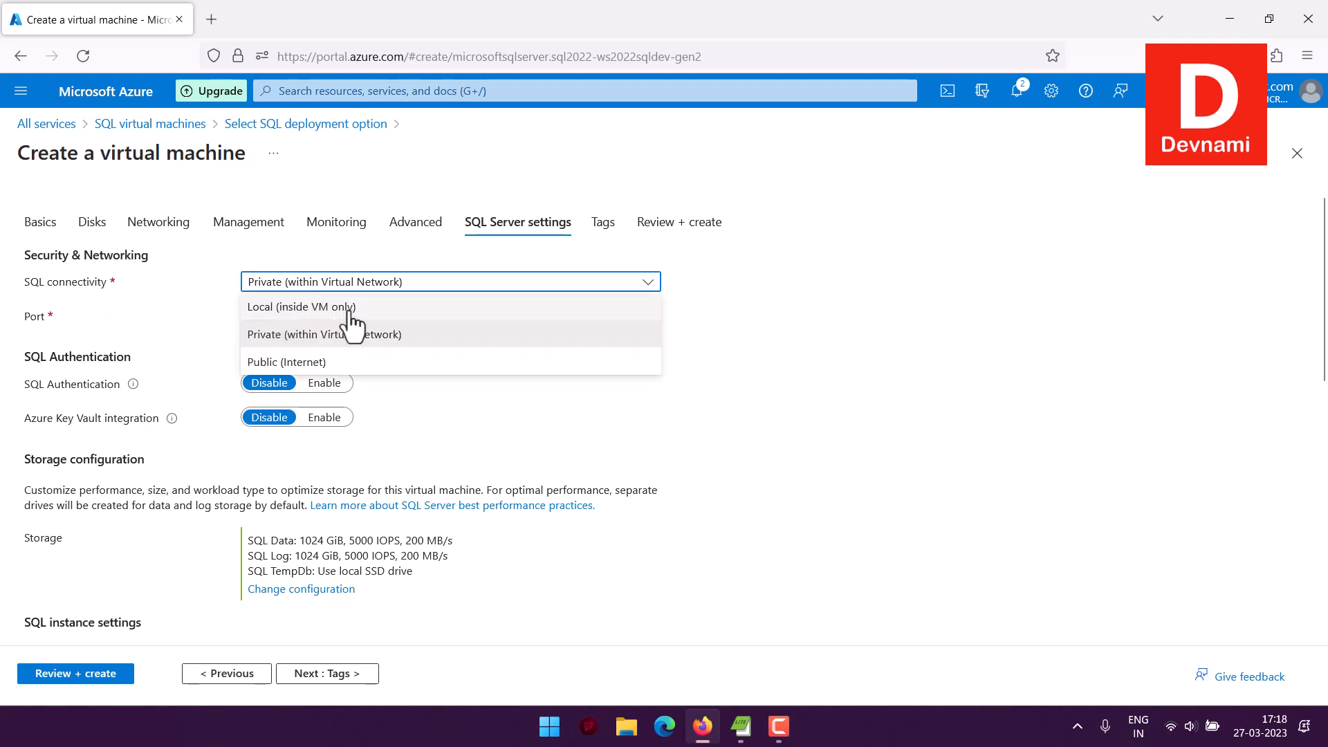
{"action": "left_click", "coordinate": [308, 363]}
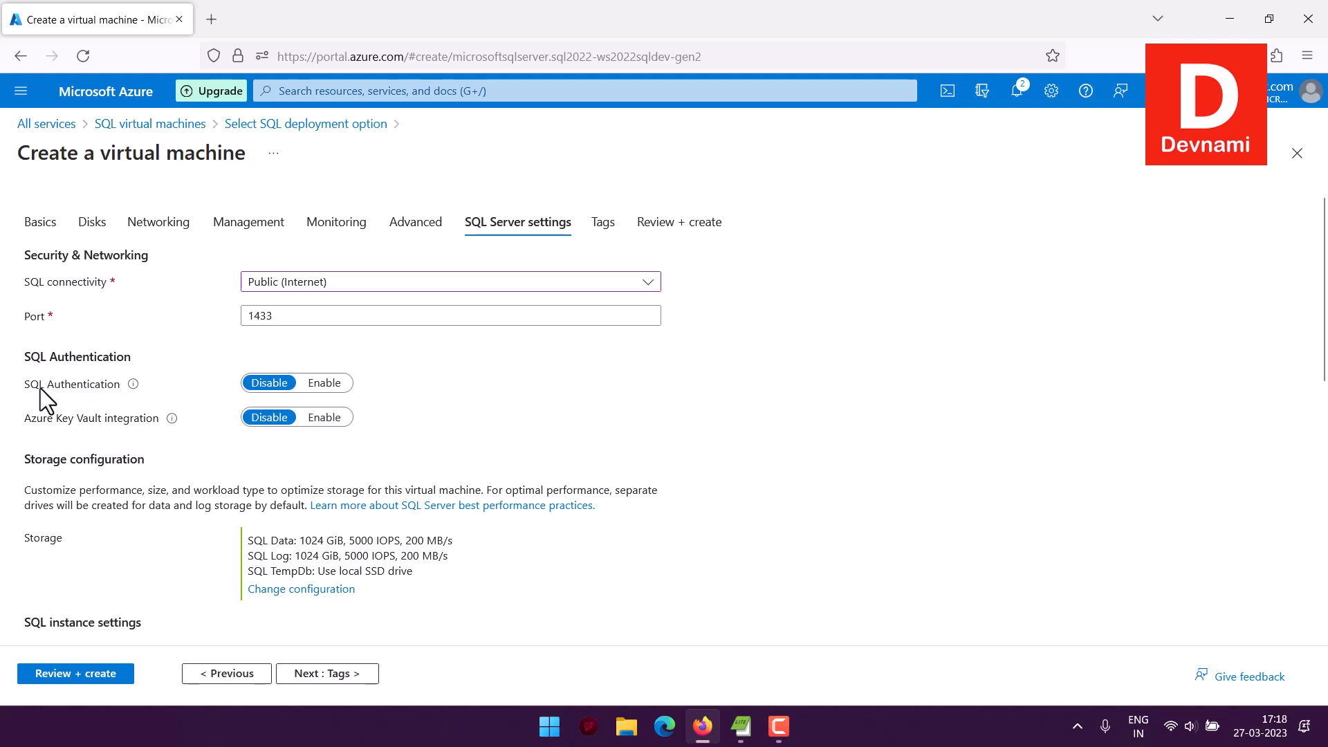
{"action": "mouse_move", "coordinate": [132, 385]}
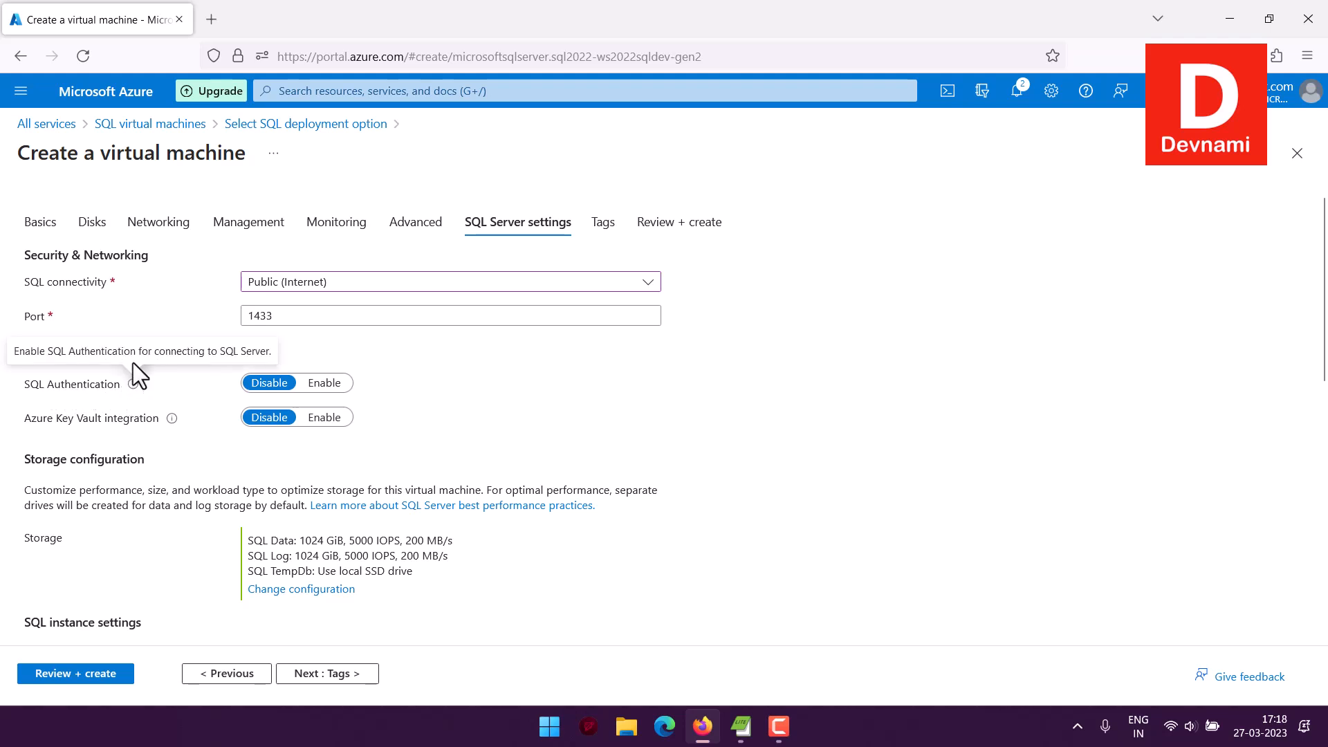
{"action": "left_click", "coordinate": [323, 386]}
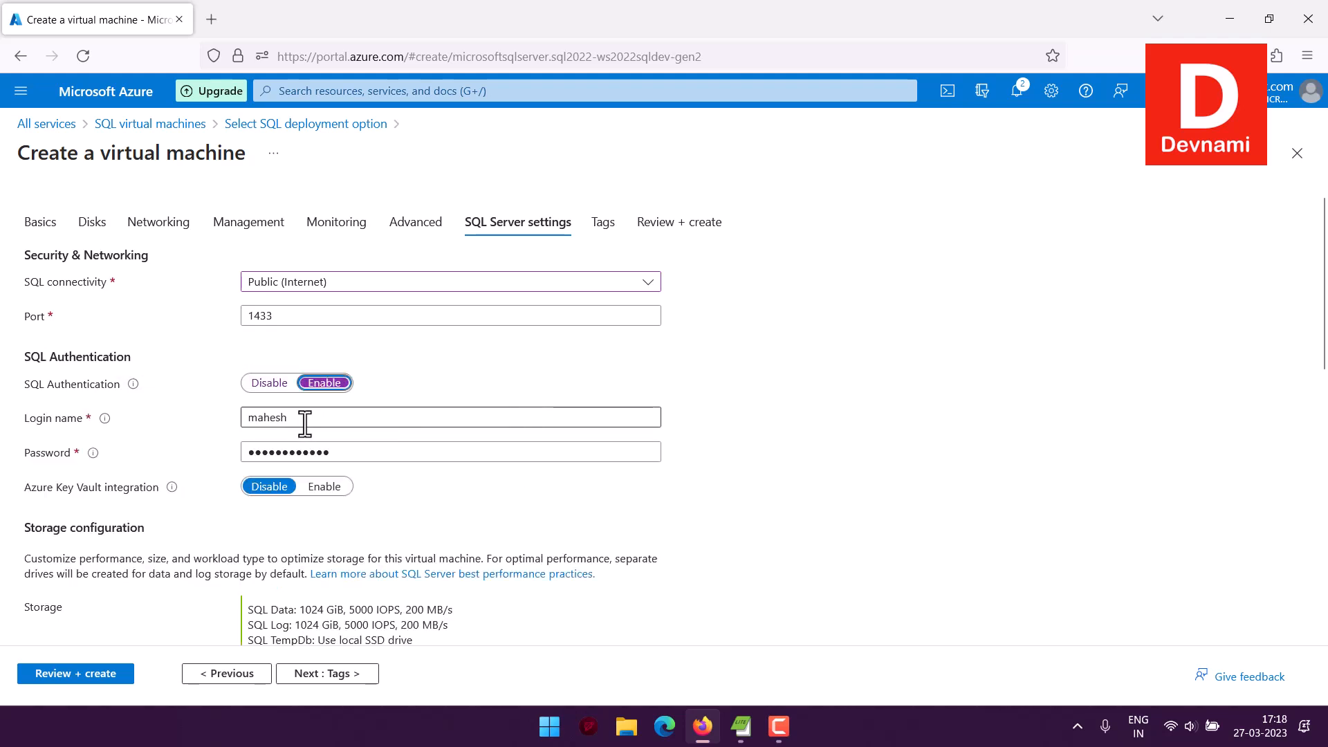
{"action": "left_click", "coordinate": [306, 451]}
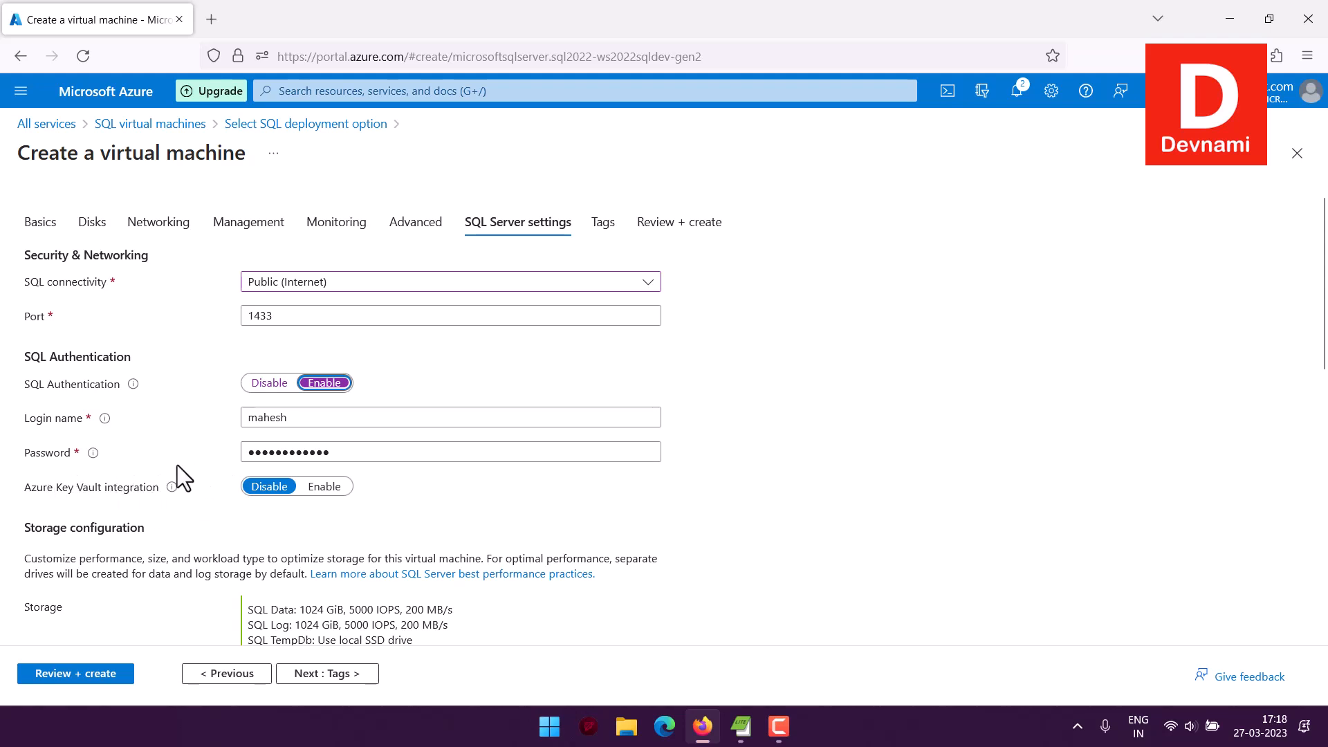
Review the SQL Server storage configuration, instance settings, license, automated patching and backup sections
{"action": "scroll", "coordinate": [810, 451], "scroll_direction": "down", "scroll_amount": 3}
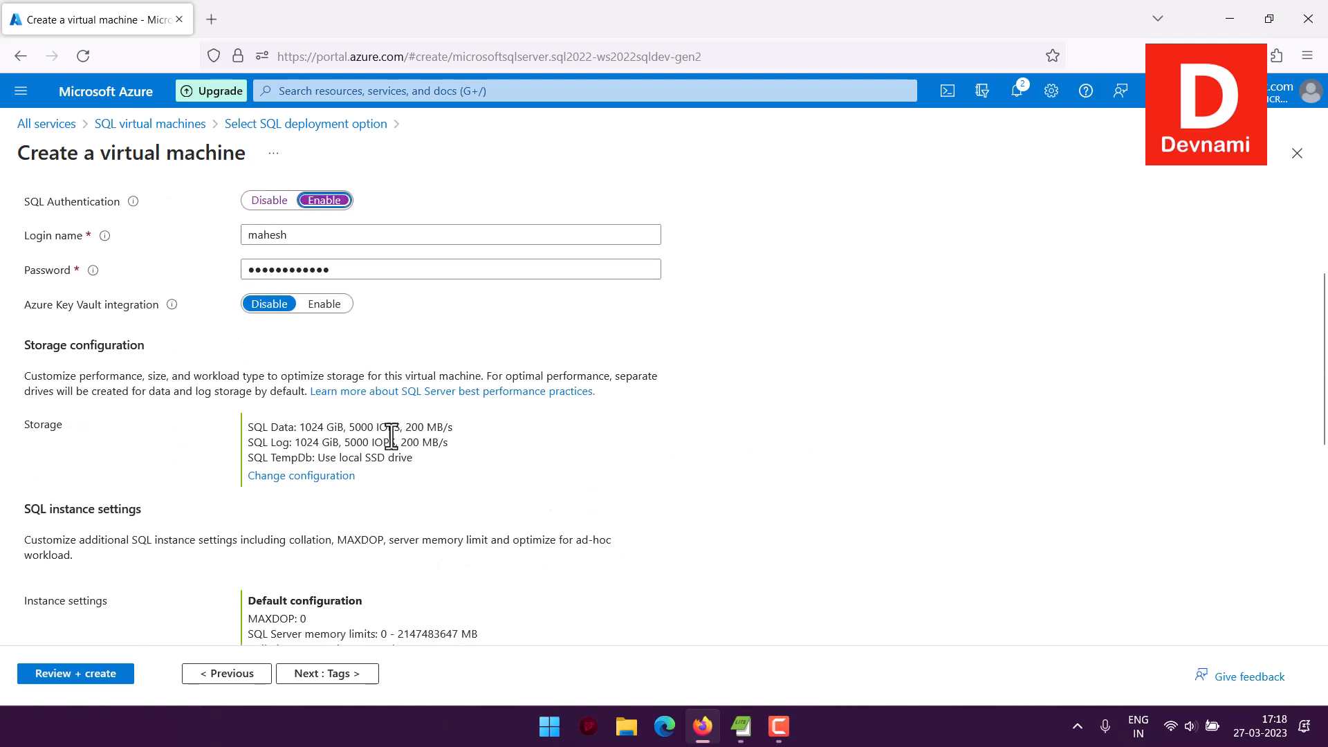
{"action": "left_click_drag", "start_coordinate": [280, 429], "coordinate": [446, 459]}
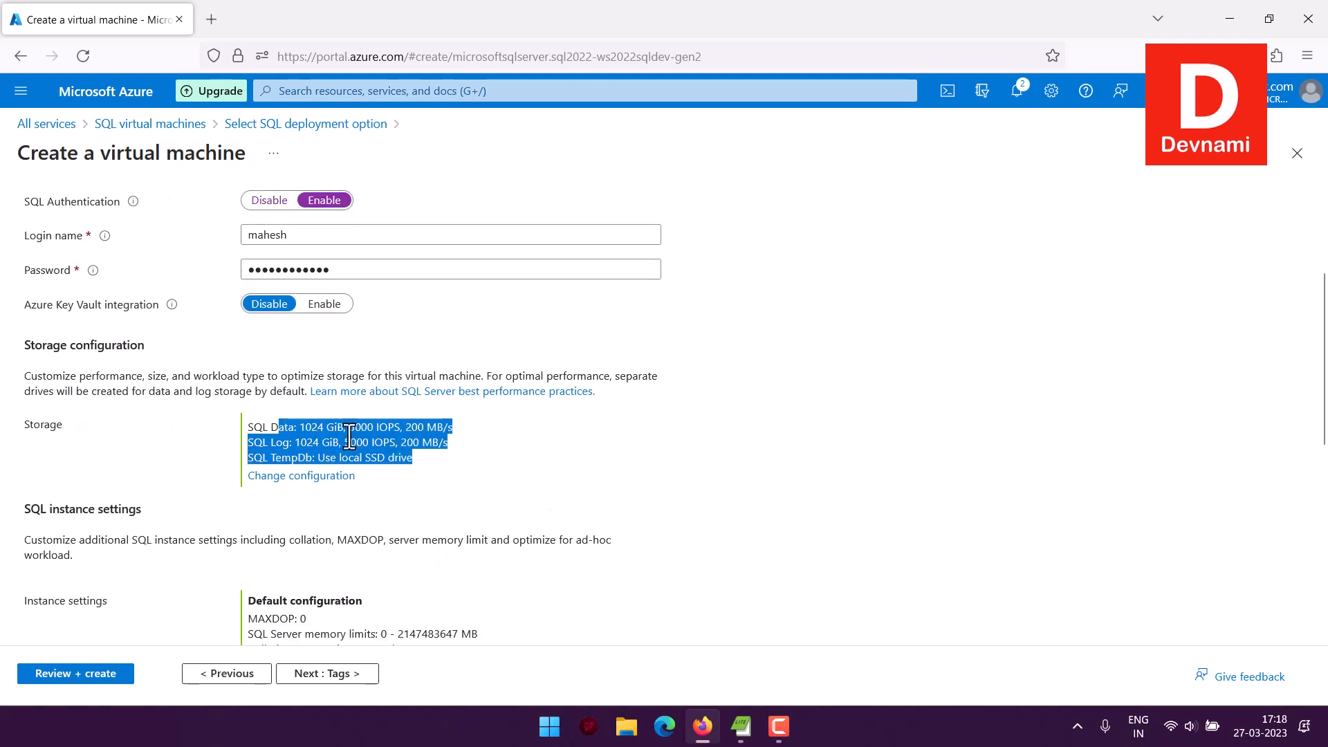
{"action": "left_click", "coordinate": [231, 389]}
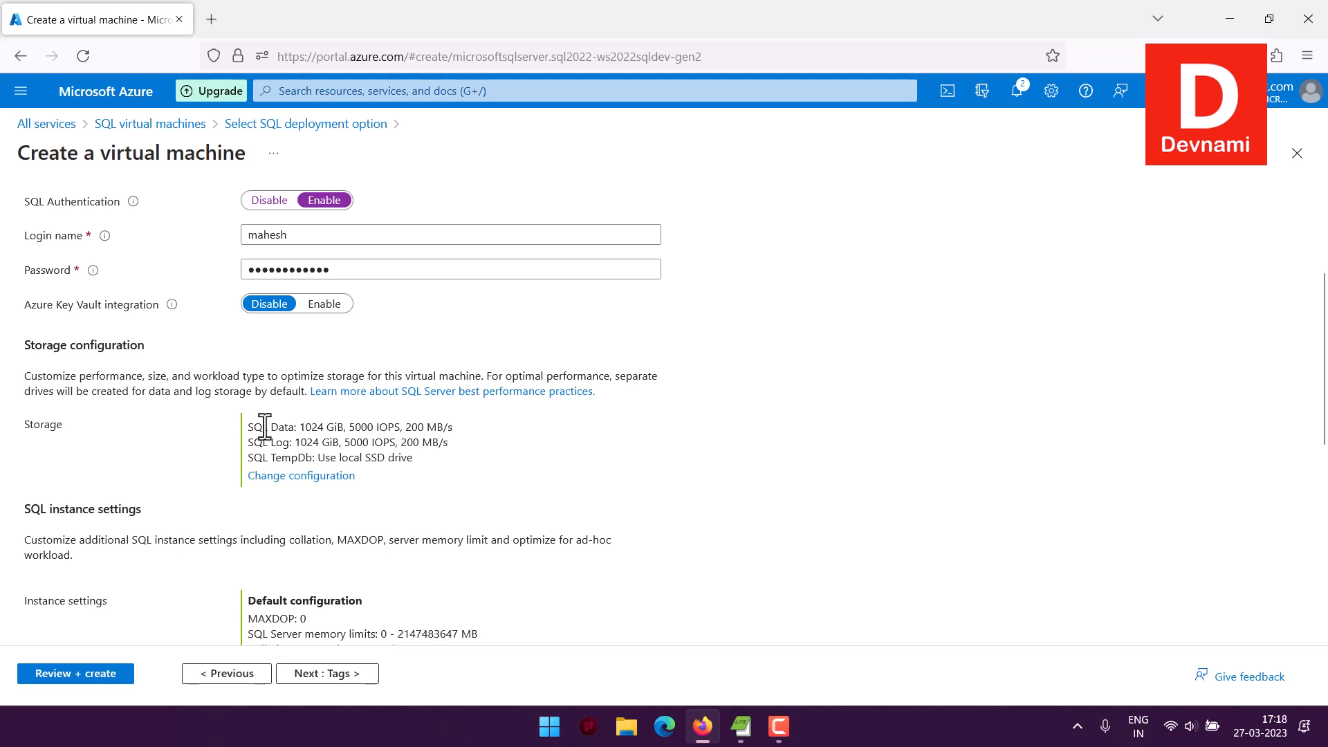
{"action": "left_click_drag", "start_coordinate": [265, 427], "coordinate": [473, 468]}
{"action": "left_click", "coordinate": [495, 468]}
{"action": "scroll", "coordinate": [197, 393], "scroll_direction": "down", "scroll_amount": 3}
{"action": "scroll", "coordinate": [197, 392], "scroll_direction": "down", "scroll_amount": 5}
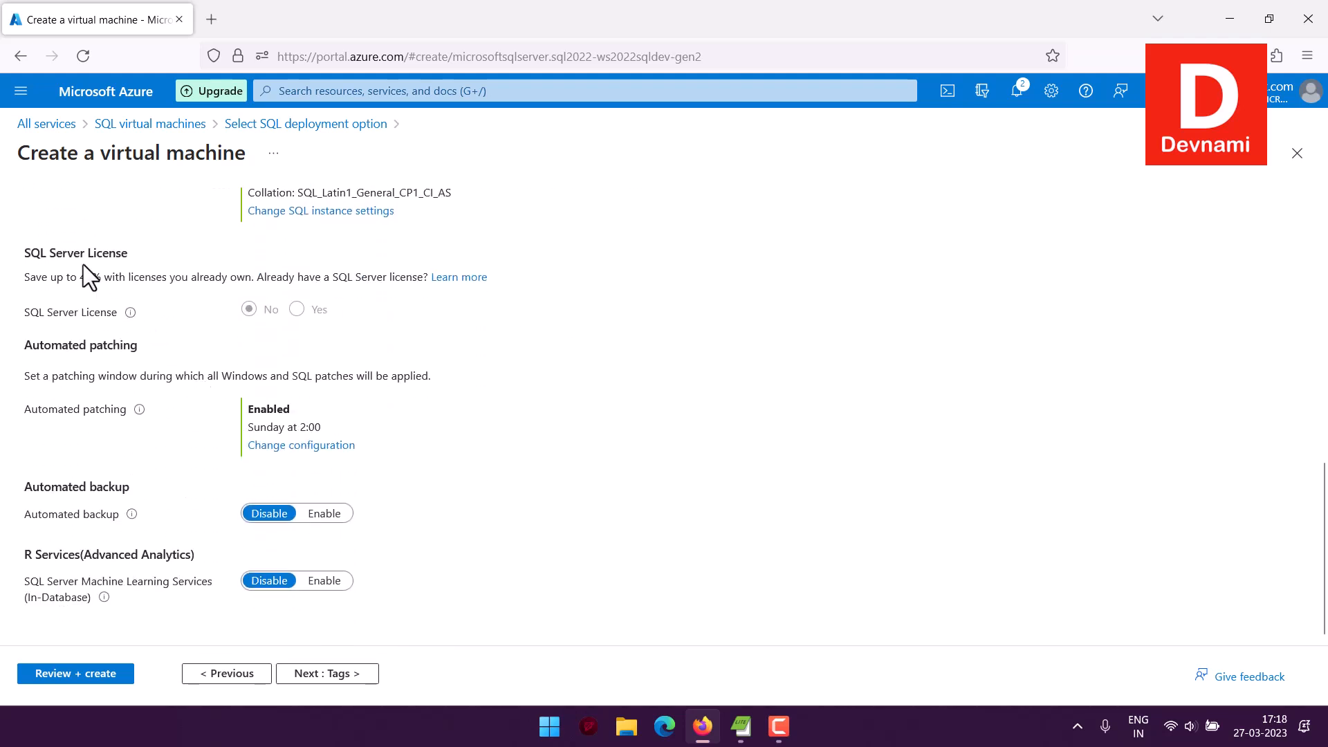
Recheck the SQL Server license, instance defaults and machine learning services options, leaving them as they are
{"action": "left_click_drag", "start_coordinate": [39, 255], "coordinate": [145, 253]}
{"action": "left_click", "coordinate": [148, 254]}
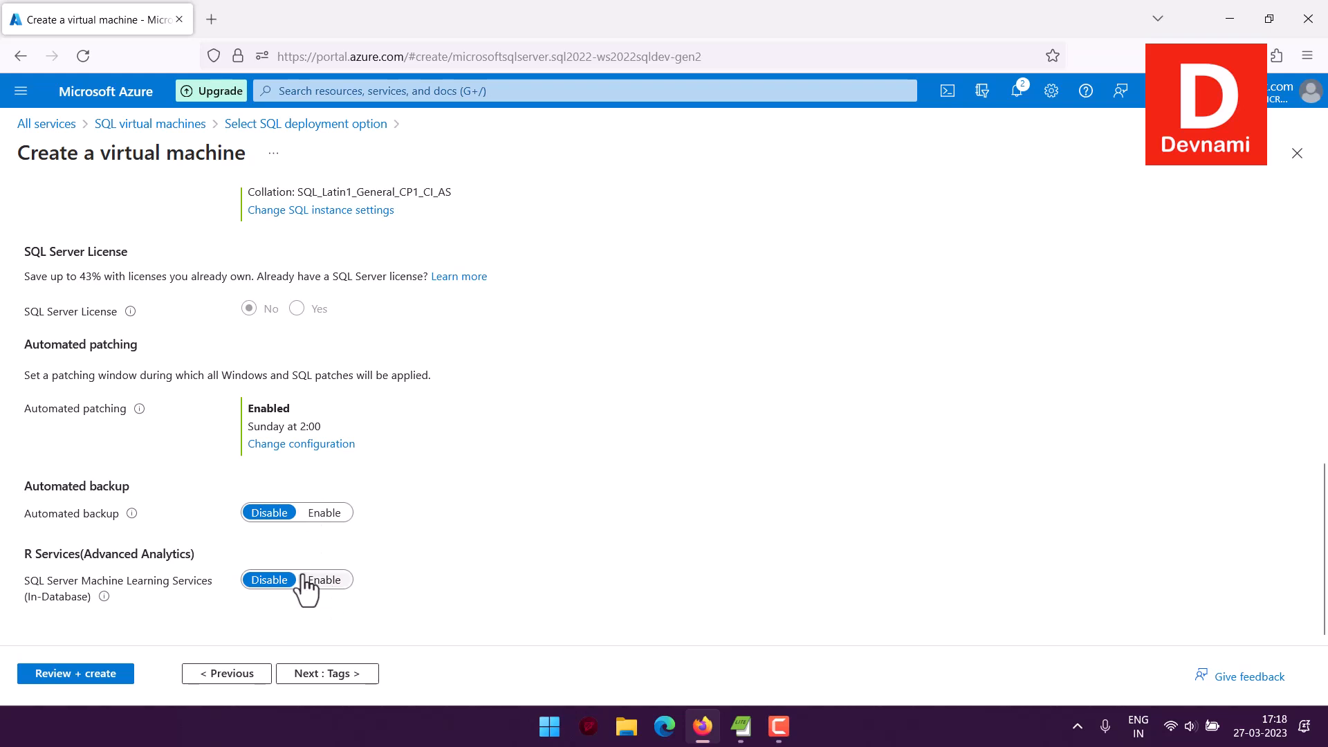
{"action": "scroll", "coordinate": [118, 484], "scroll_direction": "up", "scroll_amount": 3}
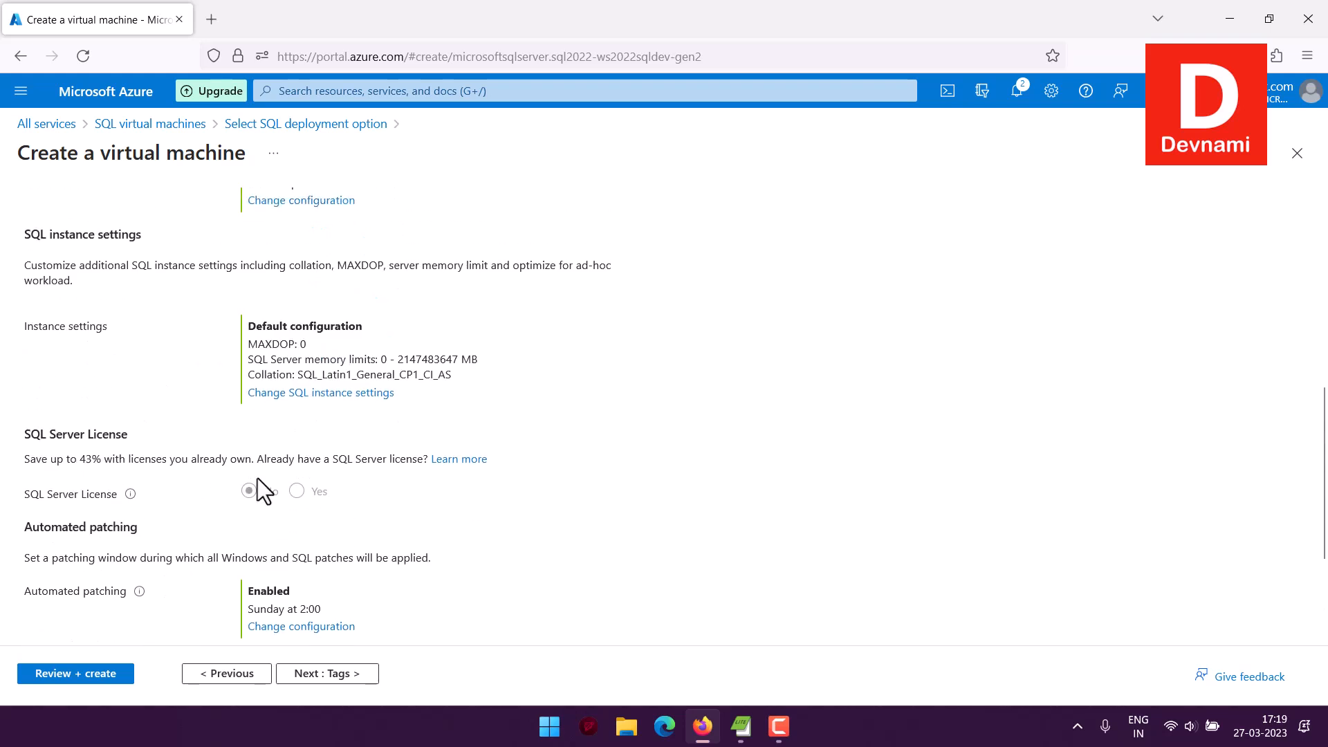
{"action": "left_click_drag", "start_coordinate": [249, 322], "coordinate": [466, 370]}
{"action": "left_click", "coordinate": [285, 306]}
{"action": "scroll", "coordinate": [432, 276], "scroll_direction": "down", "scroll_amount": 3}
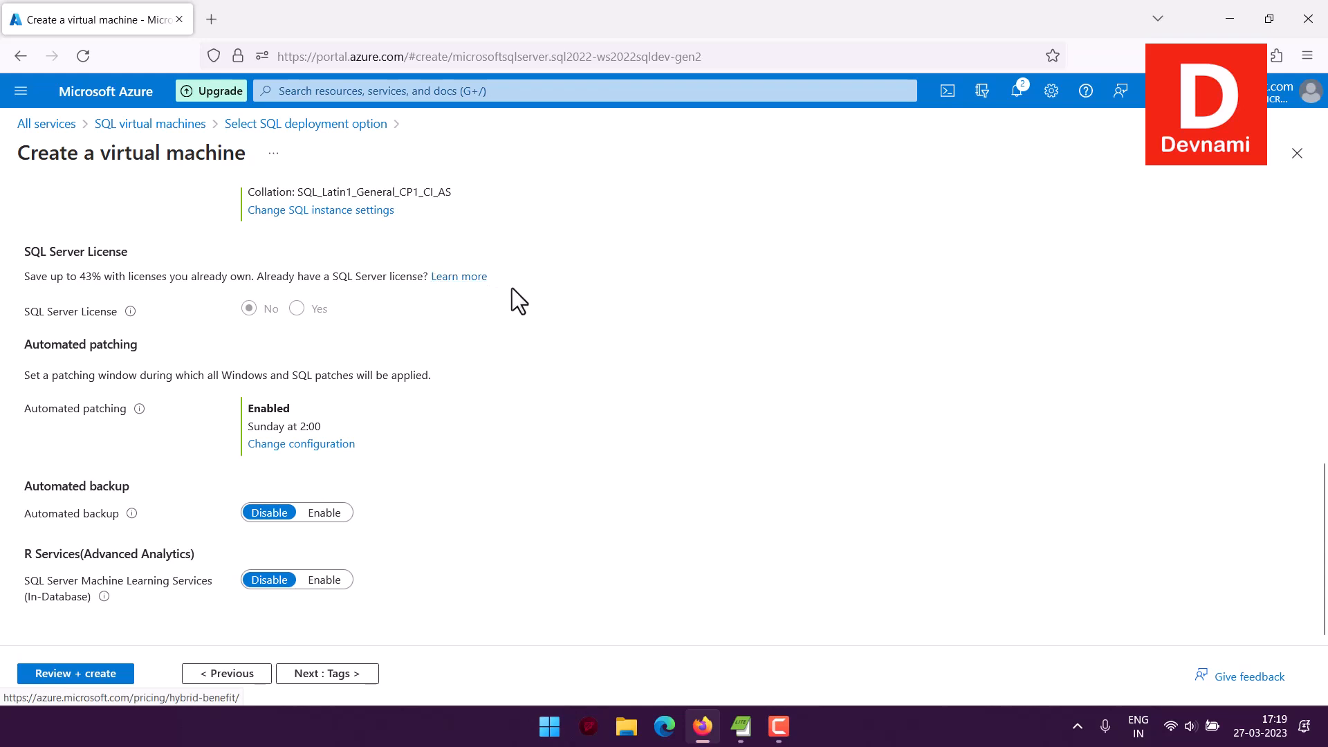
Proceed to the tags settings and look over the name and value fields, leaving them empty
{"action": "left_click", "coordinate": [350, 673]}
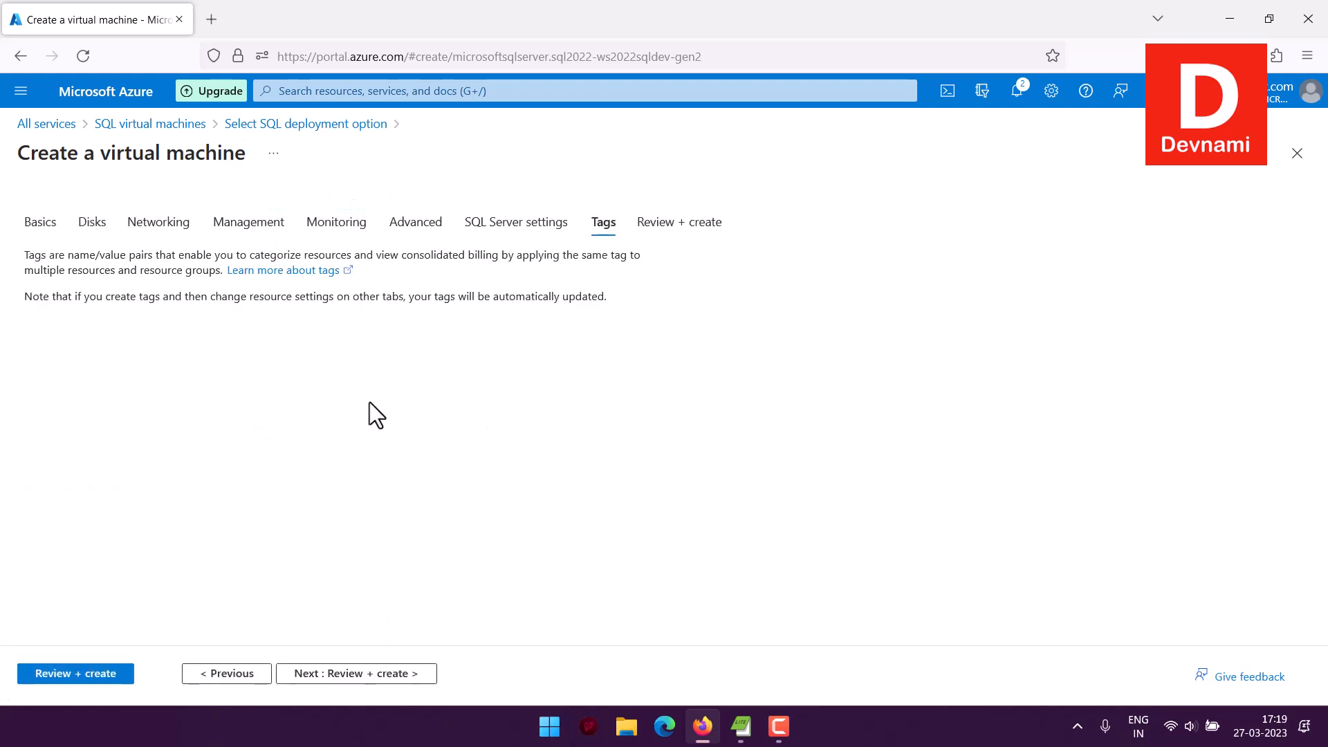
{"action": "left_click", "coordinate": [187, 360]}
{"action": "left_click", "coordinate": [308, 363]}
{"action": "left_click", "coordinate": [164, 291]}
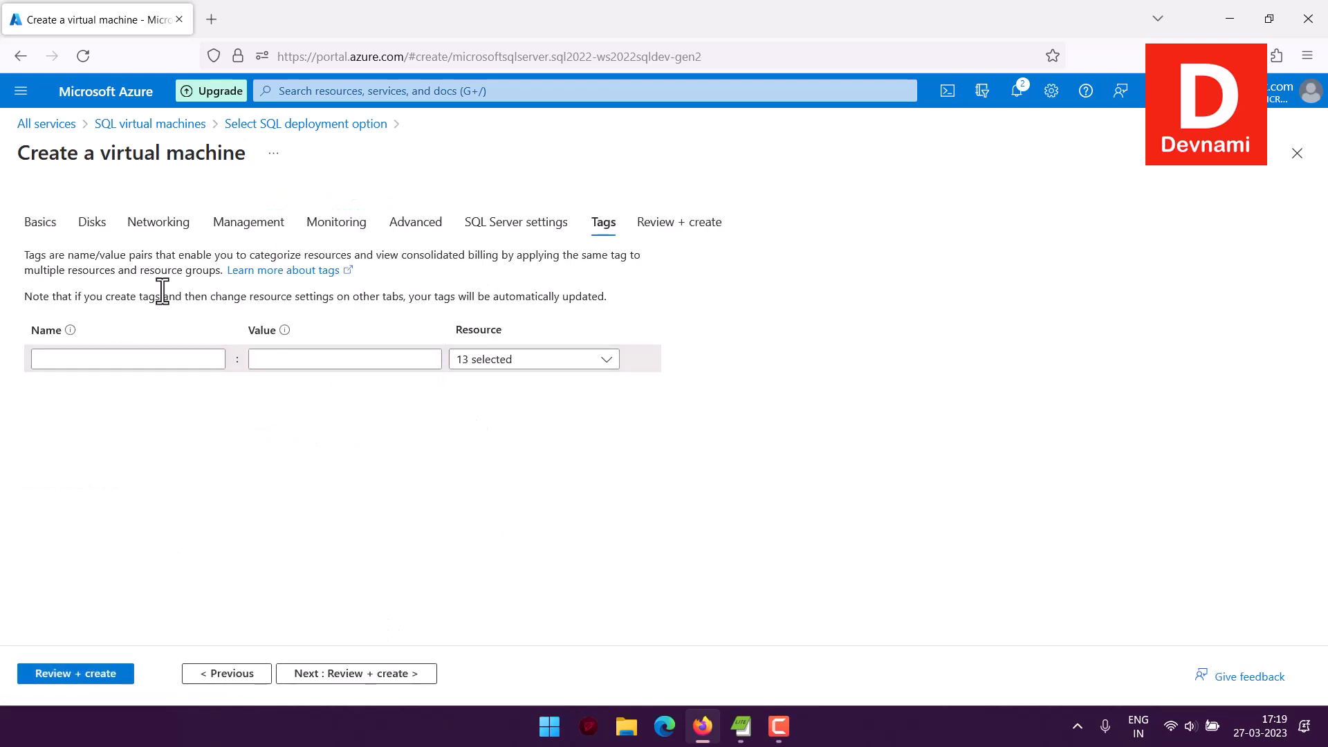
Validate the virtual machine configuration, check its summary and create the machine
{"action": "left_click", "coordinate": [344, 675]}
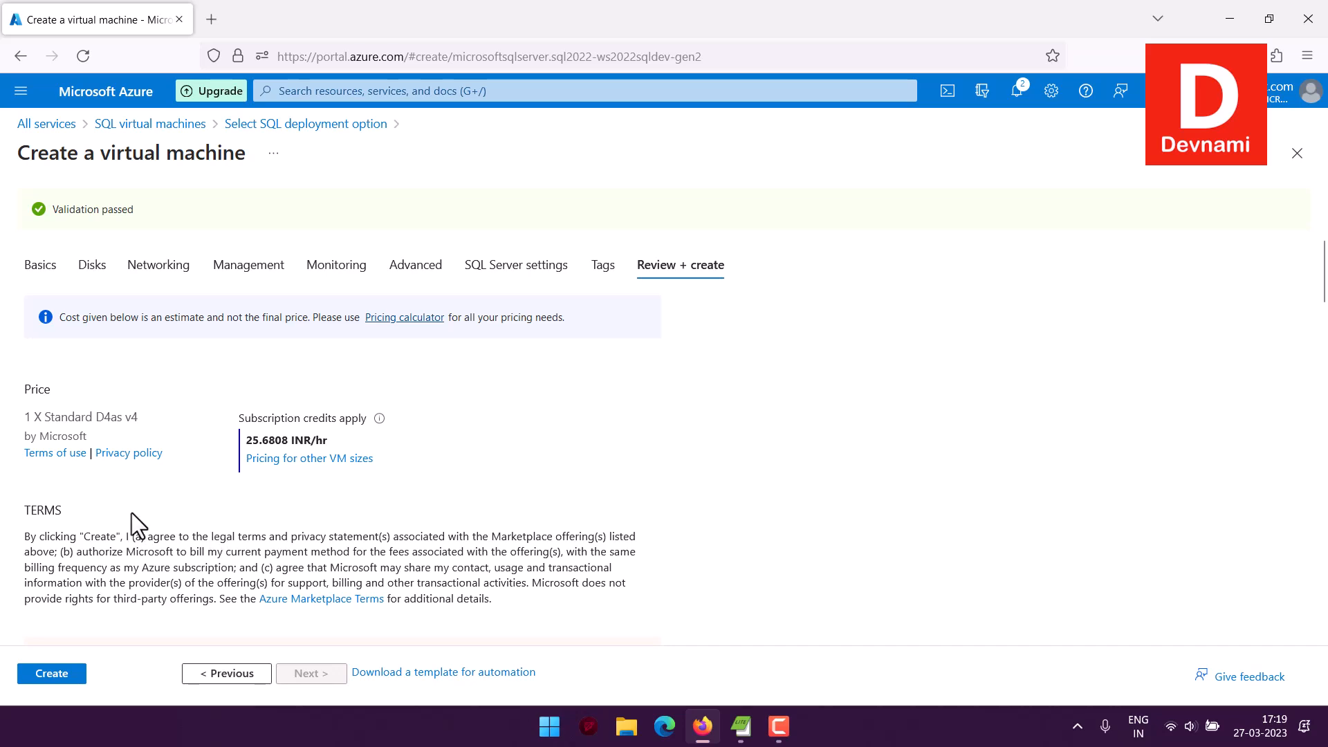
{"action": "scroll", "coordinate": [123, 400], "scroll_direction": "down", "scroll_amount": 4}
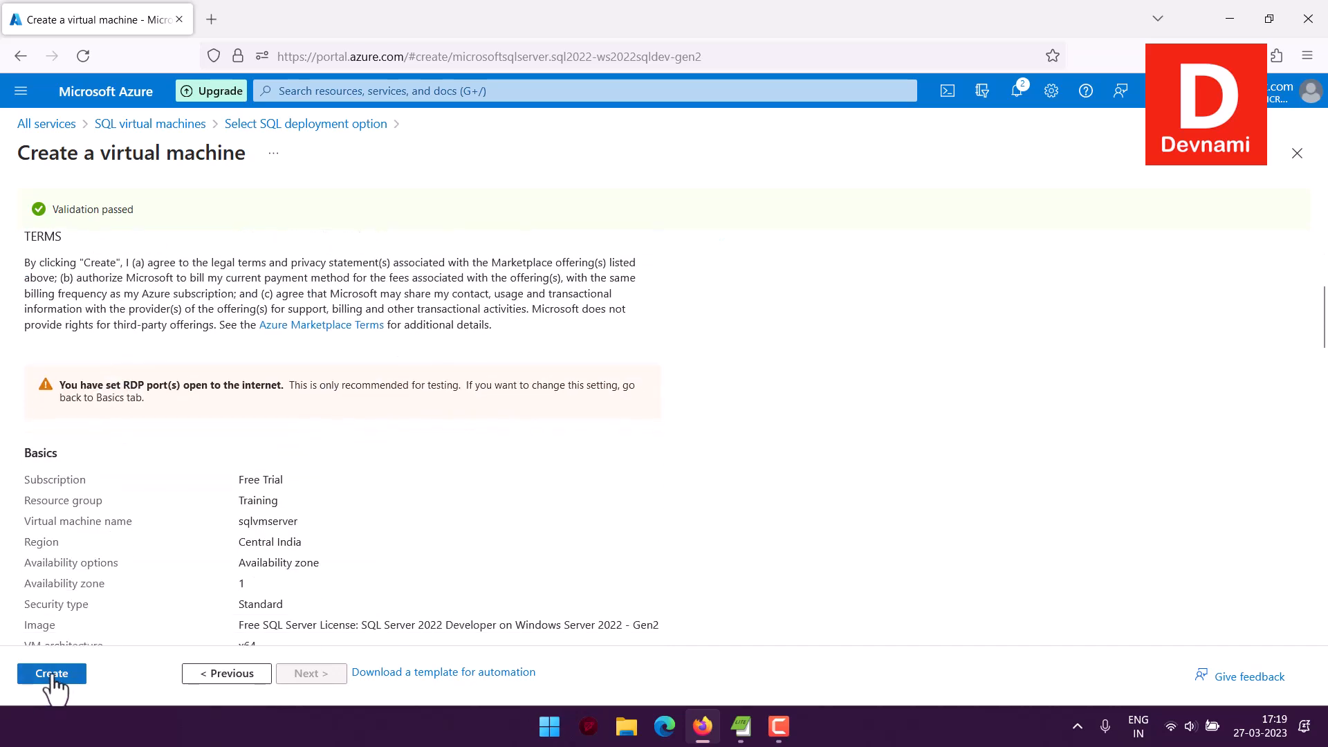
{"action": "left_click", "coordinate": [19, 668]}
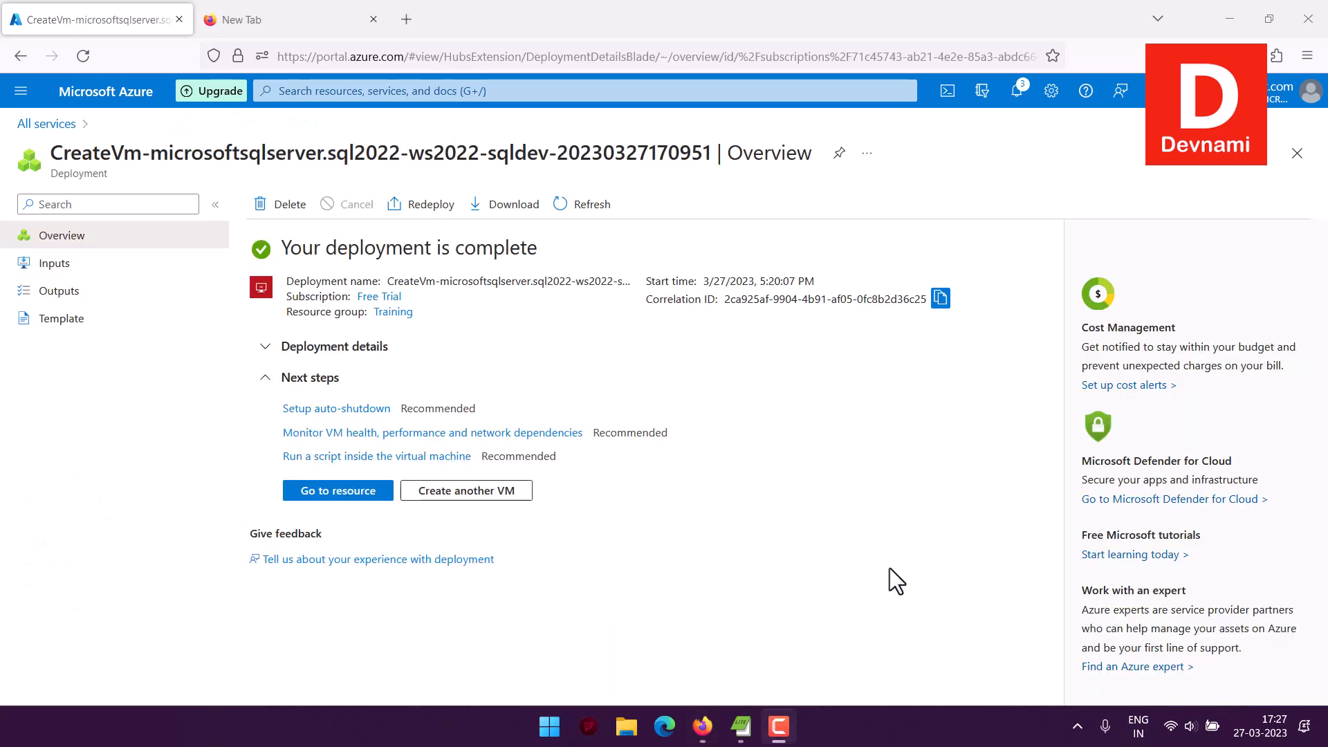
Go to the deployed sqlvmserver resource and launch the local Remote Desktop Connection app
{"action": "left_click", "coordinate": [327, 494]}
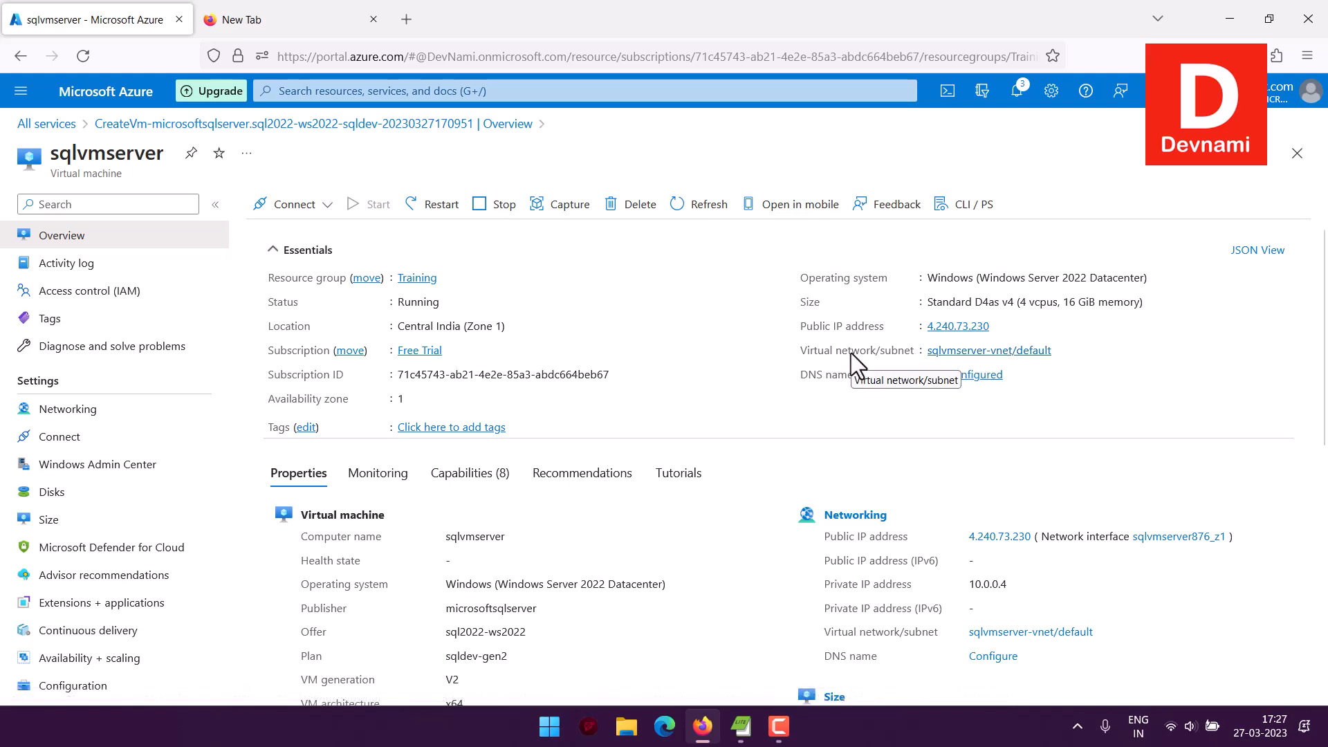
{"action": "left_click", "coordinate": [549, 726]}
{"action": "left_click", "coordinate": [549, 111]}
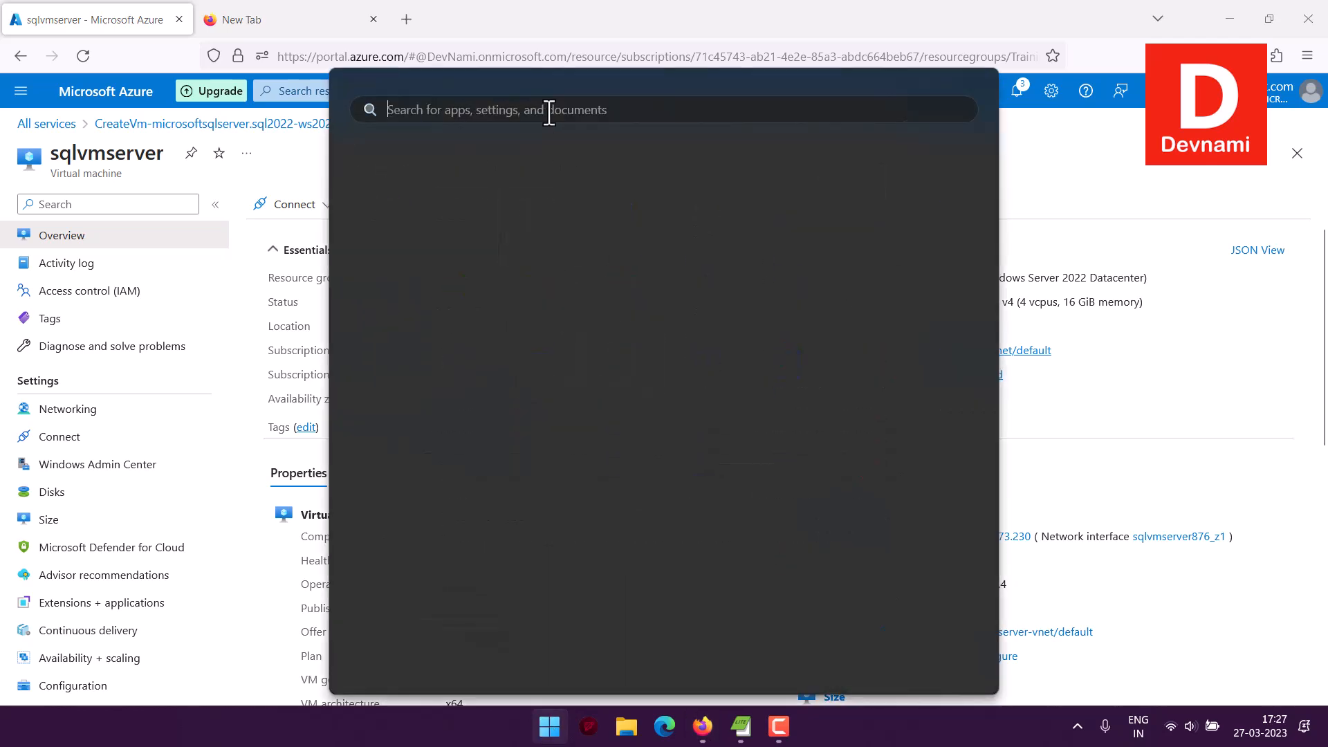
{"action": "type", "text": "RDP"}
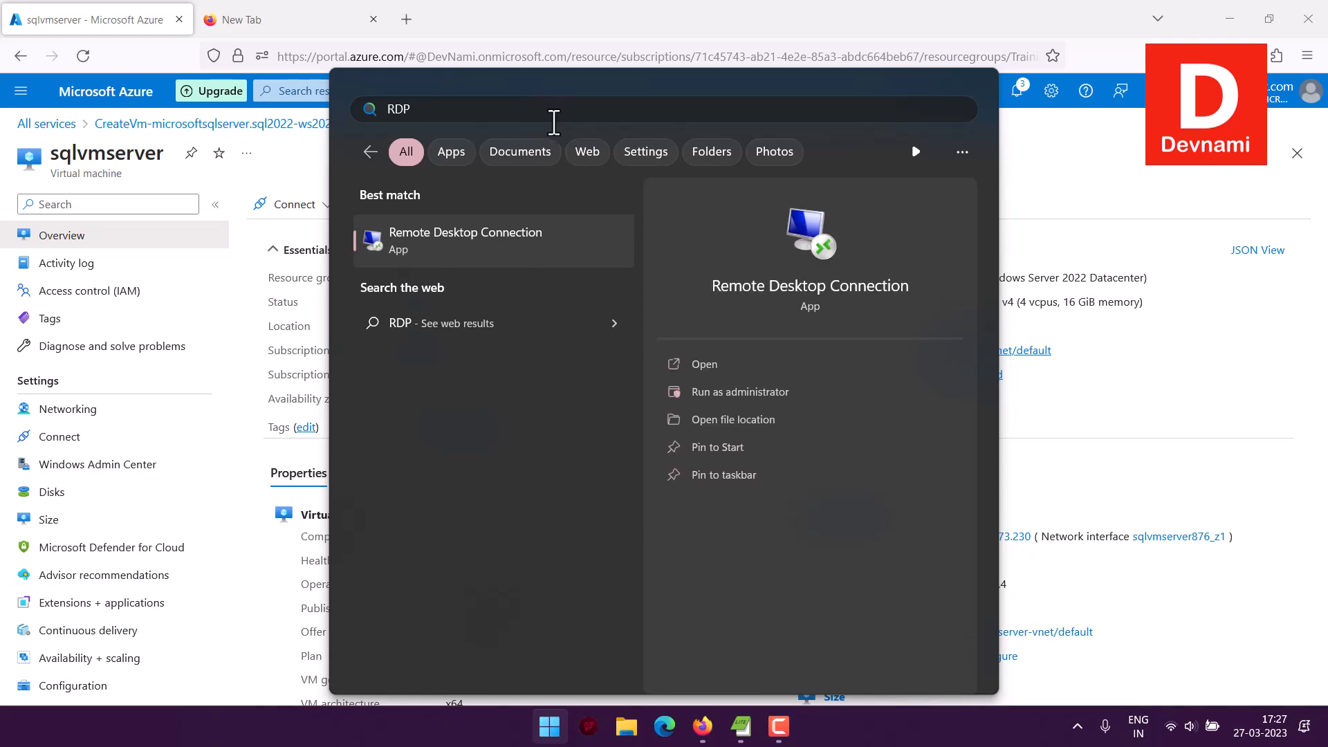
{"action": "left_click", "coordinate": [822, 363]}
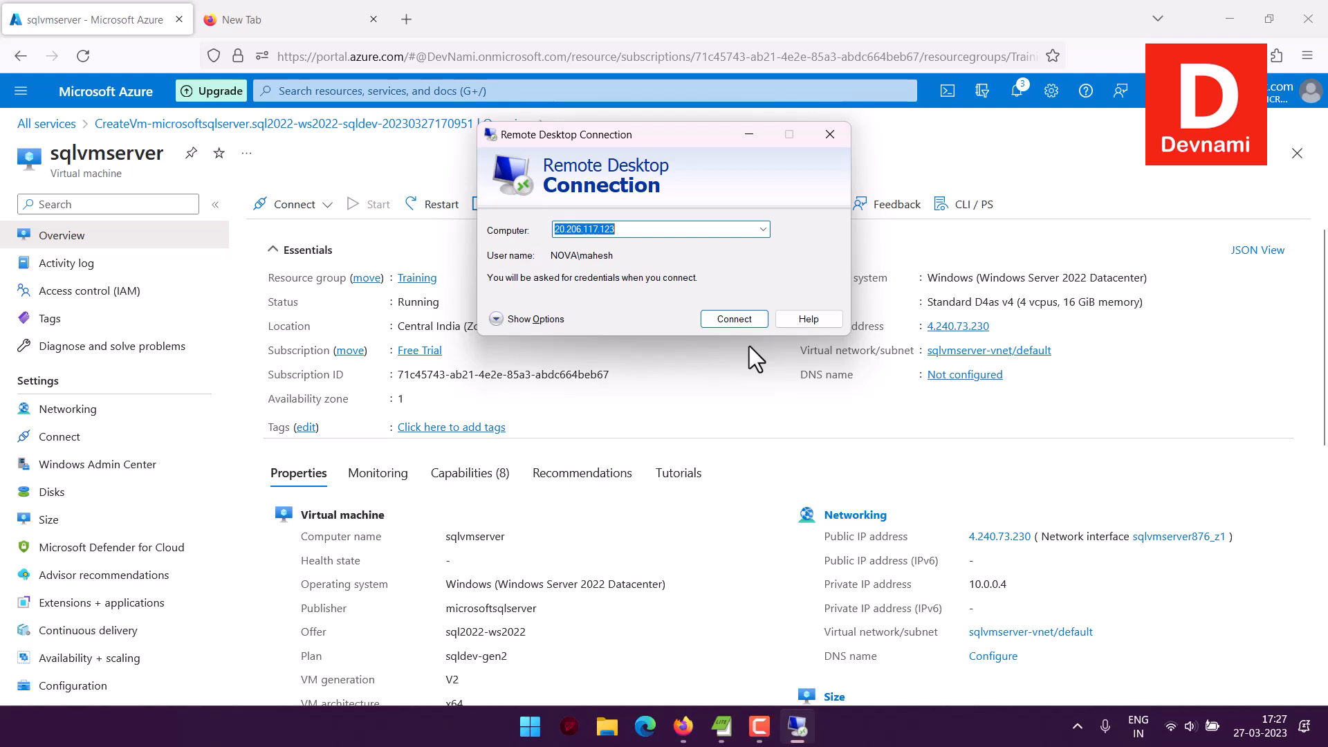
Copy sqlvmserver's public IP address into Remote Desktop Connection as the computer and start connecting to 4.240.73.230
{"action": "left_click", "coordinate": [1000, 328]}
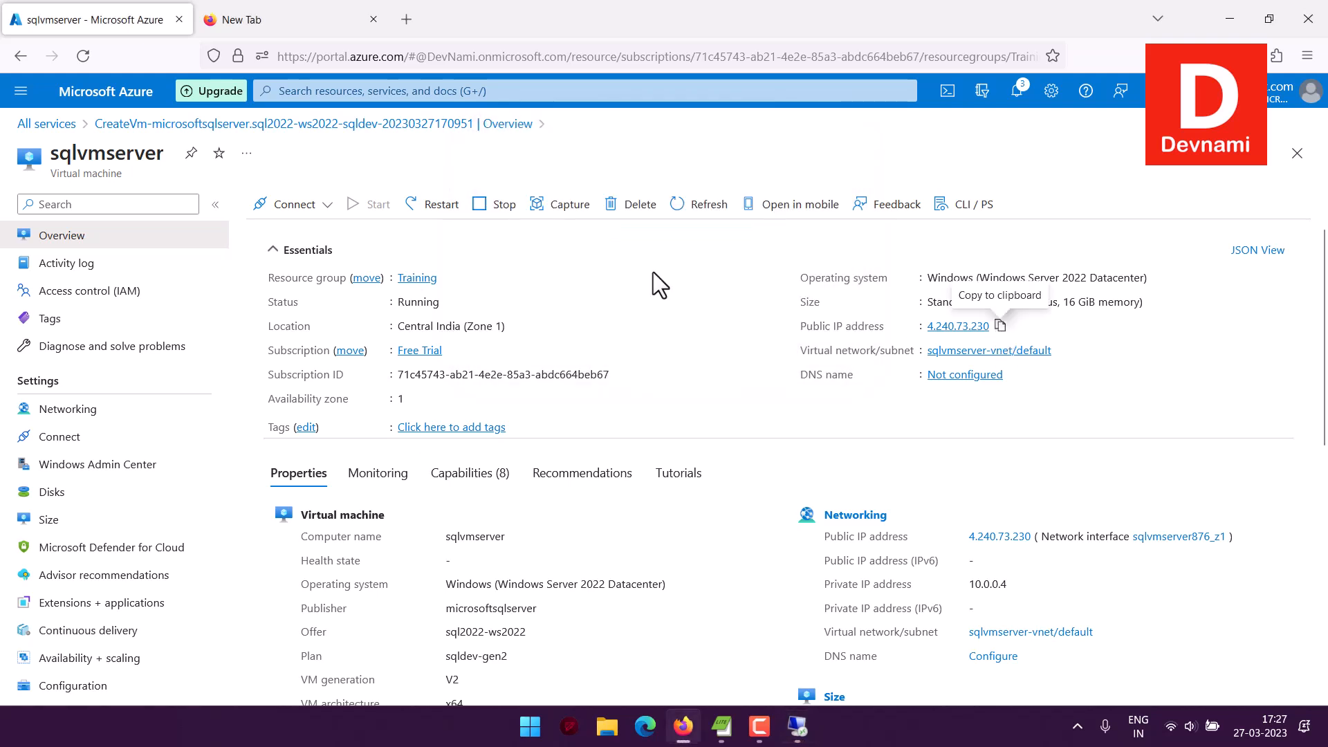
{"action": "left_click", "coordinate": [796, 726]}
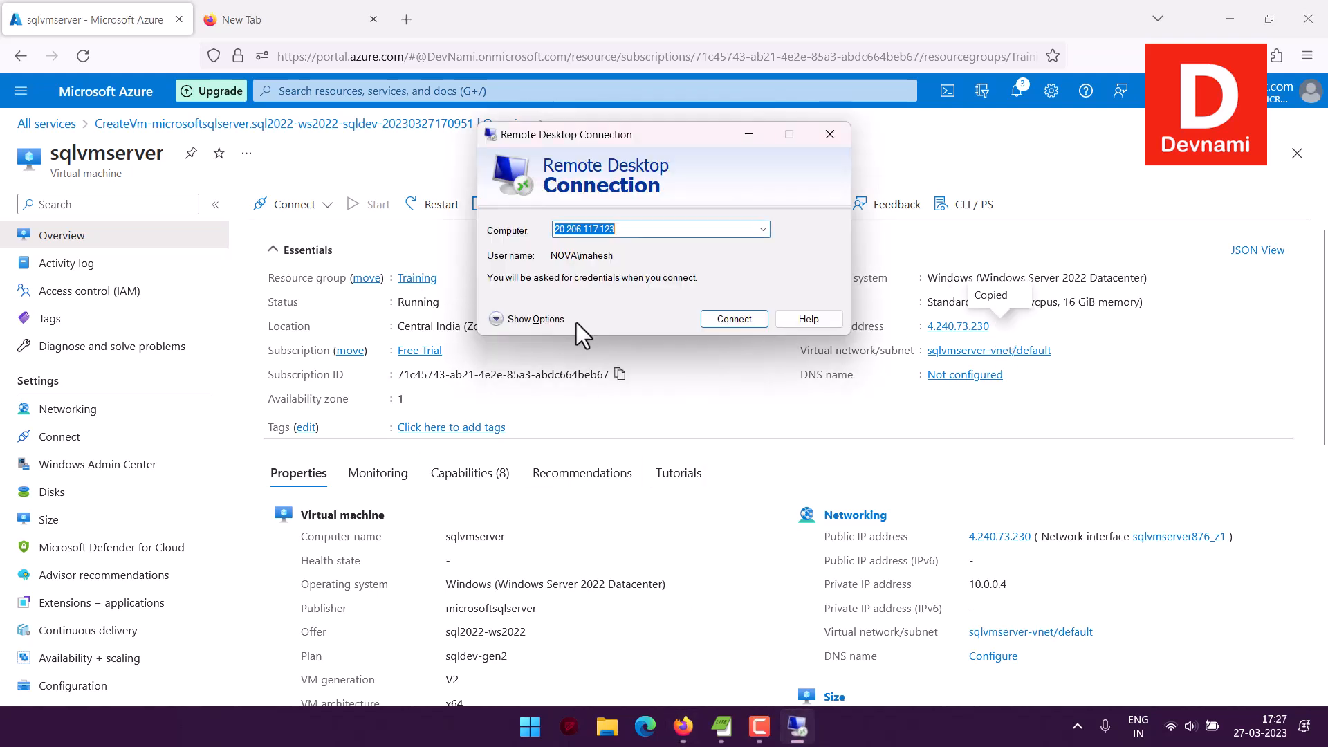
{"action": "double_click", "coordinate": [625, 229]}
{"action": "key", "text": "ctrl+v"}
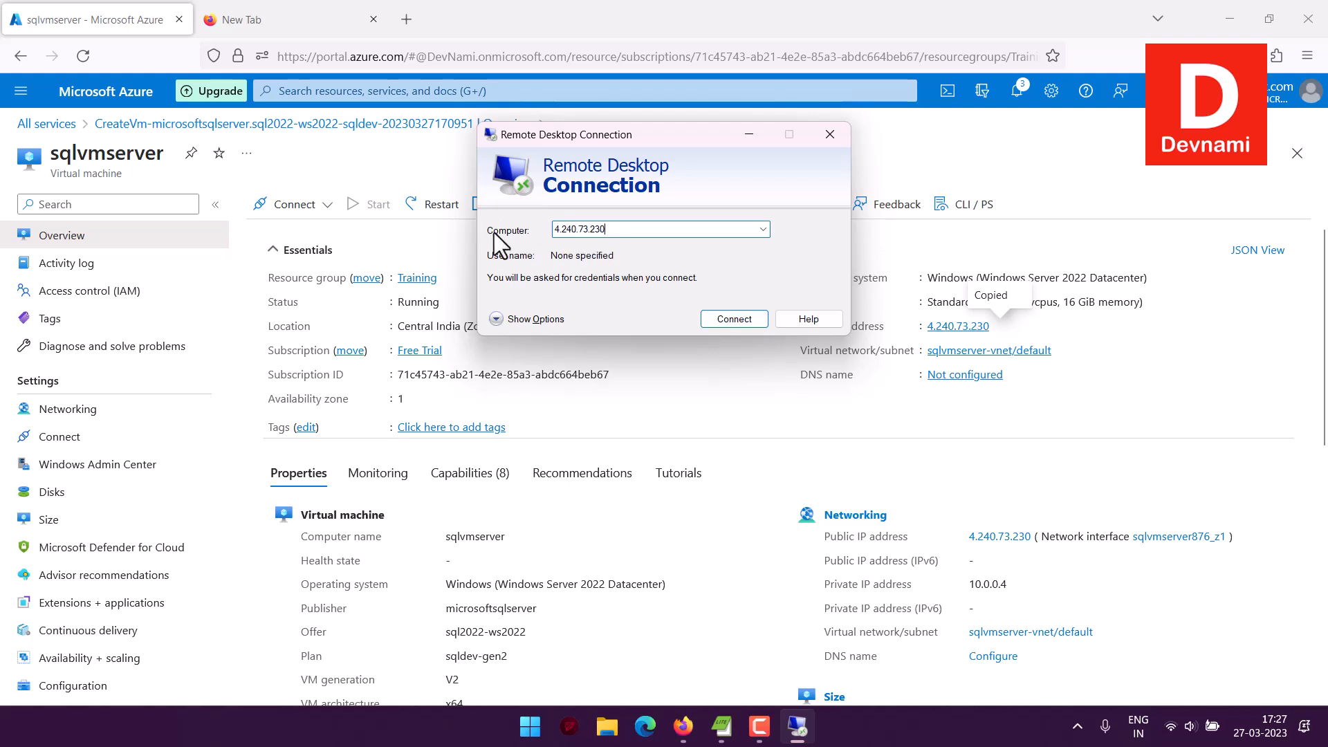
{"action": "left_click", "coordinate": [758, 317]}
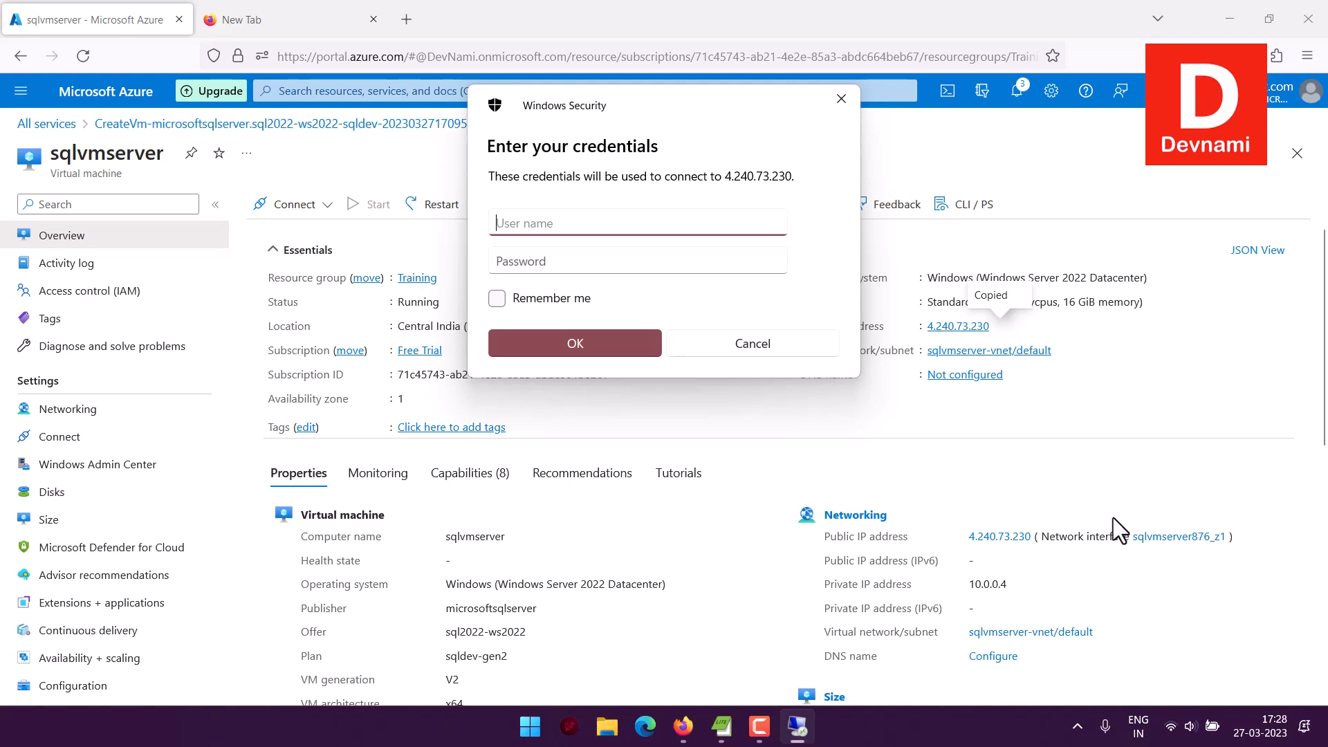
Sign in with the administrator user name and account password, and accept the remote computer's untrusted certificate
{"action": "type", "text": "mahesh"}
{"action": "key", "text": "Tab"}
{"action": "key", "text": "ctrl+v"}
{"action": "left_click", "coordinate": [604, 338]}
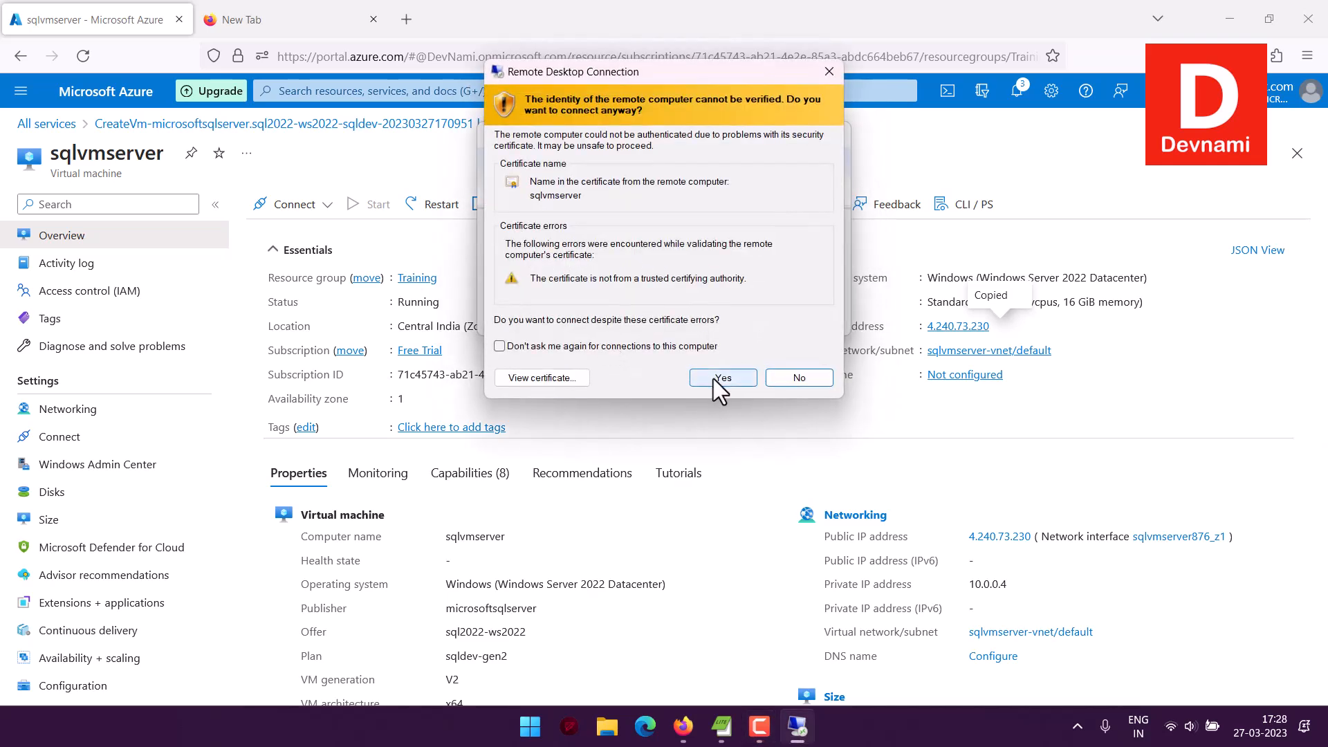
{"action": "left_click", "coordinate": [712, 378]}
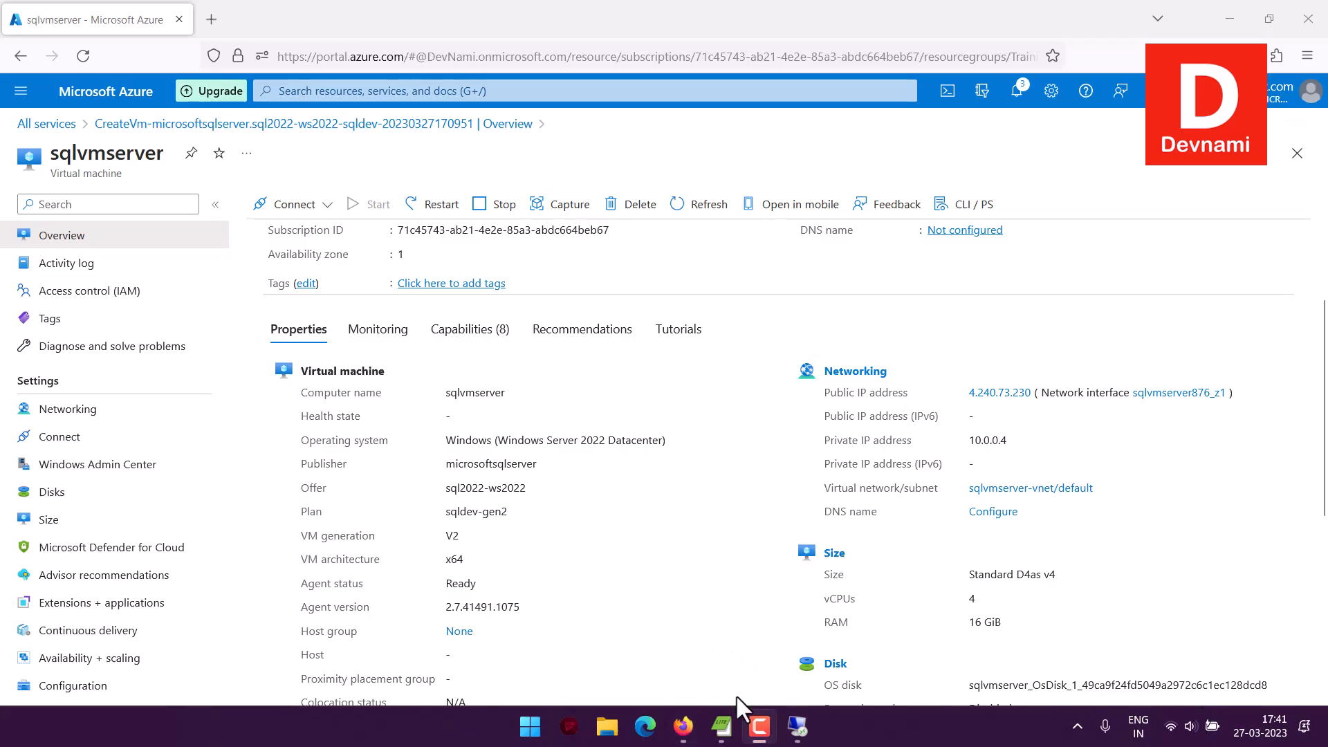
Switch to the remote desktop session, dismiss the Windows Admin Center notice and minimize Server Manager
{"action": "left_click", "coordinate": [796, 725]}
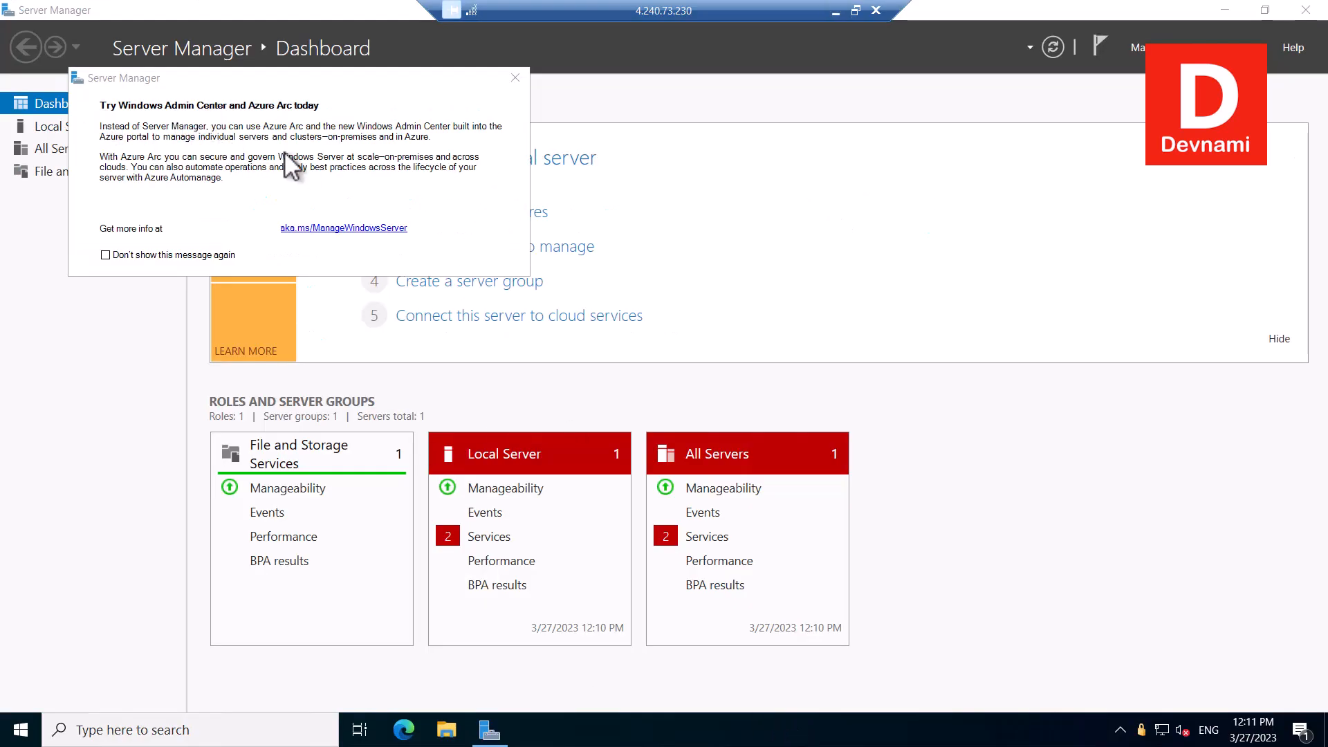
{"action": "left_click", "coordinate": [514, 78]}
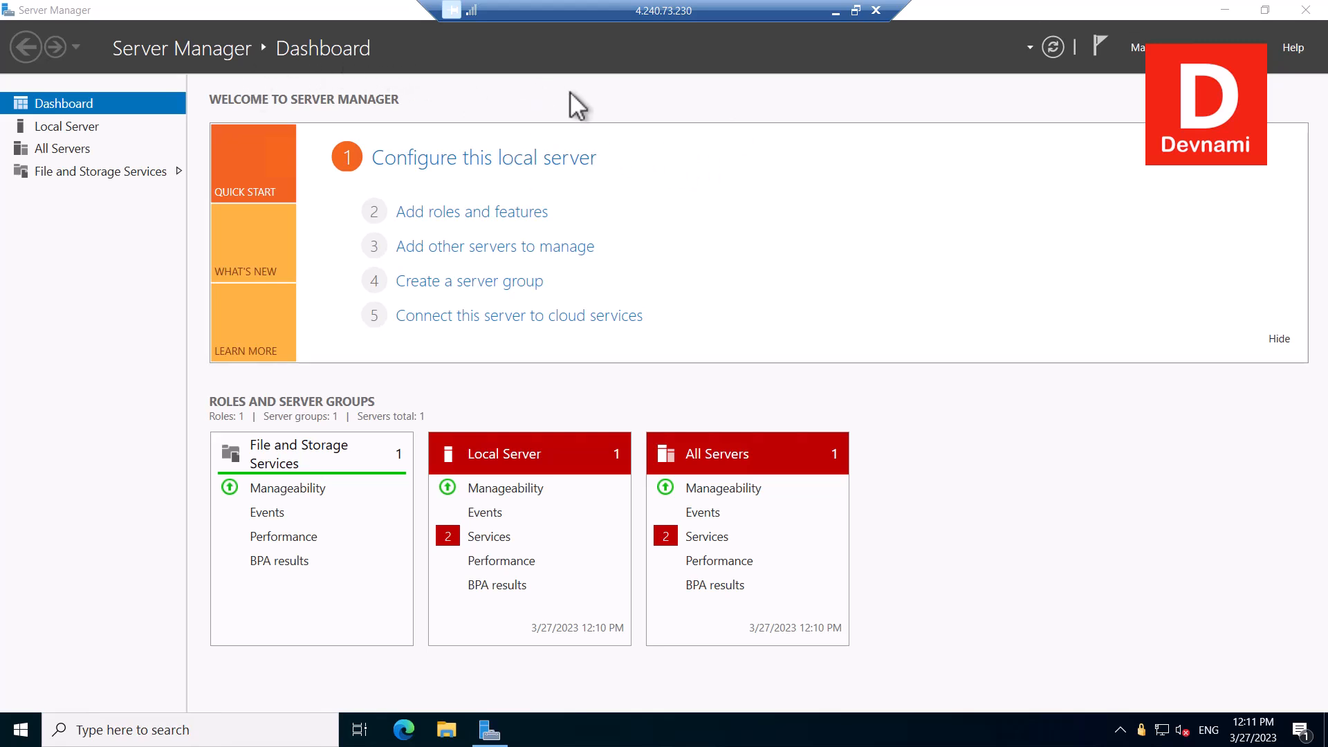
{"action": "left_click", "coordinate": [492, 726]}
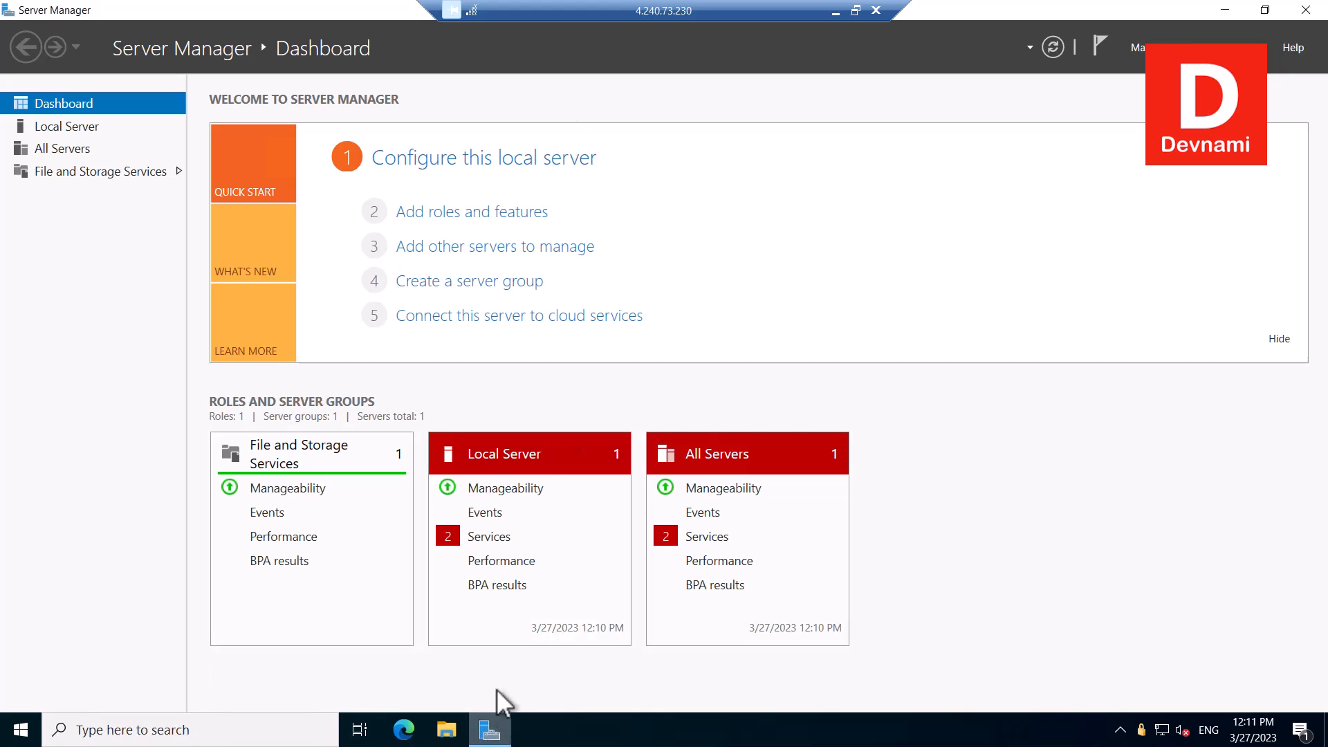
{"action": "left_click", "coordinate": [1225, 10]}
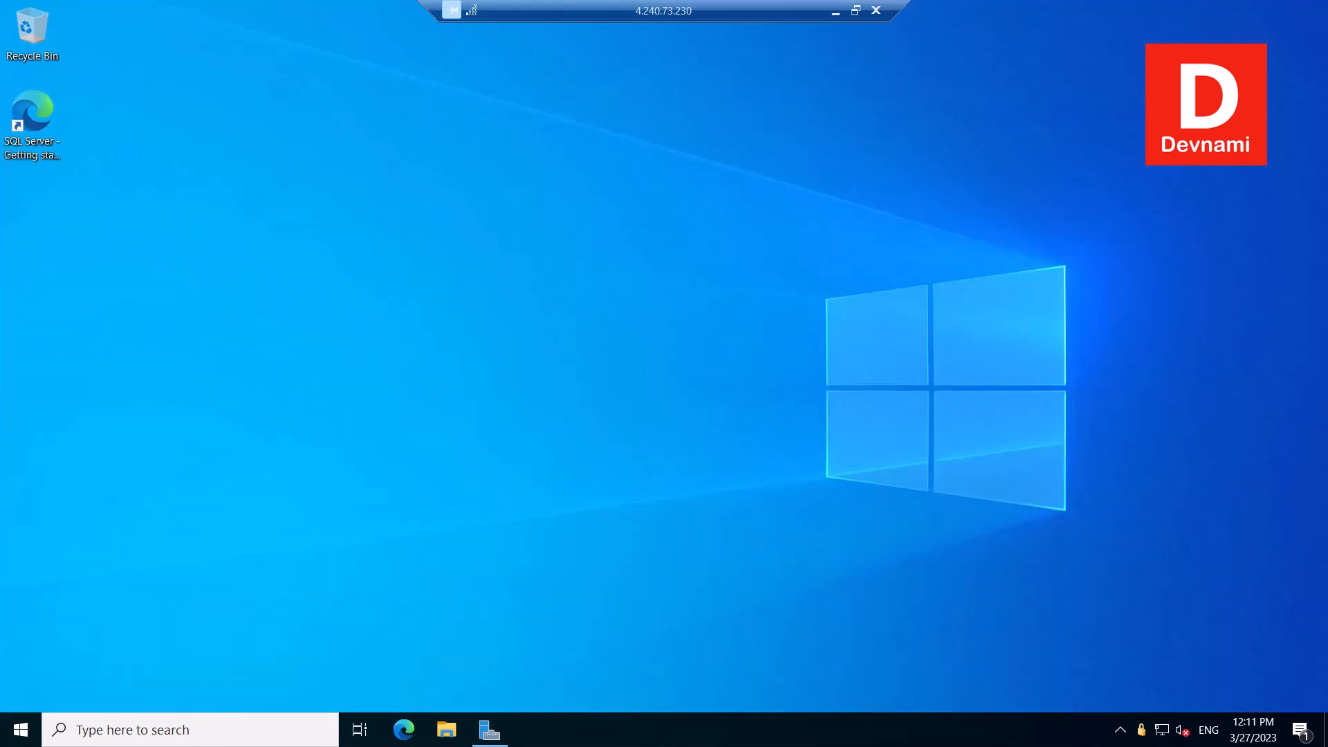
Examine the installed Microsoft SQL Server 2022 programs on the virtual machine, and return to the Azure portal
{"action": "left_click", "coordinate": [20, 727]}
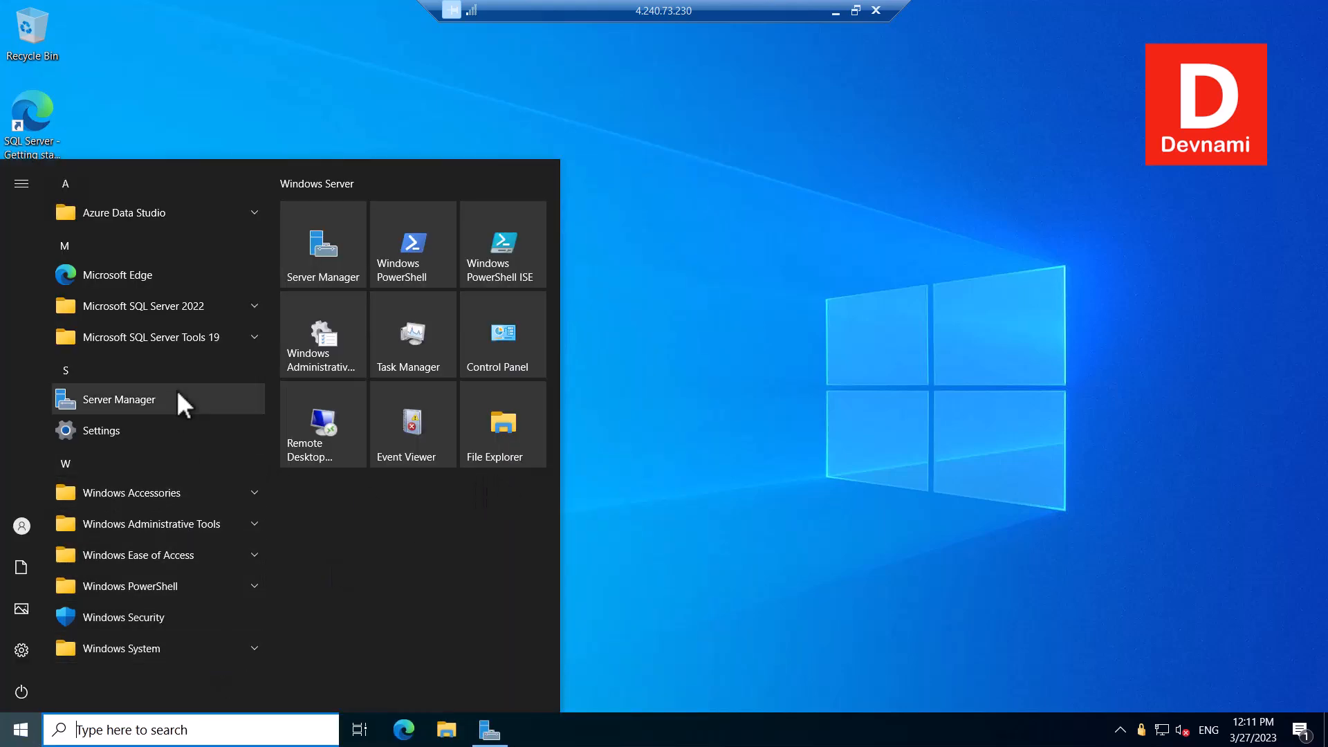
{"action": "left_click", "coordinate": [202, 306]}
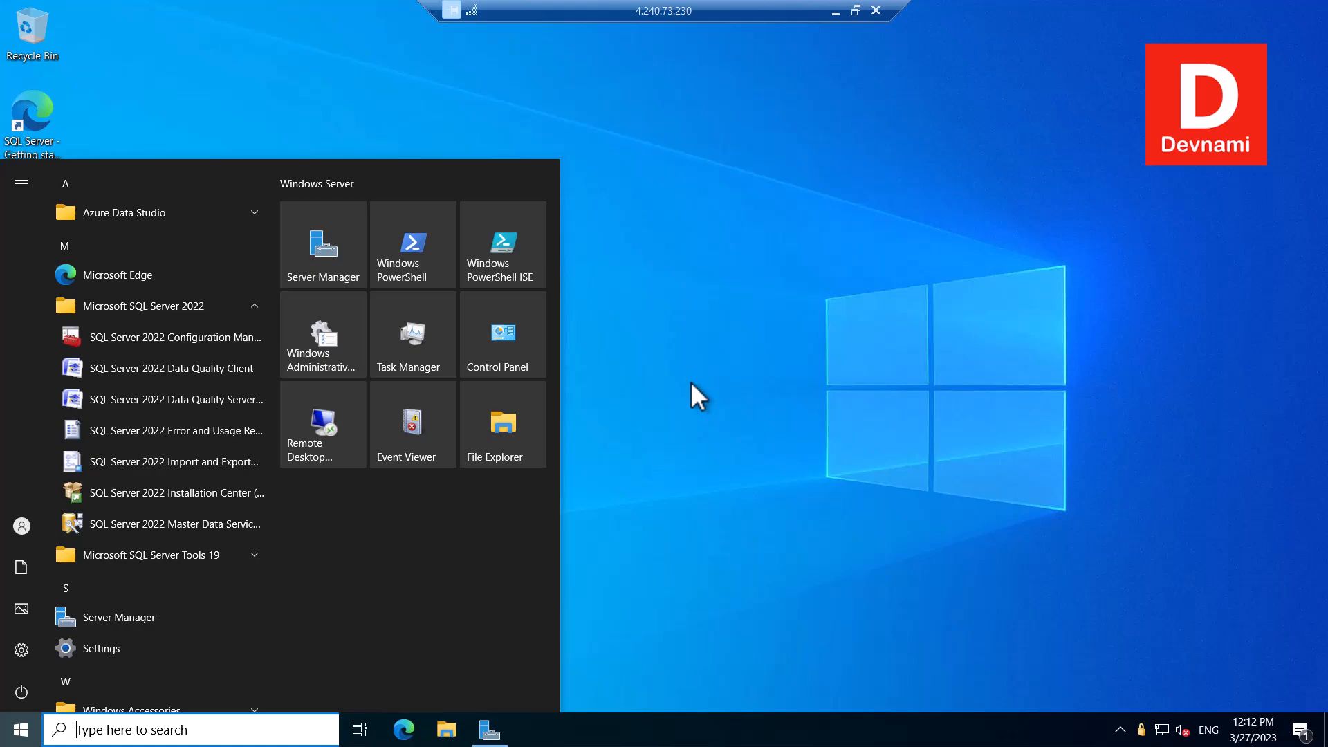
{"action": "left_click", "coordinate": [834, 11]}
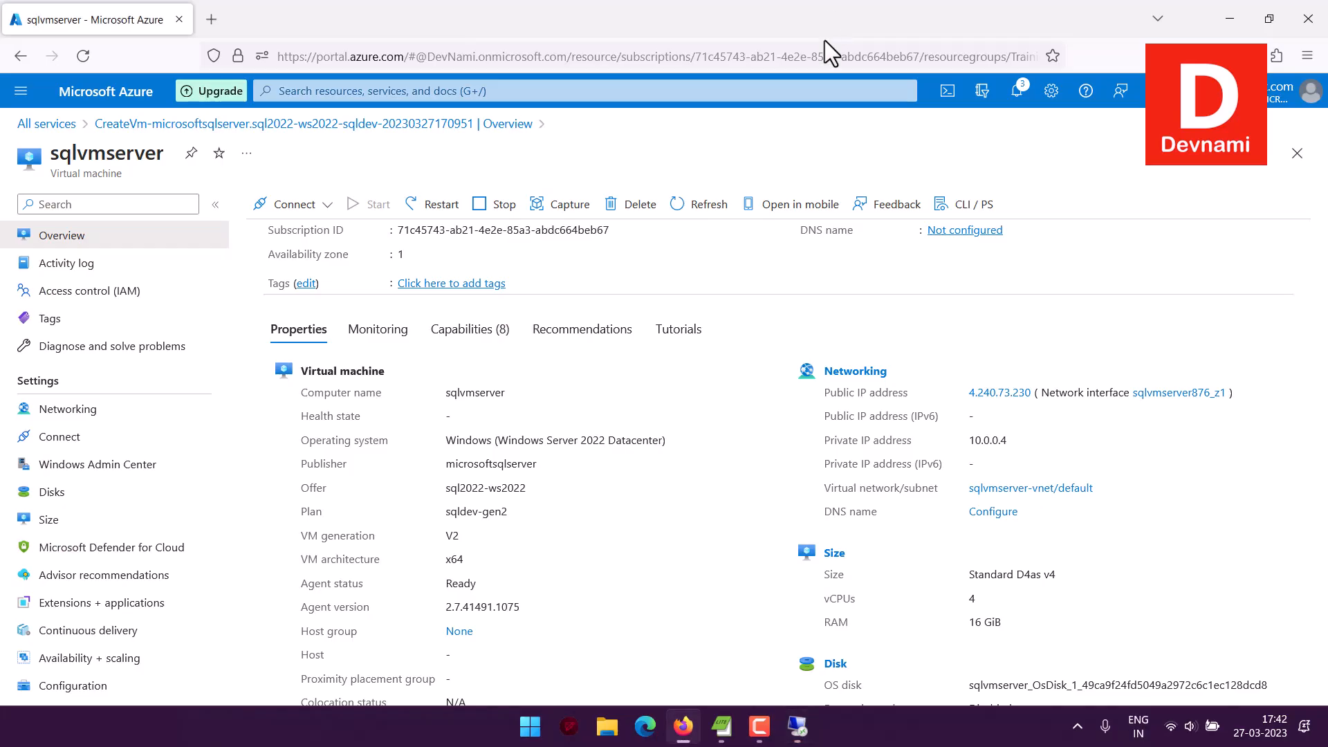